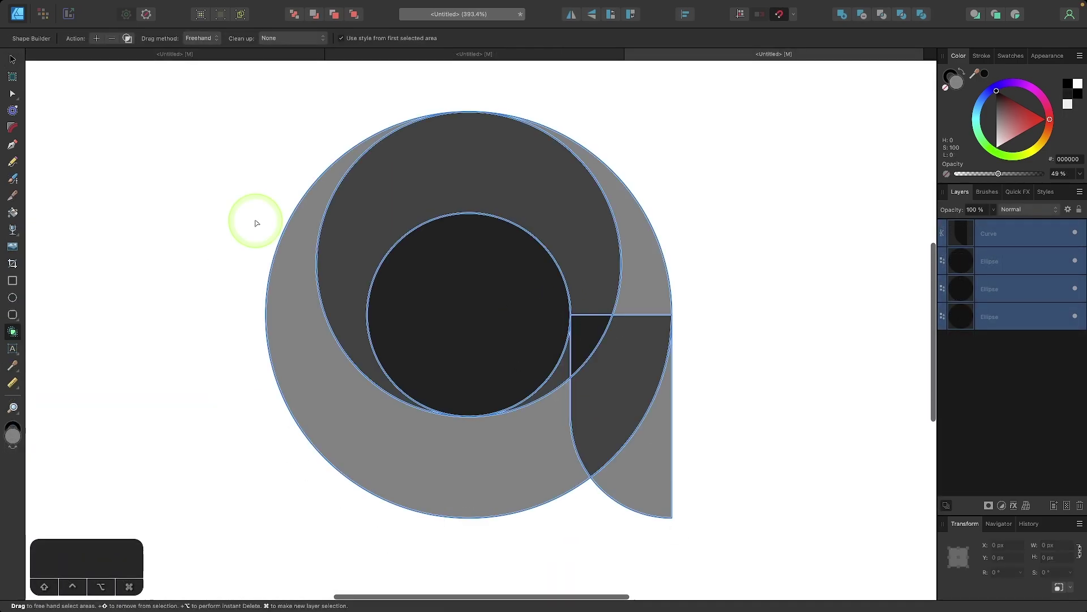
Merge the overlapping segments of the letter's stem and arch with Shape Builder and remove the inner circle.
left_click_drag(602, 347, 512, 480)
left_click(111, 39)
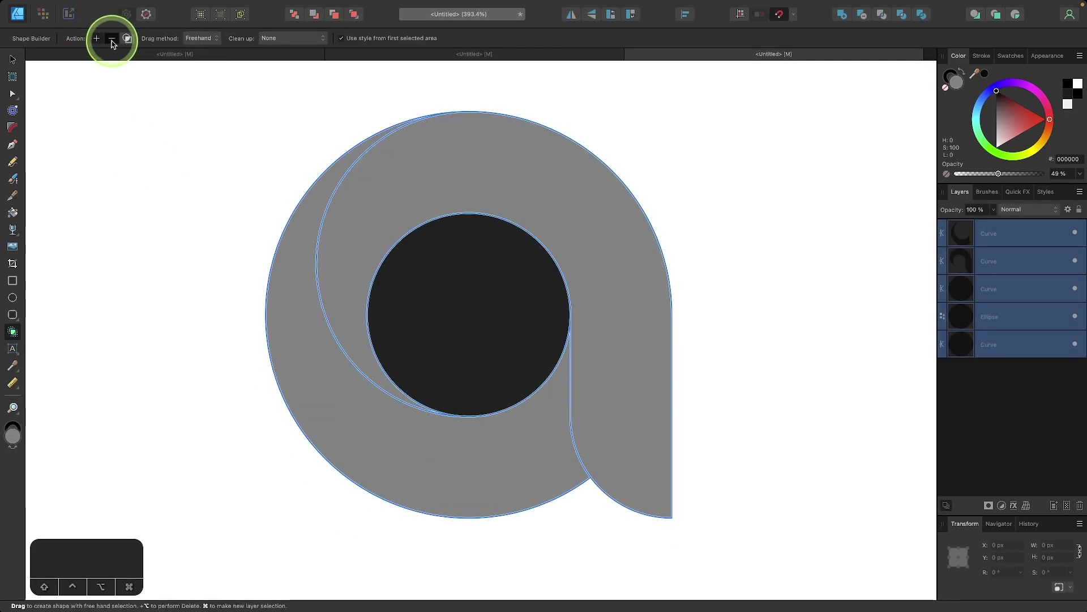
left_click(473, 308)
key("v")
Fill the arch-and-stem curve with a horizontal linear gradient running from red to yellow across its full width.
left_click(538, 175)
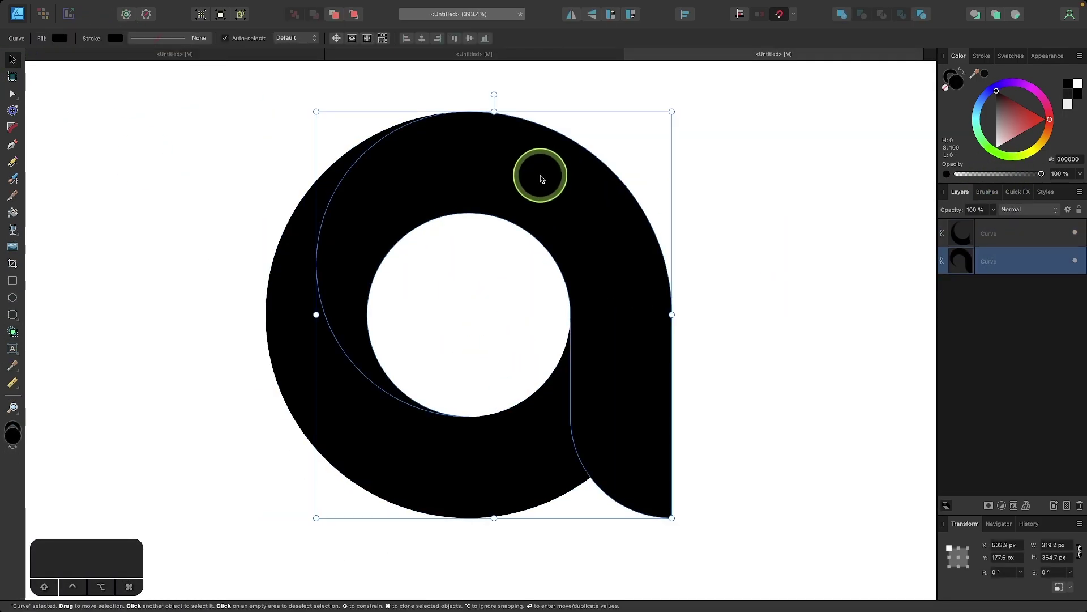
left_click(13, 229)
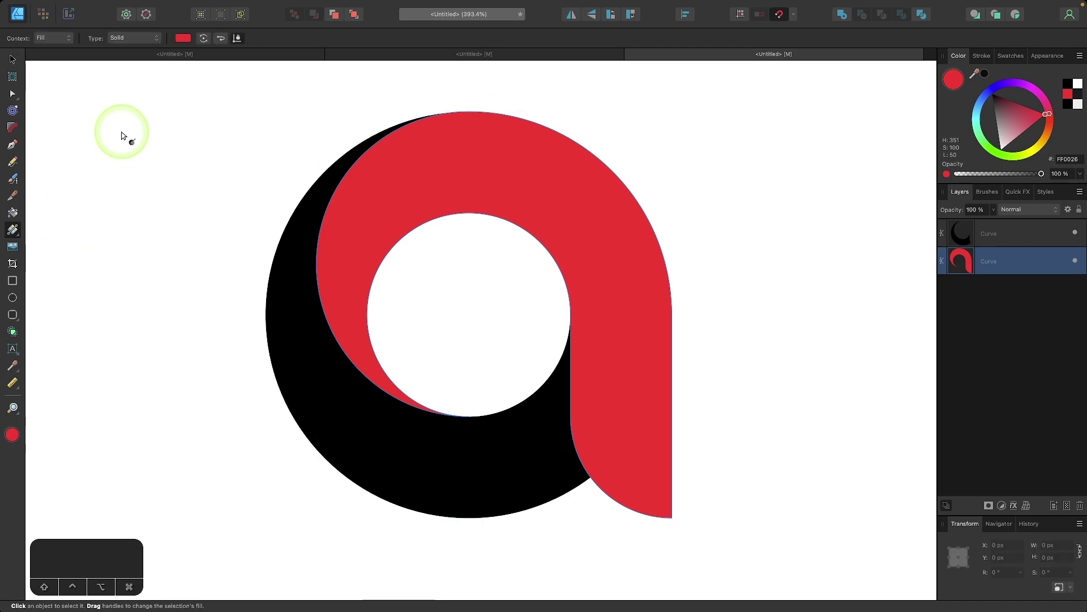
left_click_drag(316, 315, 672, 314)
left_click(1035, 151)
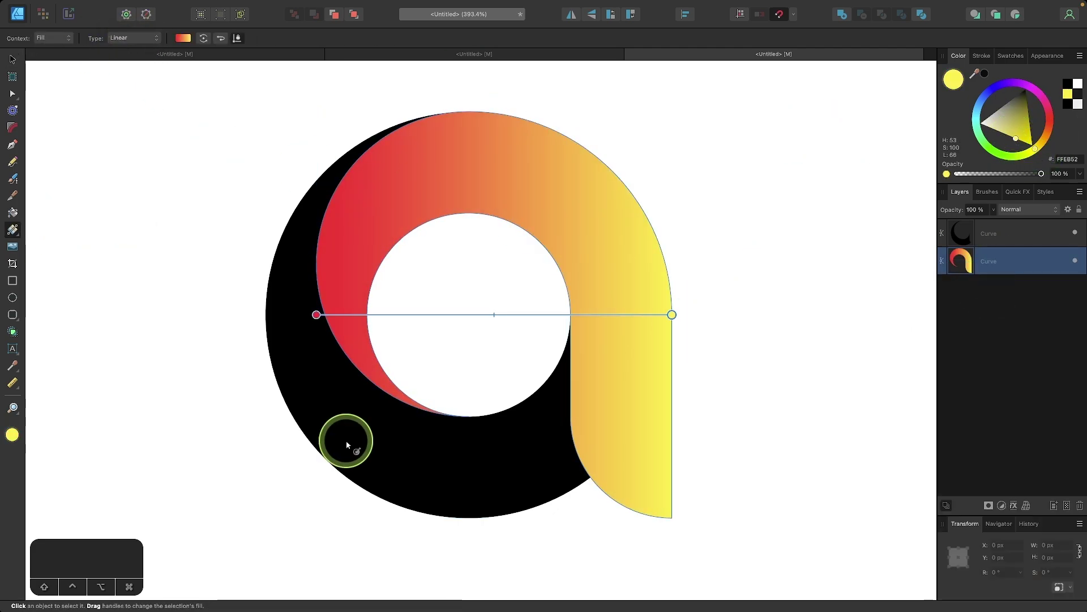
Give the black crescent curve the same gradient in reverse, yellow on its outer side to red by the stem.
left_click(353, 444)
left_click(141, 7)
left_click(170, 92)
left_click(379, 66)
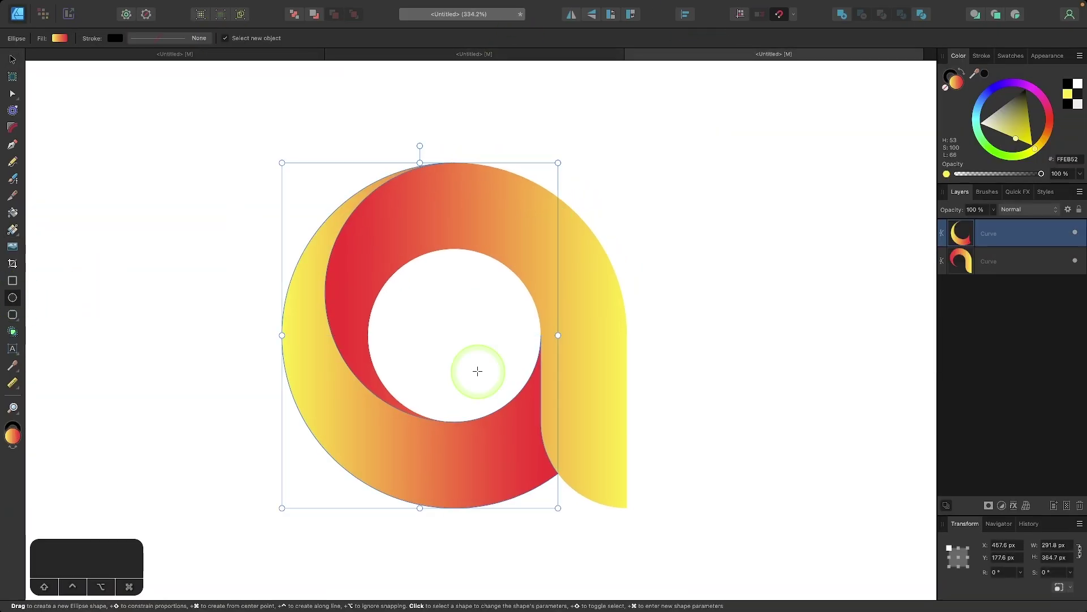
Draw a circle about 274 px across over the letter's arch, fill it black and lower its opacity.
left_click_drag(454, 422, 714, 163)
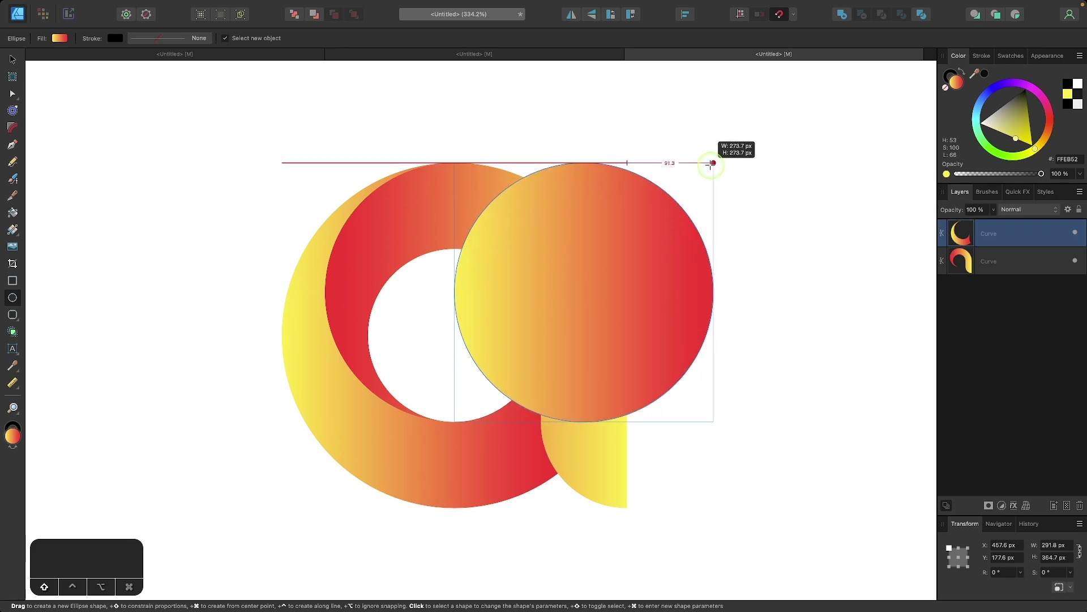
key("v")
left_click(1067, 83)
left_click_drag(1041, 174, 1001, 173)
left_click_drag(654, 348, 457, 325)
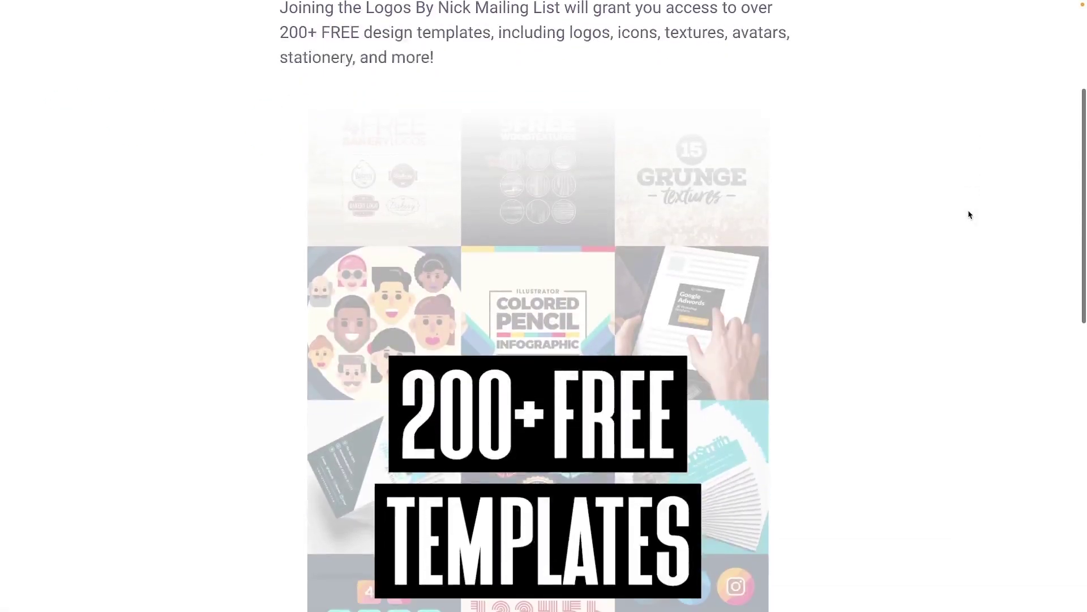
Switch to the Inkscape infographic and replace the paragraph under .06 with text beginning "Edit your te".
scroll(969, 215, "down", 6)
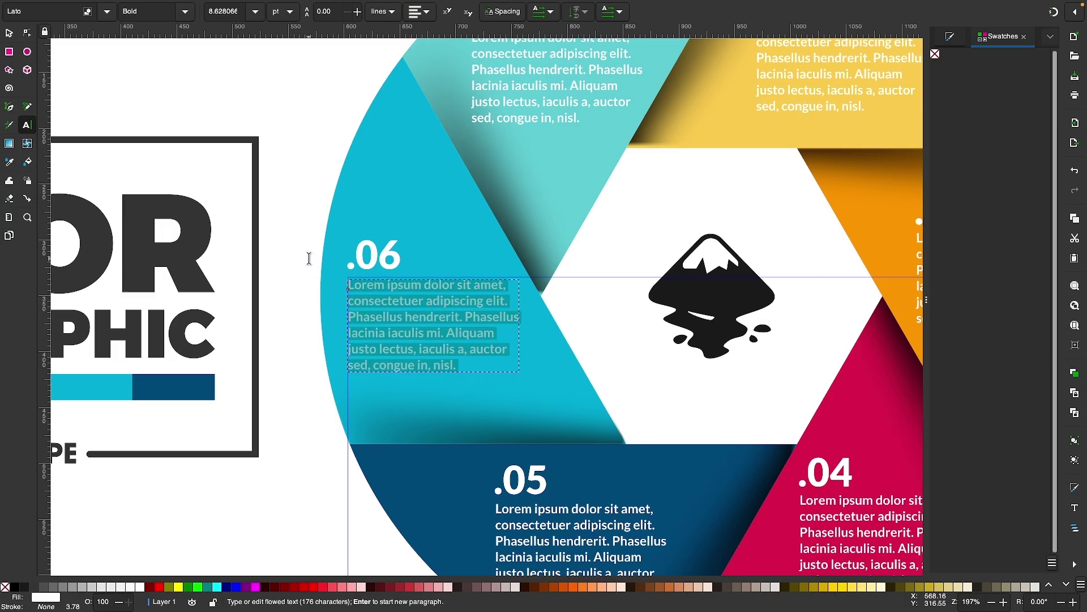
type("Edit your te")
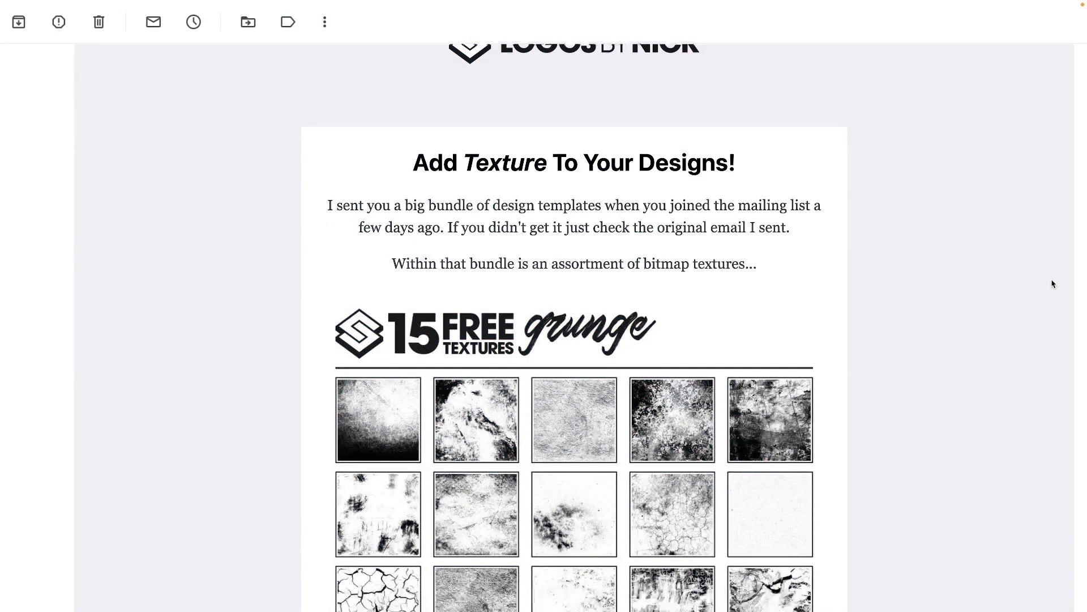
Choose Inkscape as the favorite app in the template subscription form.
scroll(1053, 283, "down", 5)
scroll(1053, 283, "down", 3)
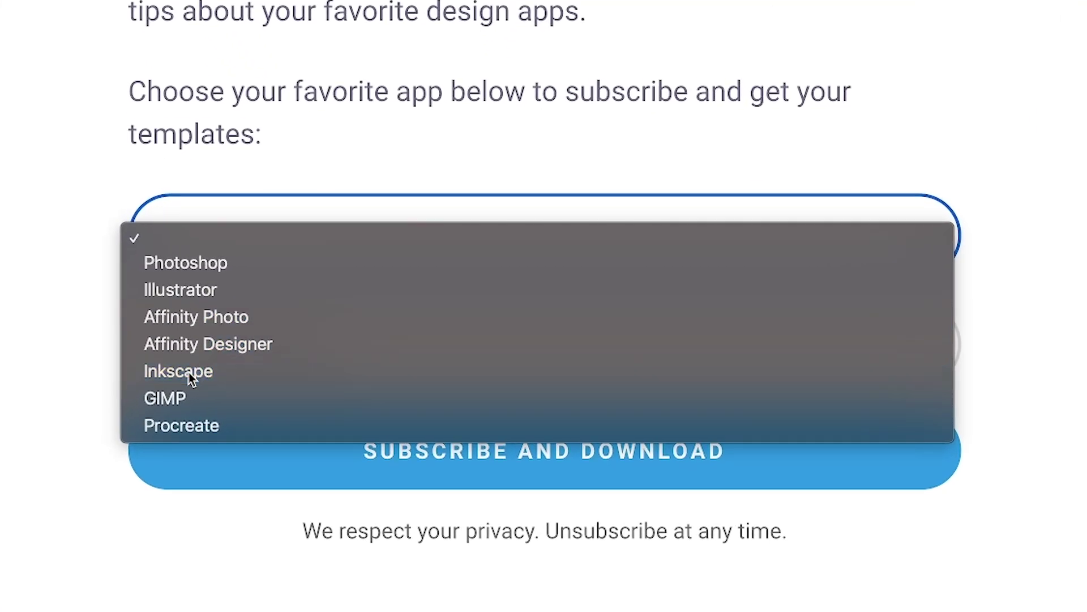
left_click(188, 372)
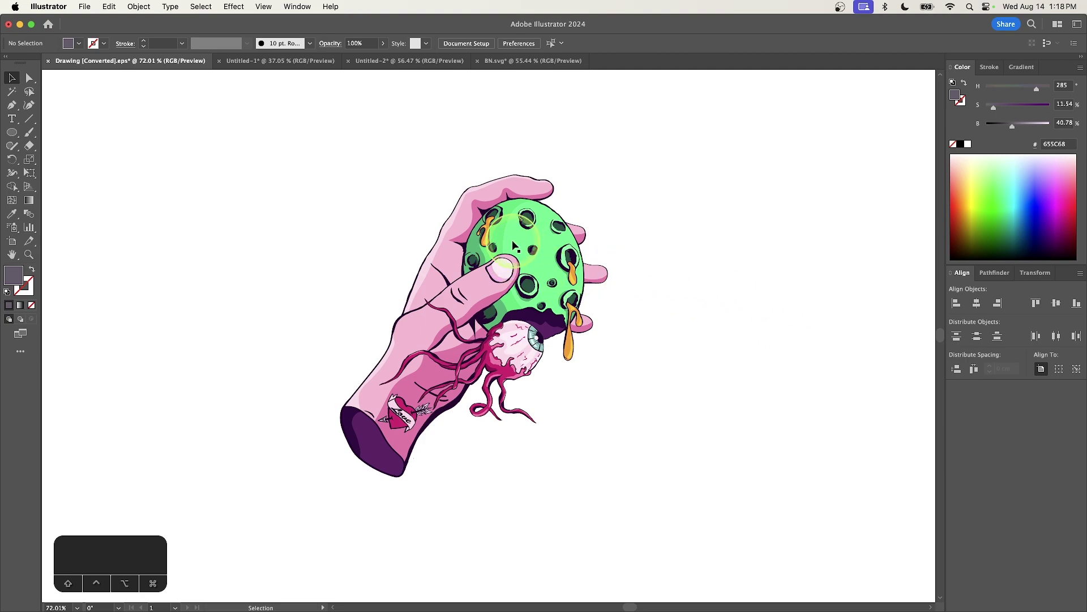
Switch to Illustrator and select the hand artwork with a marquee that covers only part of it, then deselect it.
left_click(535, 271)
left_click(789, 201)
left_click_drag(786, 140, 249, 322)
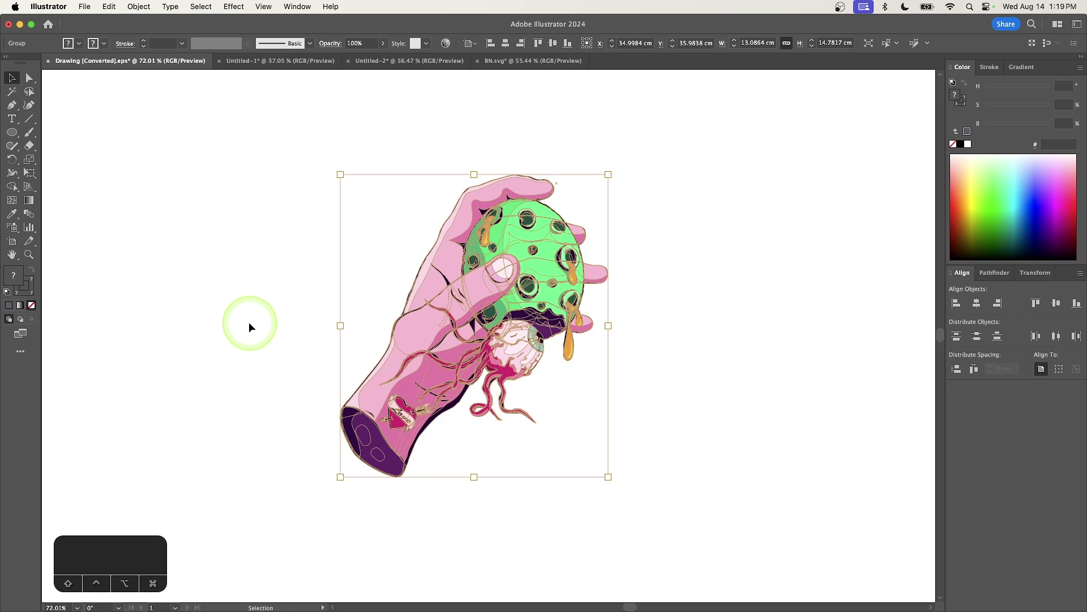
left_click(249, 322)
Switch to Affinity Designer and try to select the hand artwork with a marquee that covers only part of it.
key("ctrl+Right")
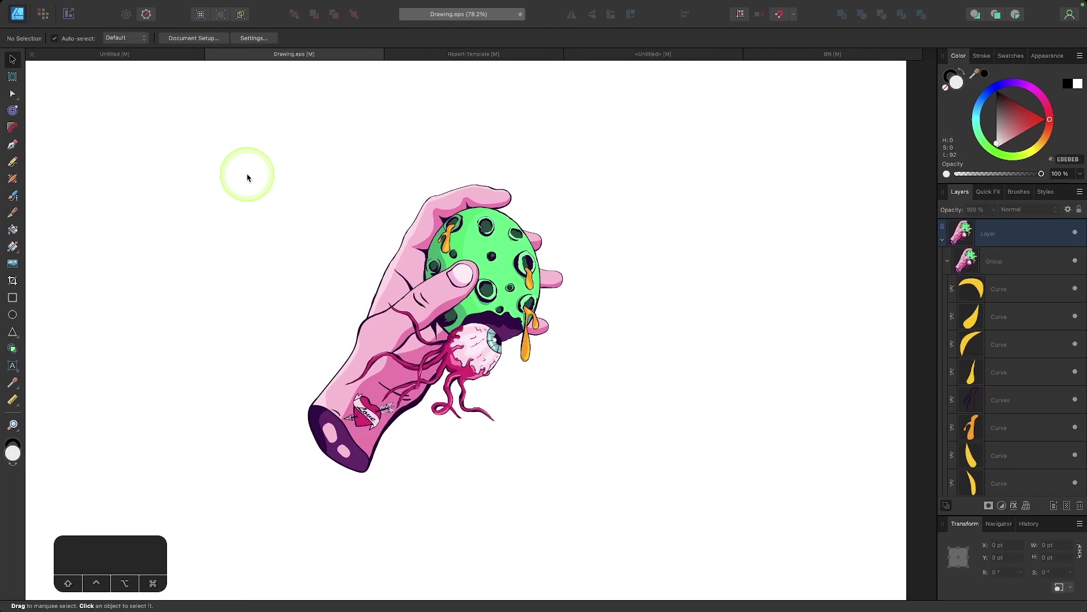
left_click_drag(197, 125, 714, 371)
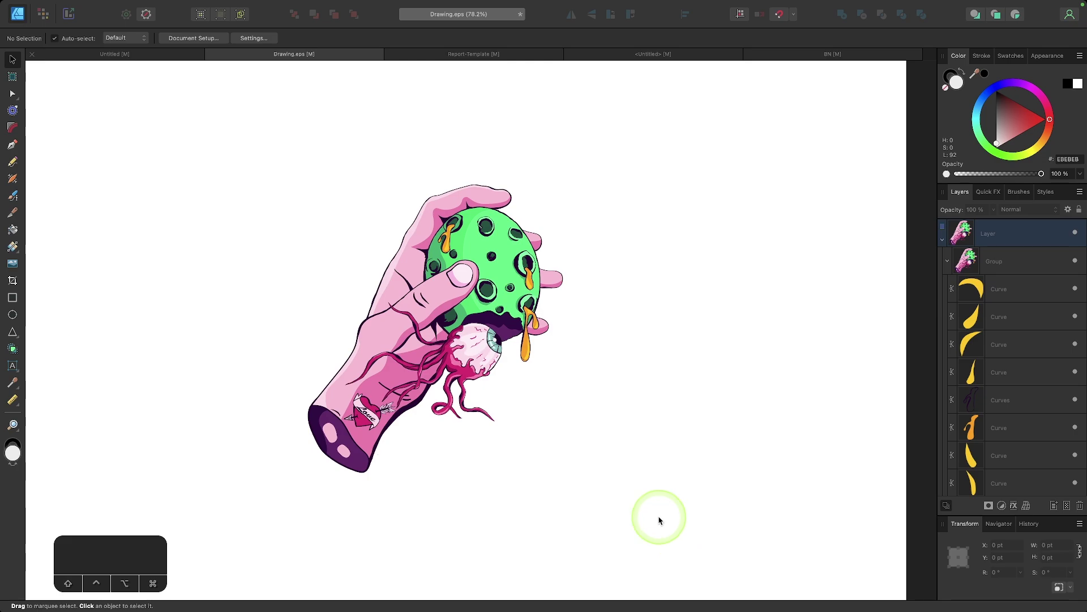
Enable selecting objects when they intersect with the selection marquee in the application's tool settings.
left_click(37, 6)
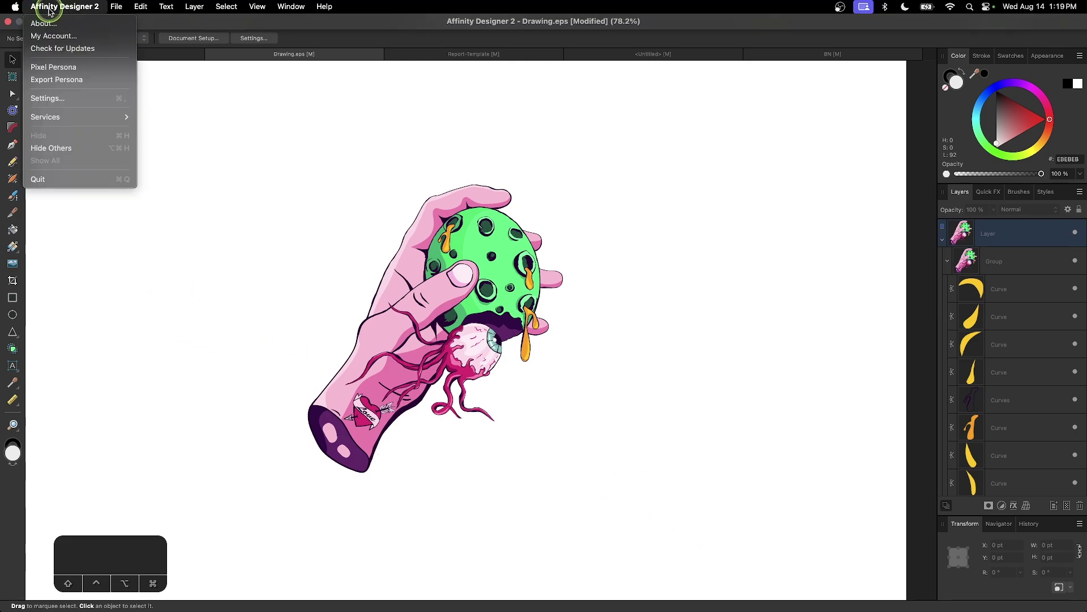
left_click(45, 98)
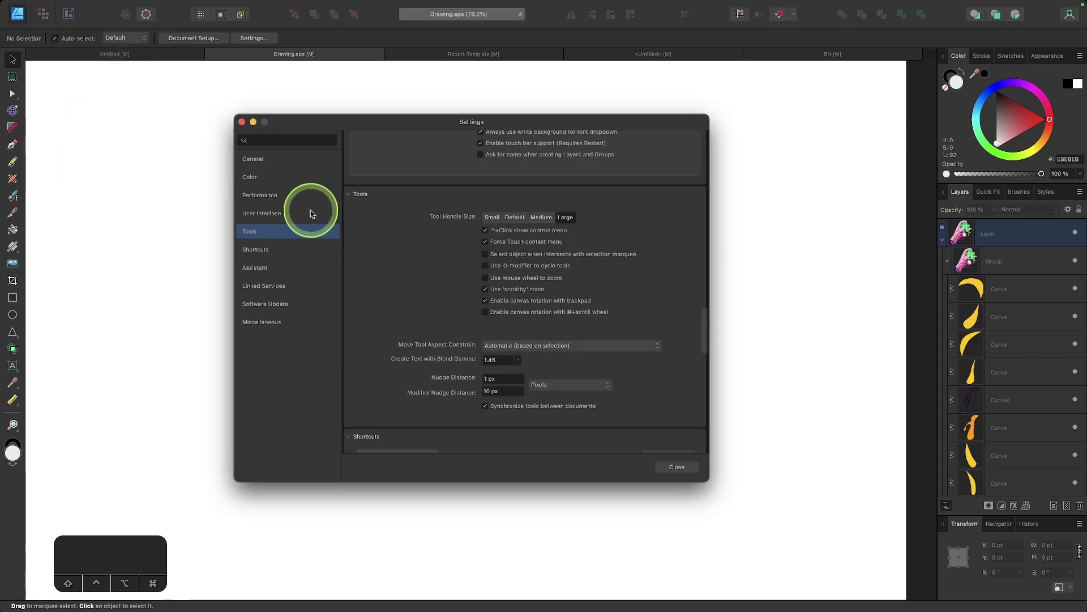
left_click(265, 233)
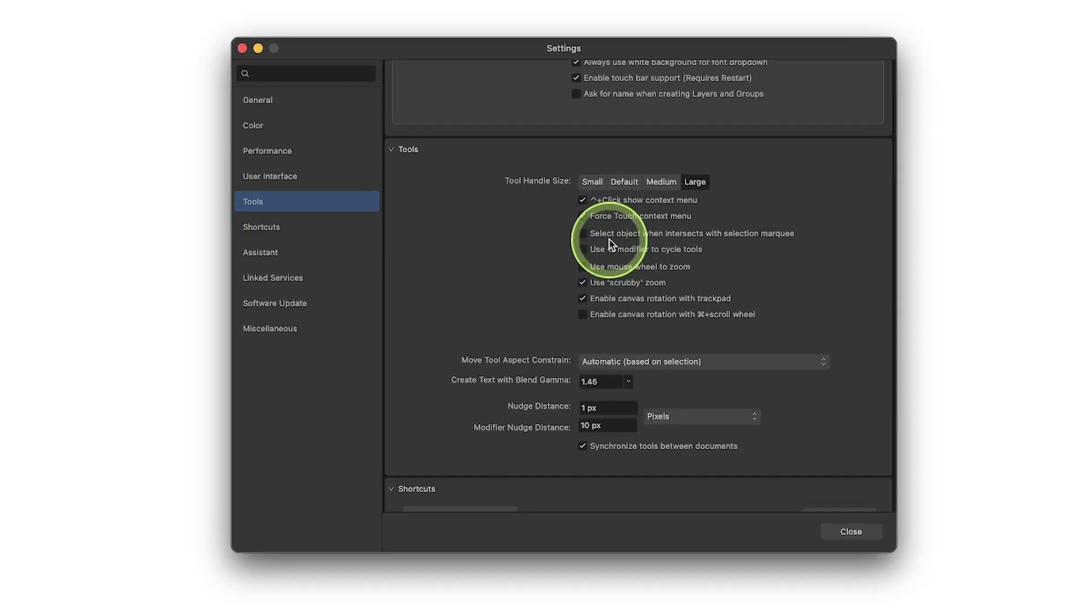
left_click(583, 234)
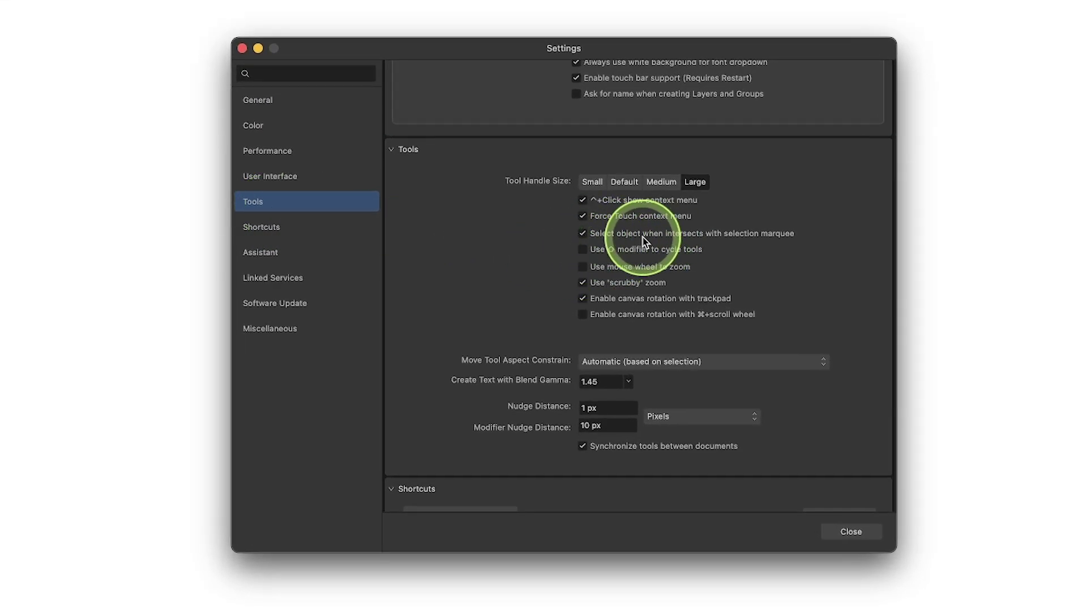
left_click(851, 532)
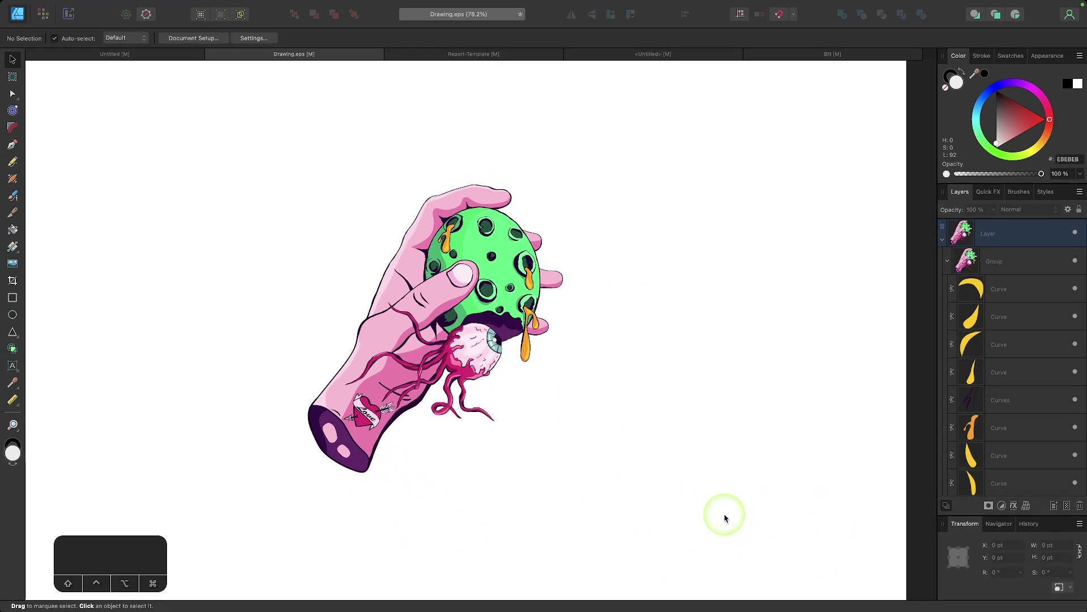
Select the hand group with a marquee that covers only its lower part.
mouse_move(809, 550)
left_mouse_down()
mouse_move(311, 243)
mouse_move(216, 306)
left_mouse_up()
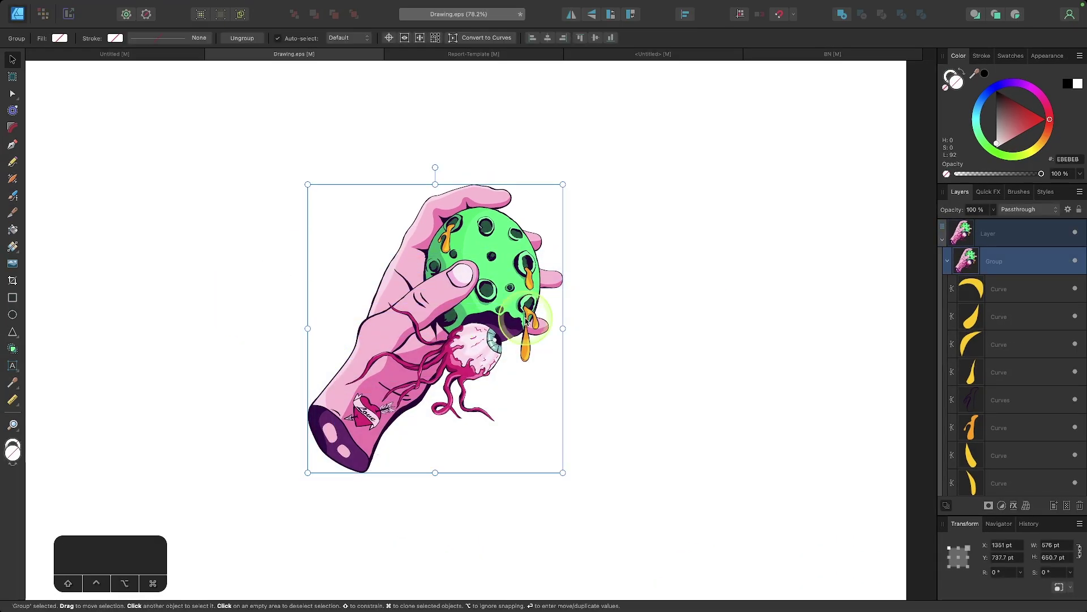
left_click(633, 295)
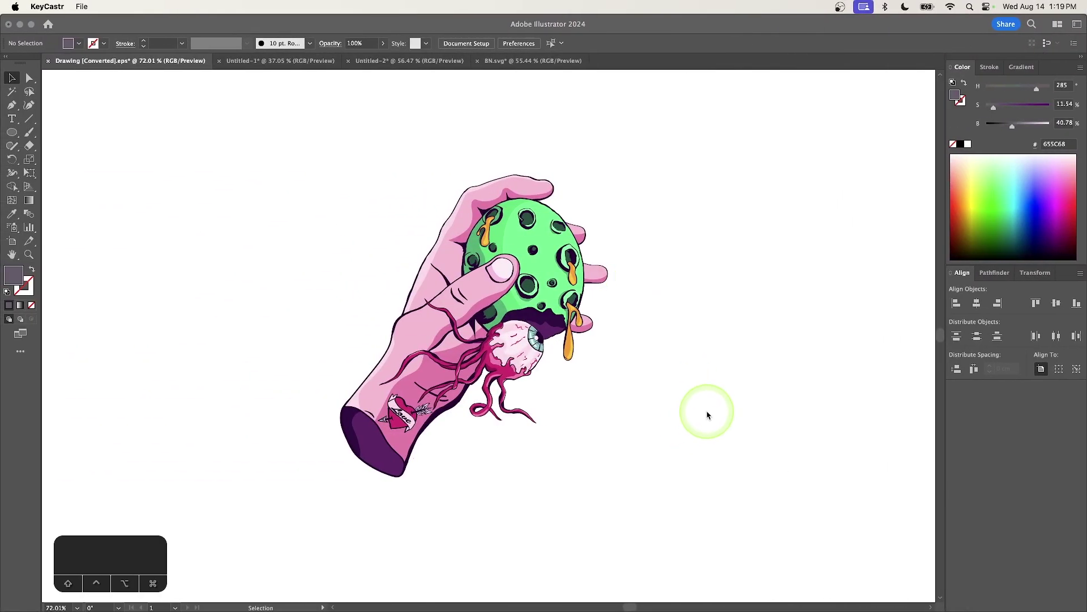
Switch to Illustrator, scale the hand artwork down to about 4.4 cm wide and place it near the canvas's left side.
left_click(487, 320)
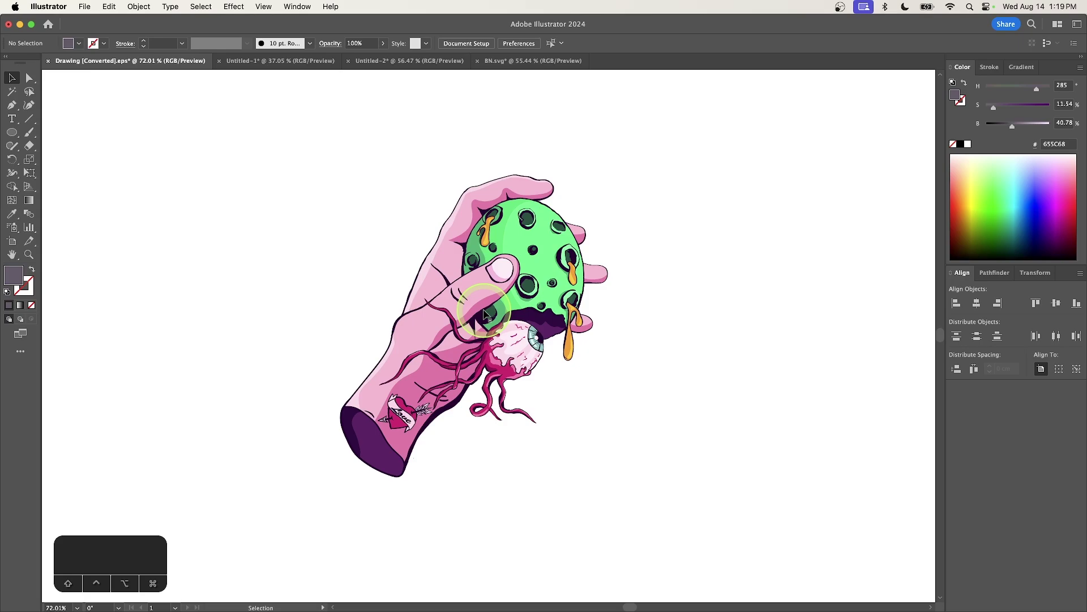
left_click(539, 261)
mouse_move(600, 318)
left_mouse_down()
mouse_move(612, 320)
mouse_move(429, 321)
mouse_move(240, 290)
left_mouse_up()
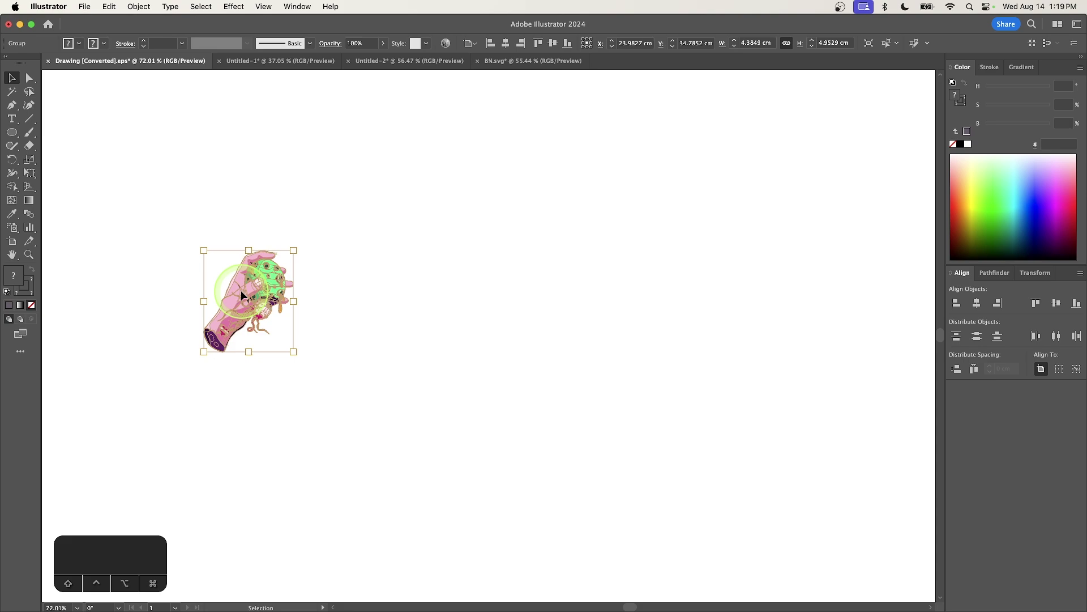
Copy the small hand directly beside the original and repeat the transformation four times to build an evenly spaced row.
left_click_drag(230, 291, 334, 301)
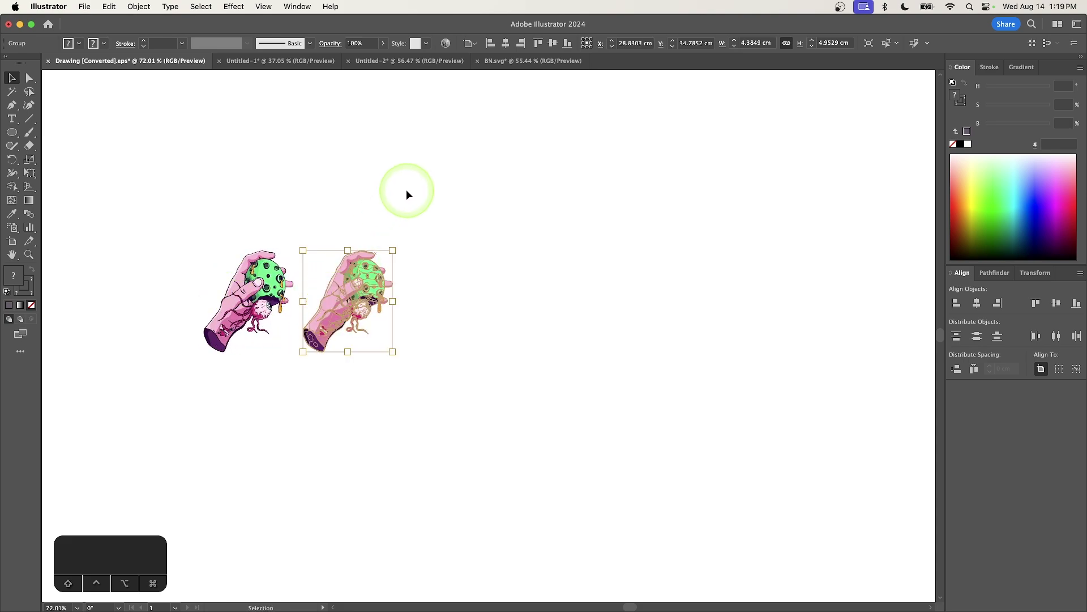
key("super+d")
key("super+d")
key("super+d")
key("super+d")
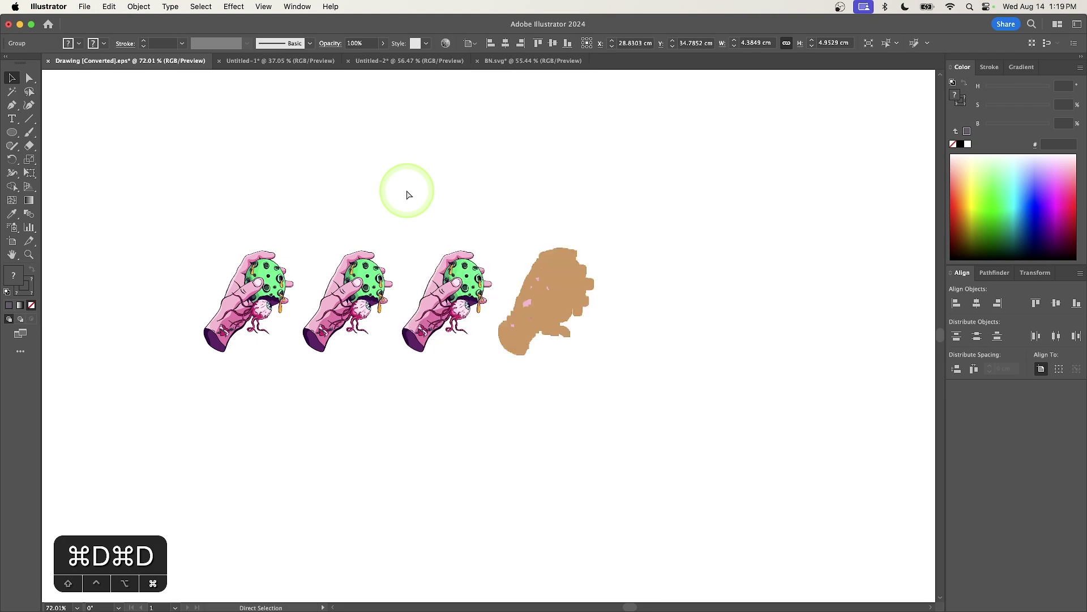
left_click(407, 191)
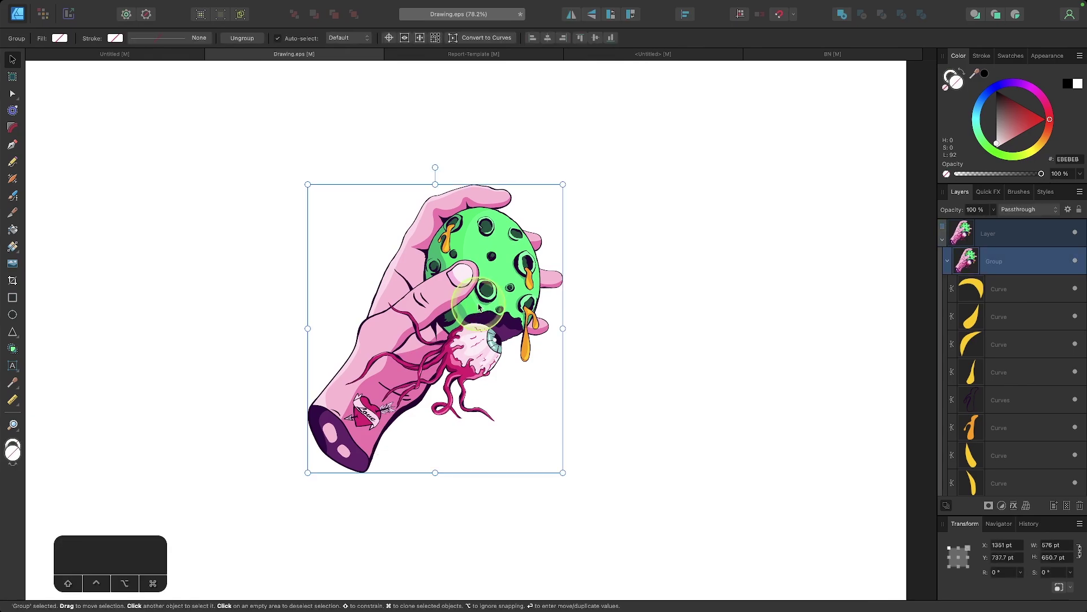
In Affinity Designer, shrink the hand group to about 240 pt wide and build a row by copying it and repeating the duplicate four times.
mouse_move(563, 328)
left_mouse_down()
mouse_move(226, 310)
mouse_move(305, 303)
left_mouse_up()
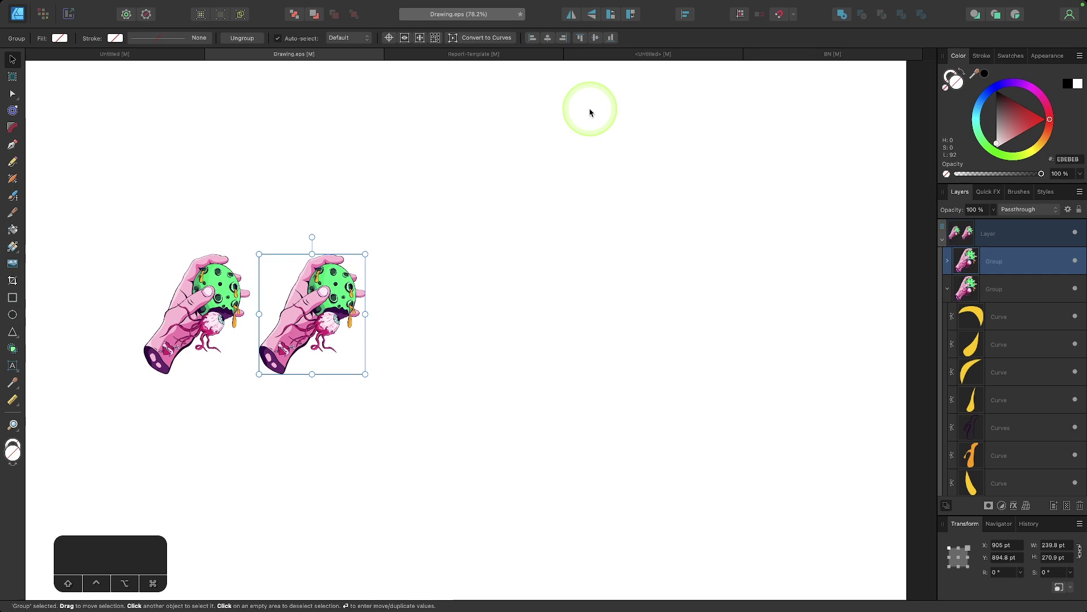
key("super+j")
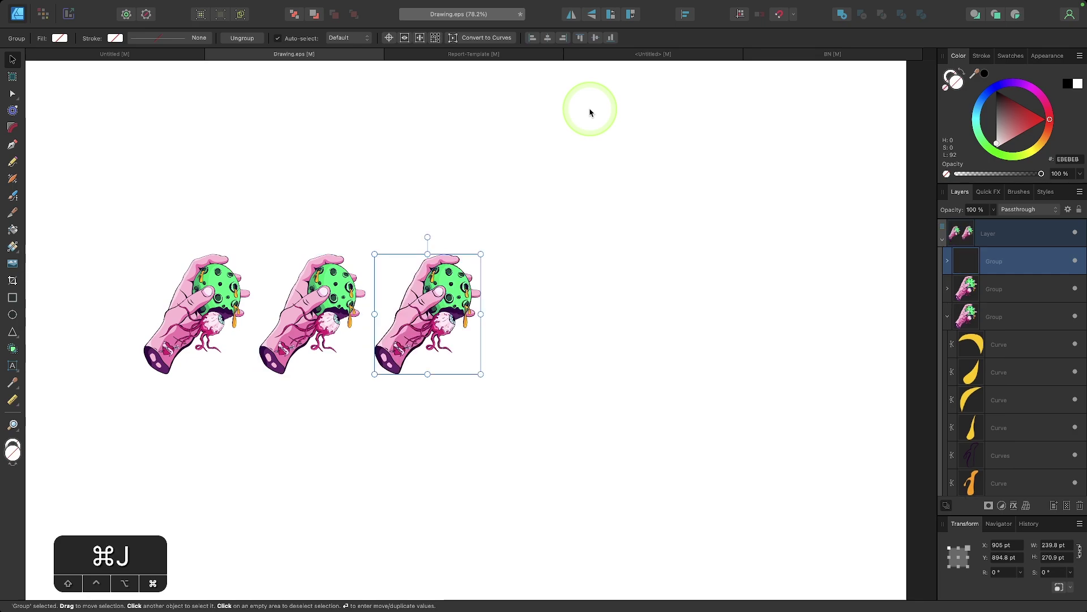
key("super+j")
key("super+j")
key("super+j")
left_click(590, 137)
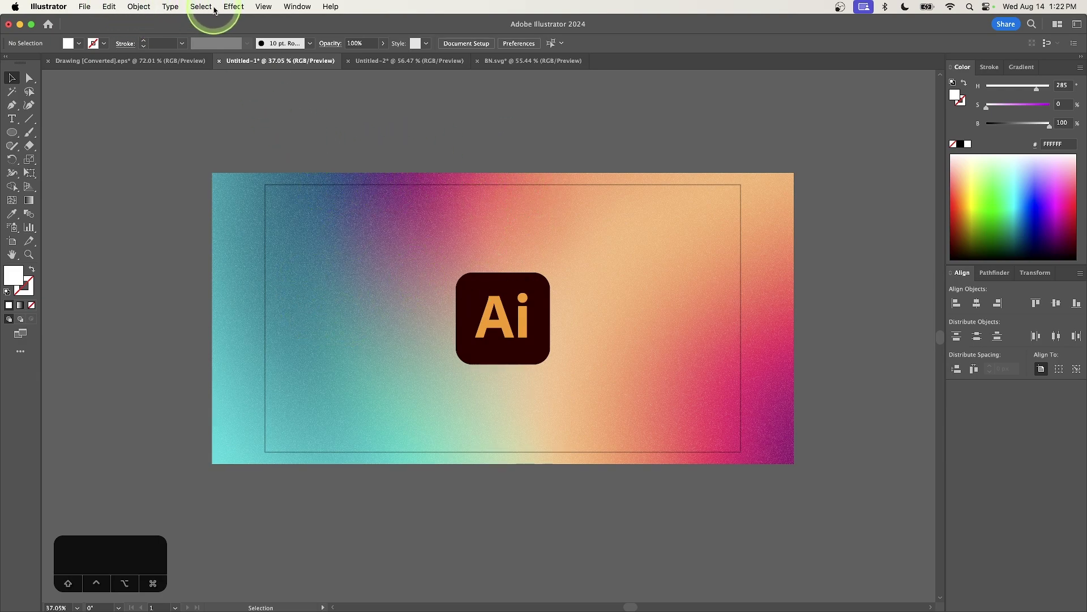
Switch to Illustrator and apply Trim View to the gradient banner document containing the Ai logo.
left_click(263, 7)
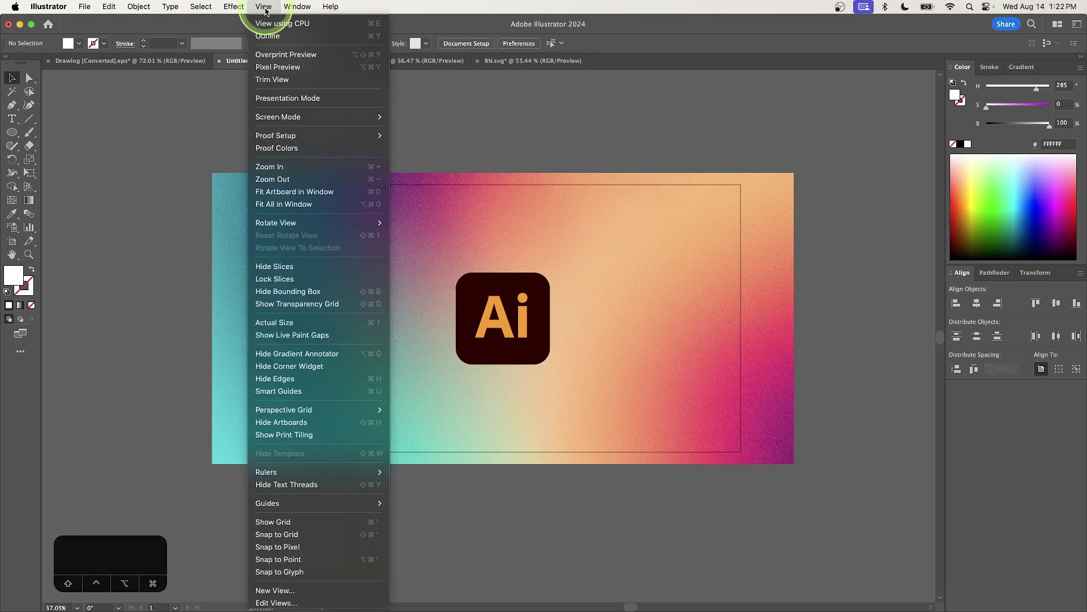
left_click(278, 80)
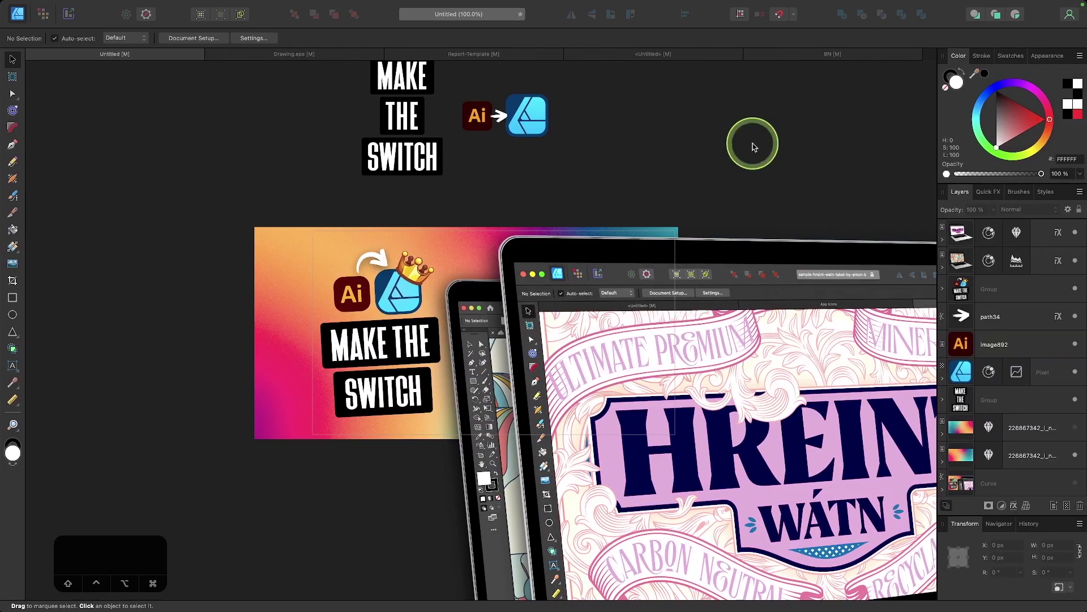
Switch to Affinity Designer and examine how the laptop mockups extend beyond the banner's edges.
scroll(553, 295, "up", 3)
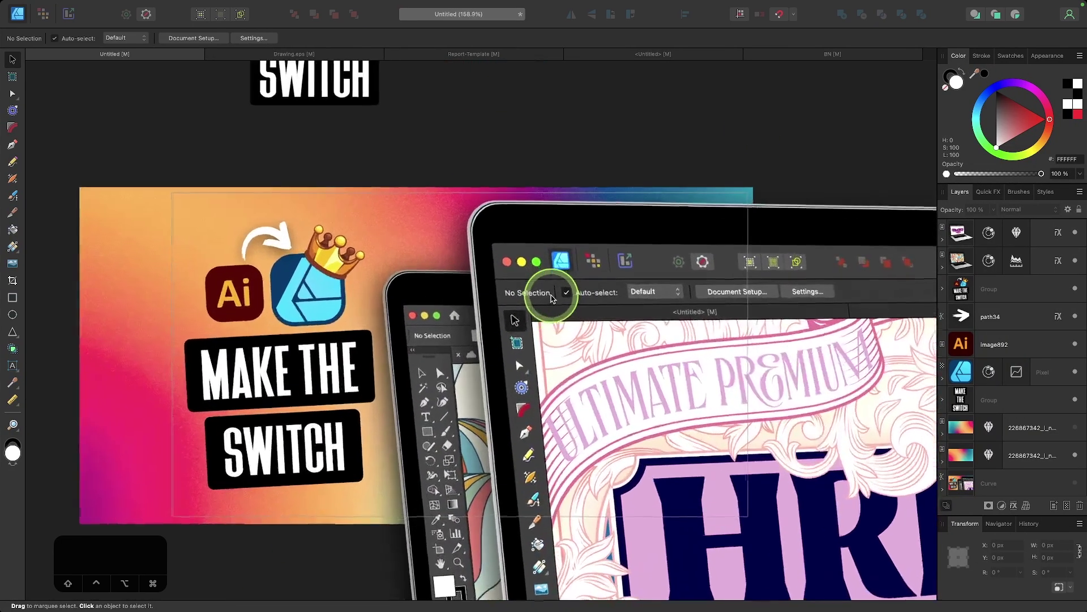
scroll(553, 298, "up", 2)
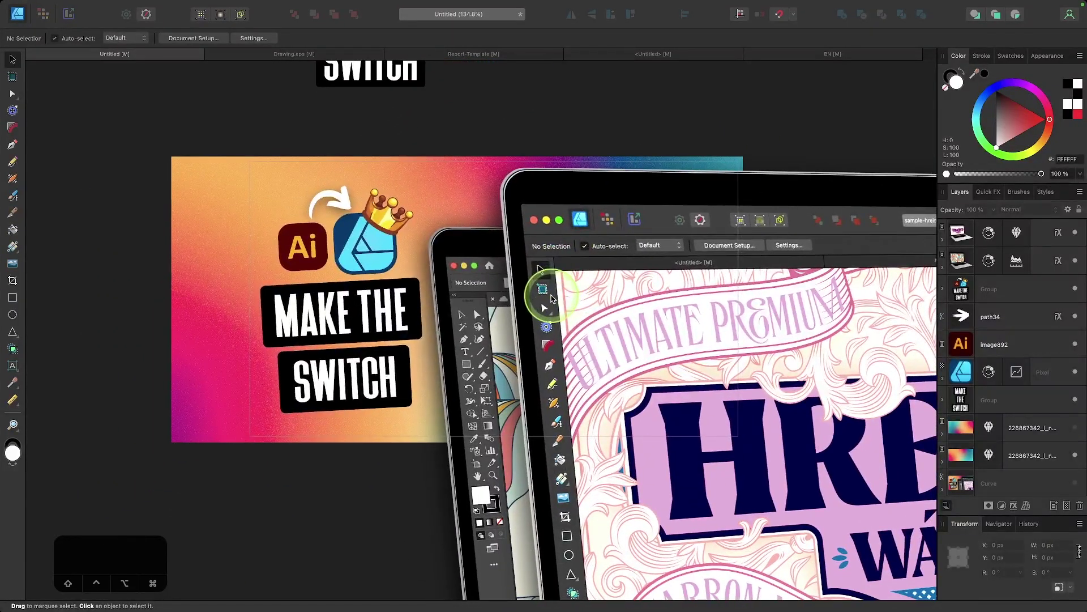
scroll(553, 299, "up", 1)
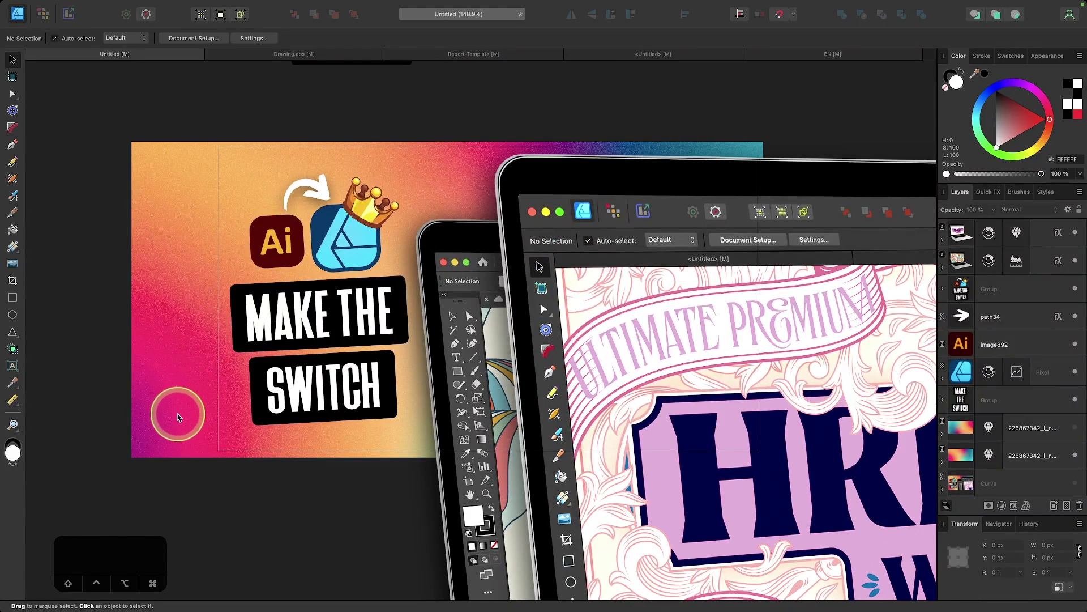
scroll(629, 354, "down", 3)
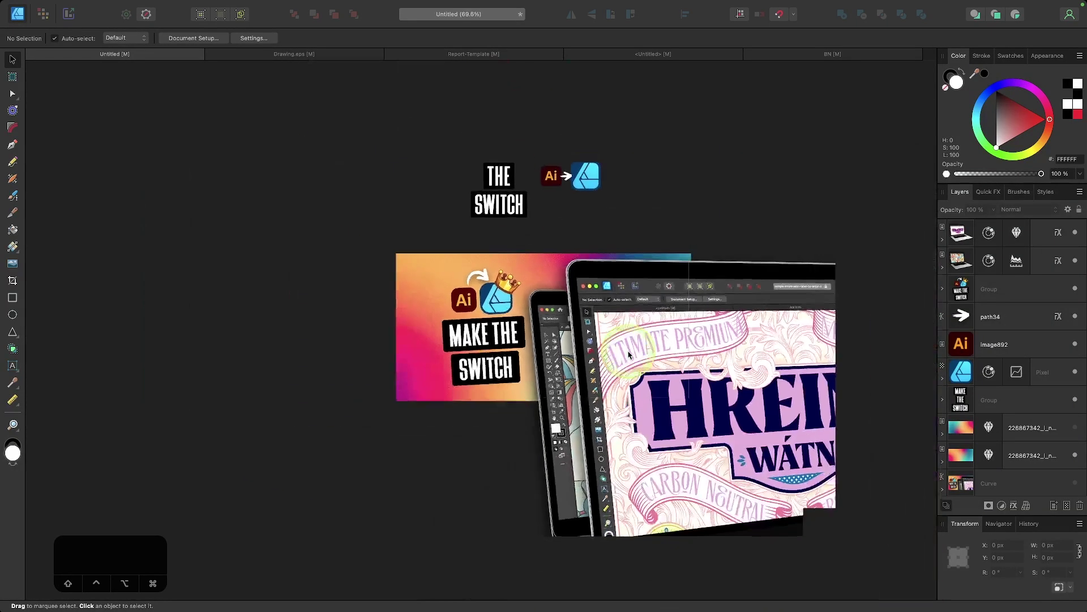
Toggle clipping to the canvas on and off several times to compare the banner with and without its overhanging artwork.
scroll(629, 353, "down", 2)
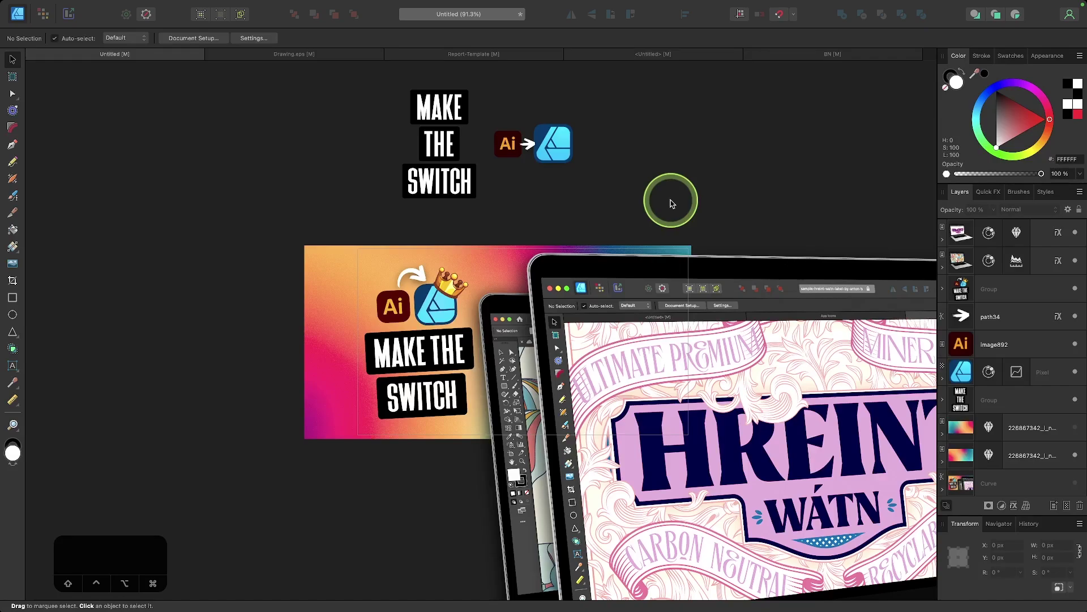
key("backslash")
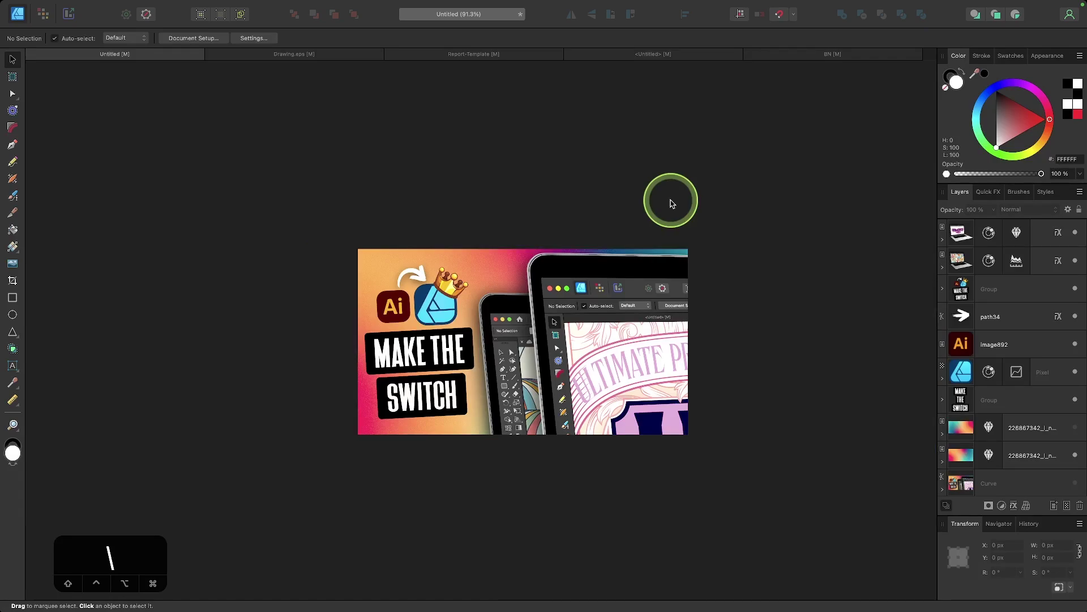
key("backslash")
key("backslash")
key("backslash")
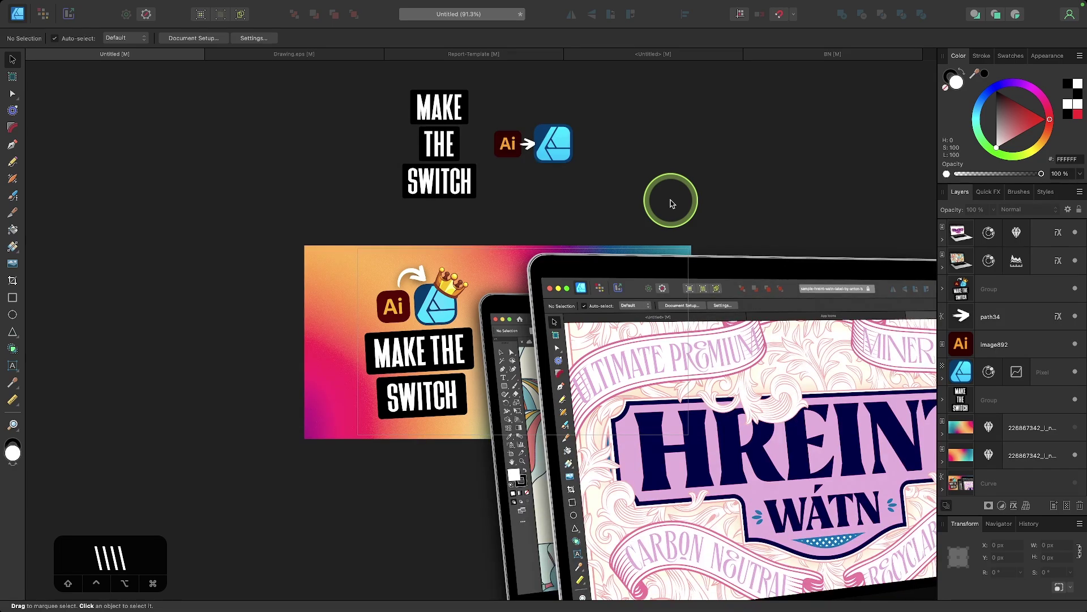
key("backslash")
scroll(671, 202, "down", 1)
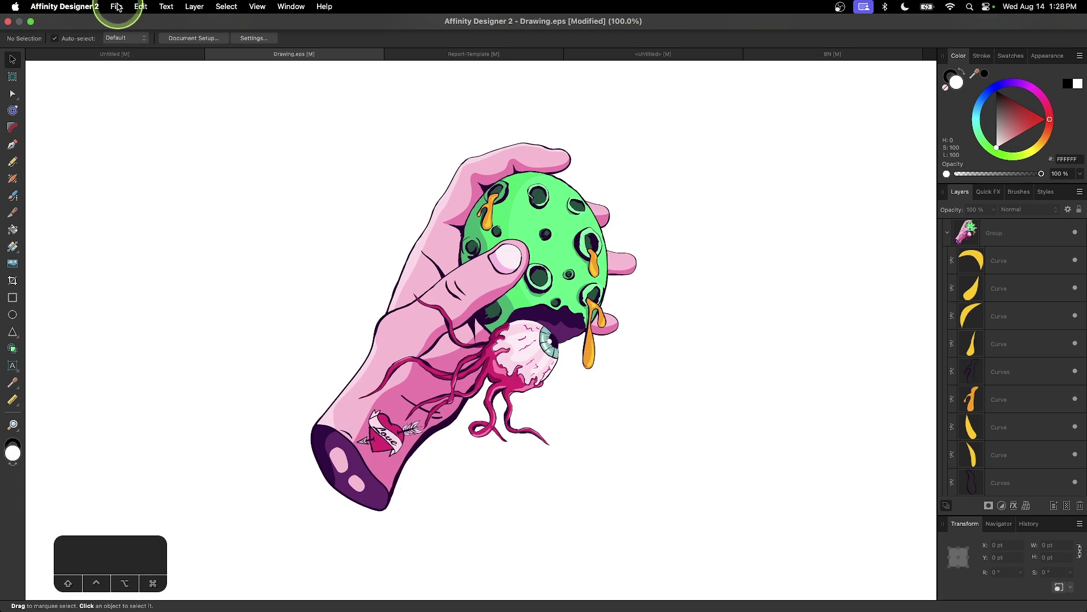
Place the Arrows.ai file into the Drawing.eps document at its original size.
left_click(116, 6)
left_click(134, 223)
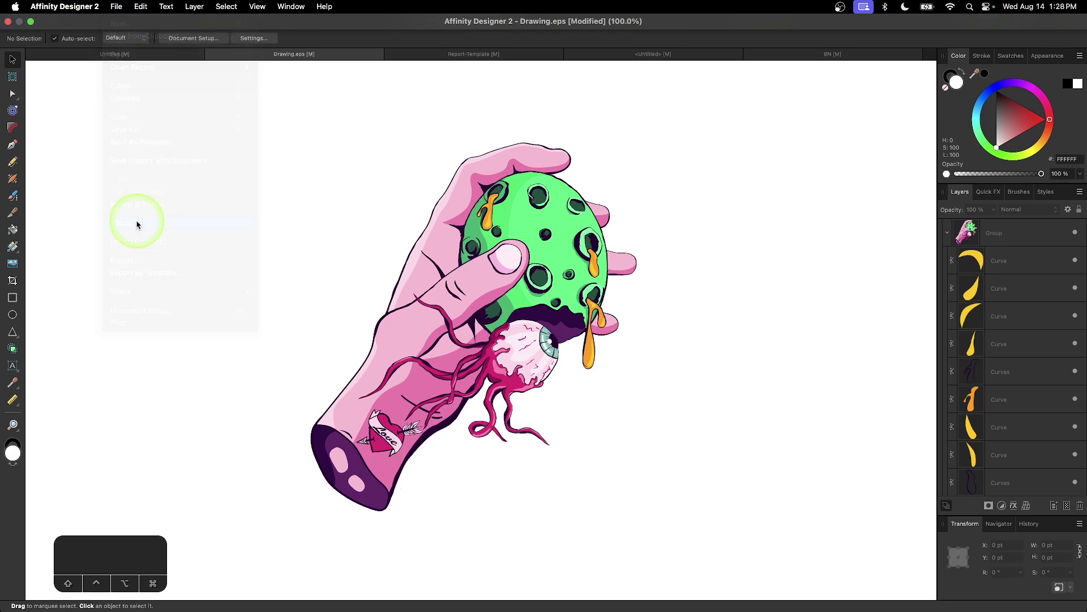
scroll(557, 330, "down", 5)
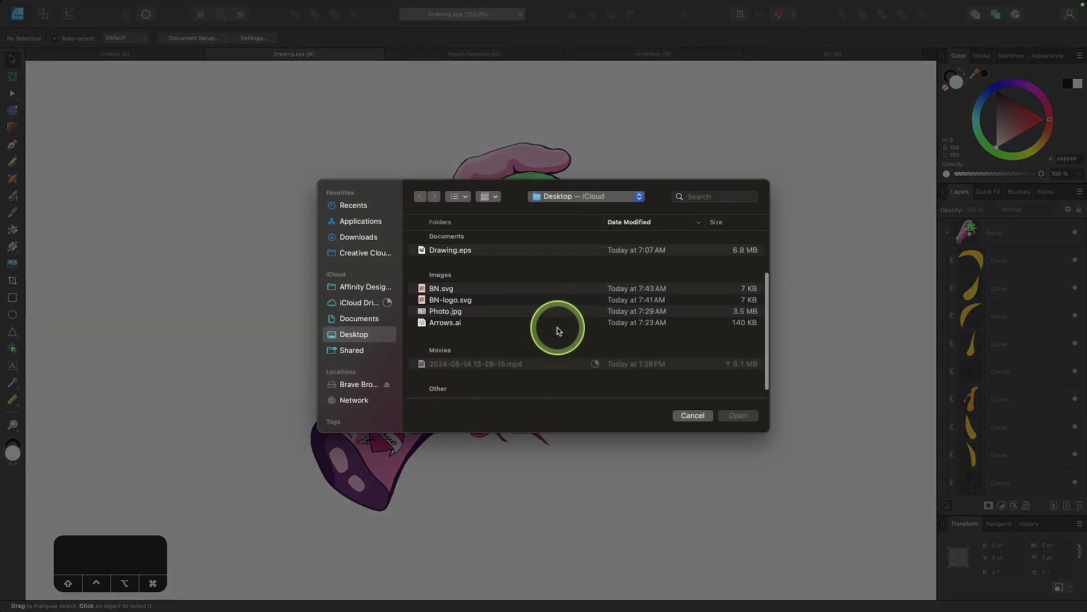
double_click(441, 323)
left_click(342, 213)
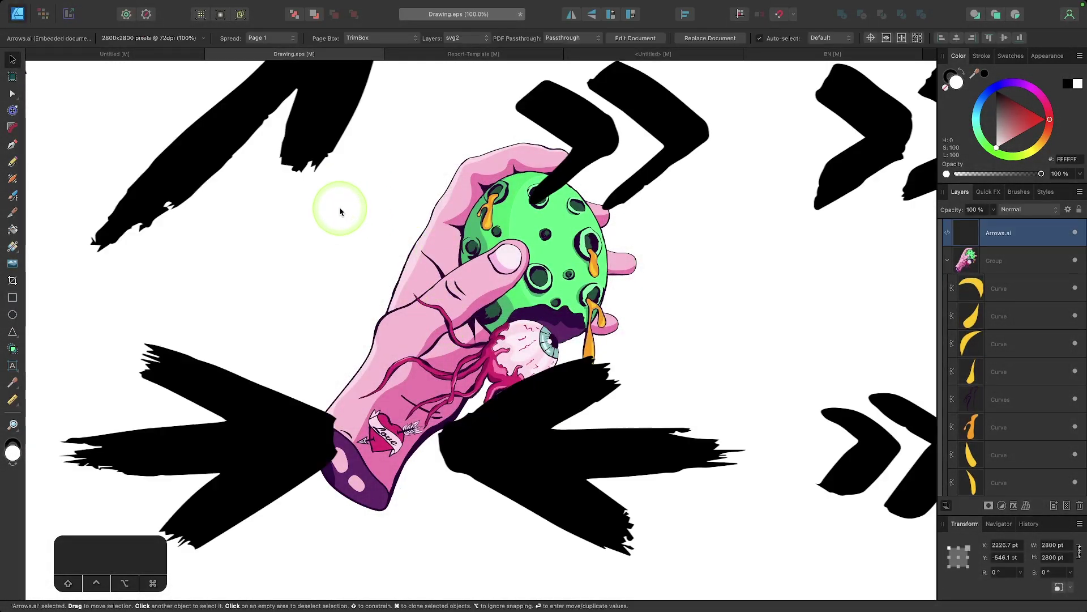
scroll(500, 302, "down", 5)
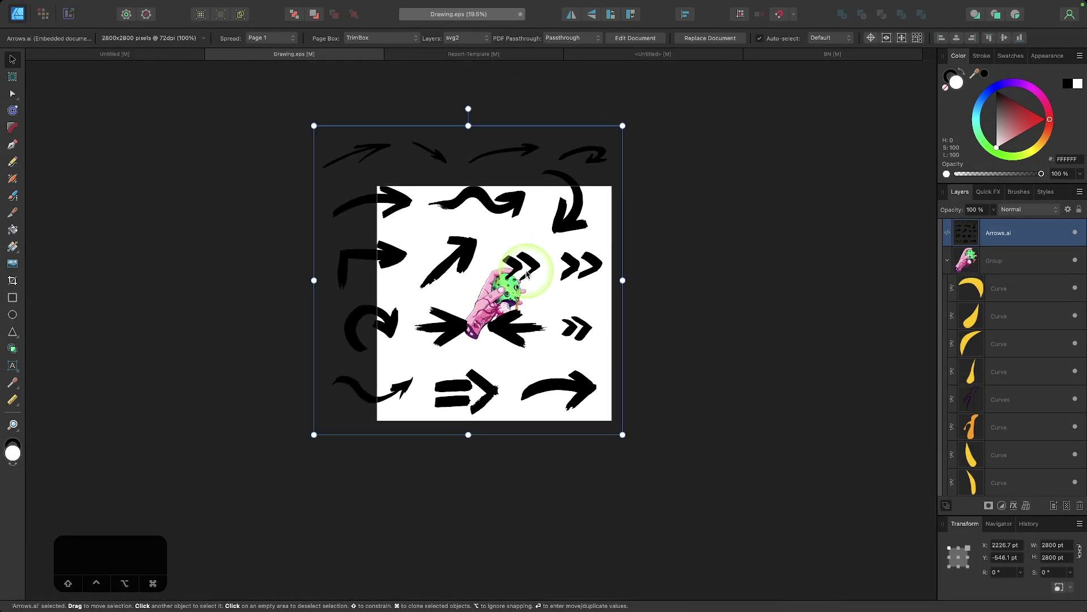
Move the placed Arrows.ai artwork onto the pasteboard beside the artboard and shrink it to about 1418 pt square.
left_click_drag(526, 272, 823, 283)
scroll(823, 284, "up", 3)
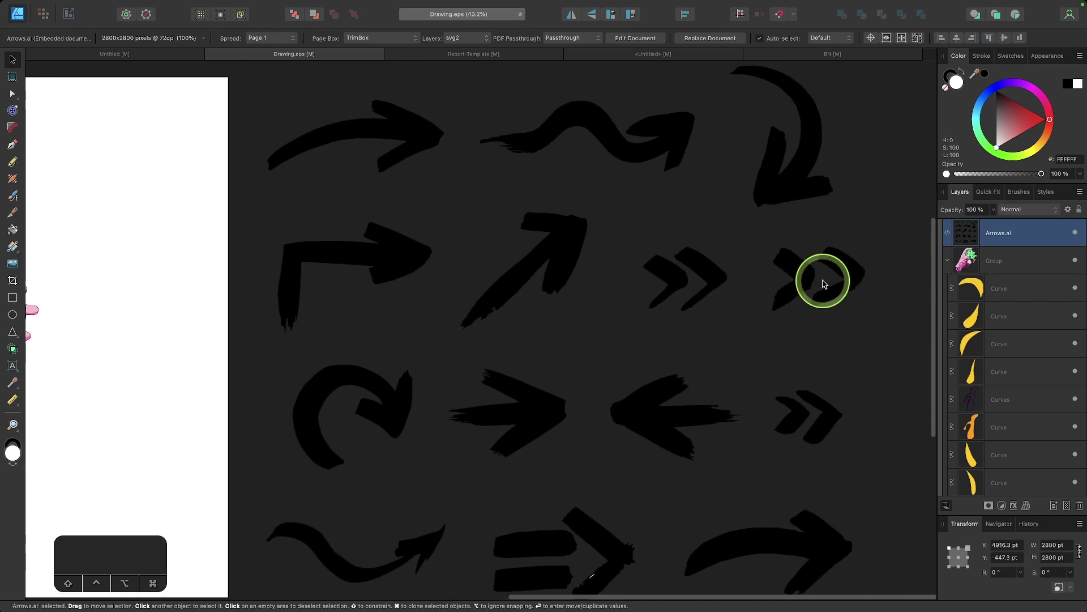
scroll(822, 283, "down", 2)
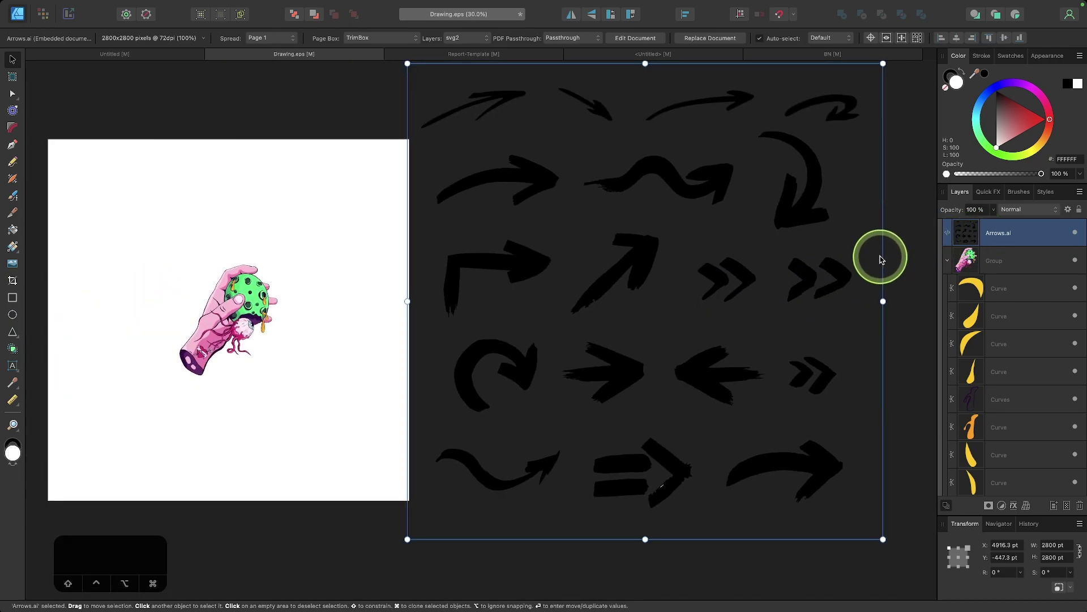
left_click_drag(884, 301, 768, 279)
scroll(768, 279, "up", 2)
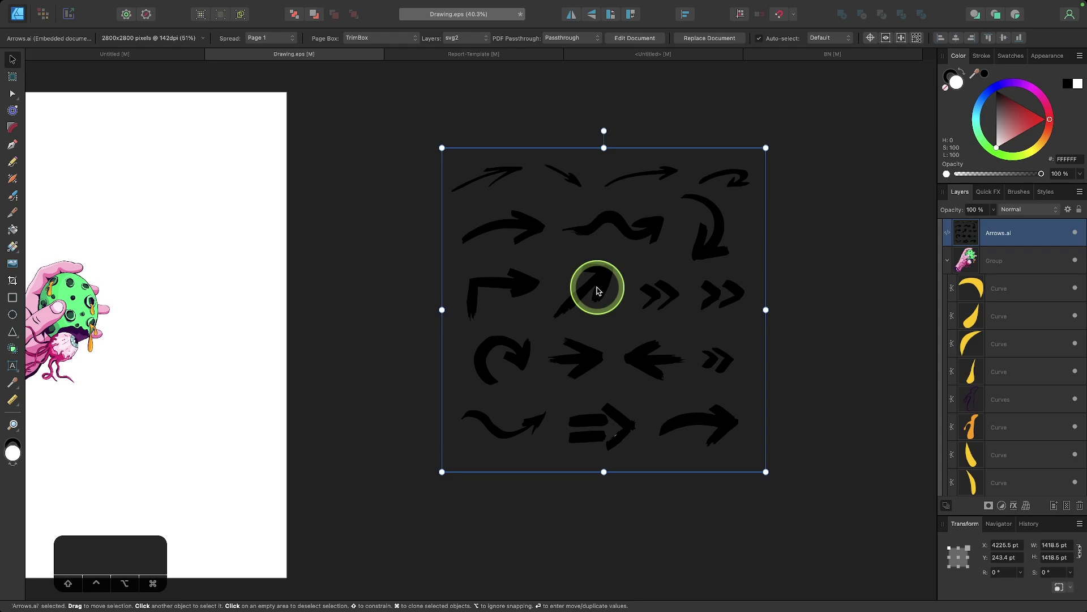
scroll(597, 291, "up", 10)
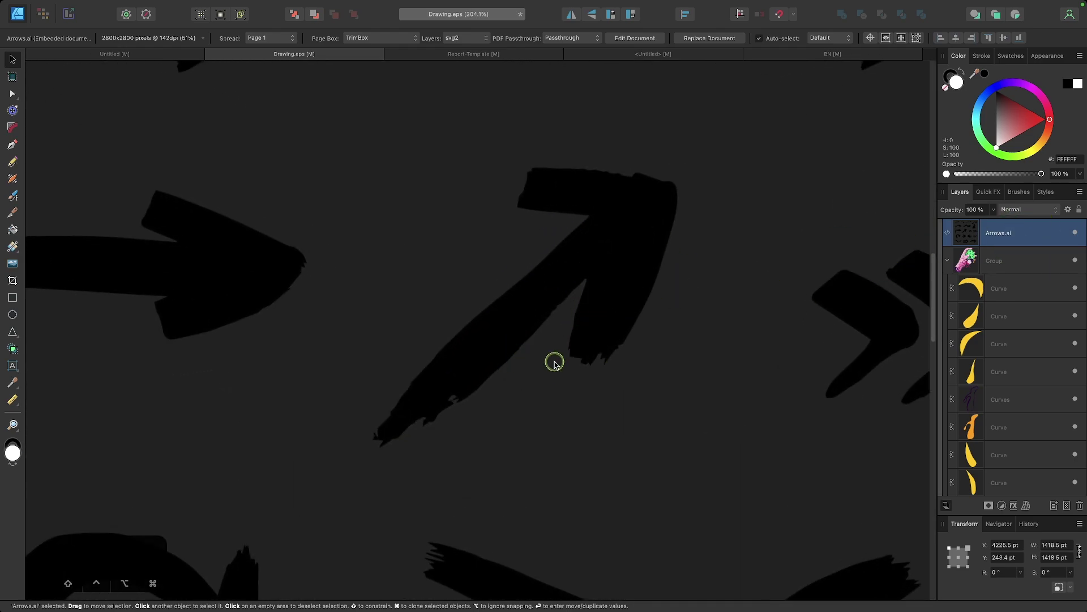
scroll(672, 364, "down", 6)
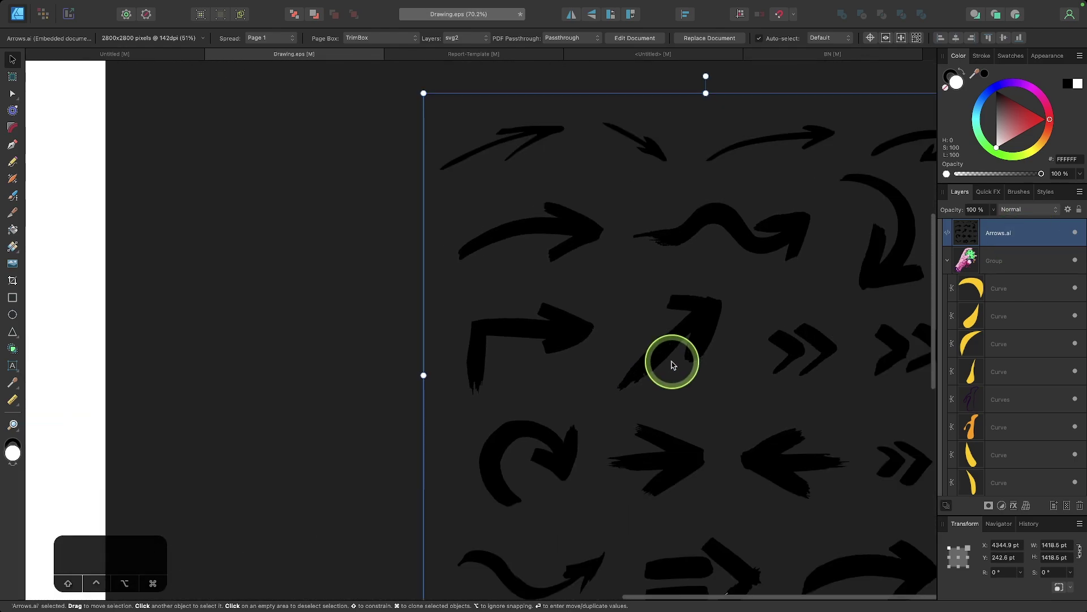
scroll(673, 364, "down", 3)
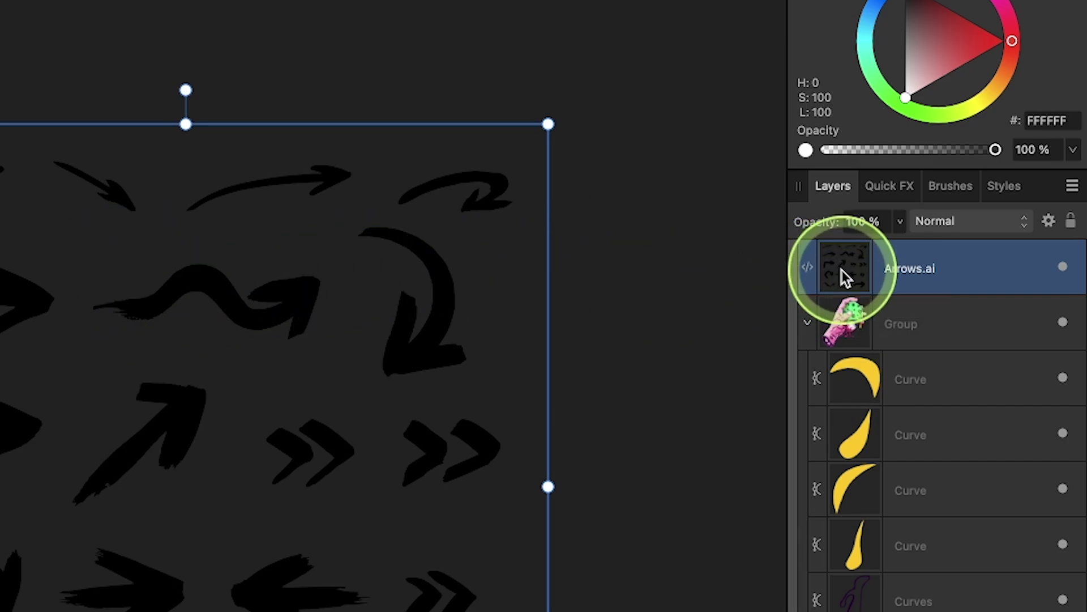
Open the embedded Arrows.ai document for editing and select individual arrows in it.
double_click(929, 249)
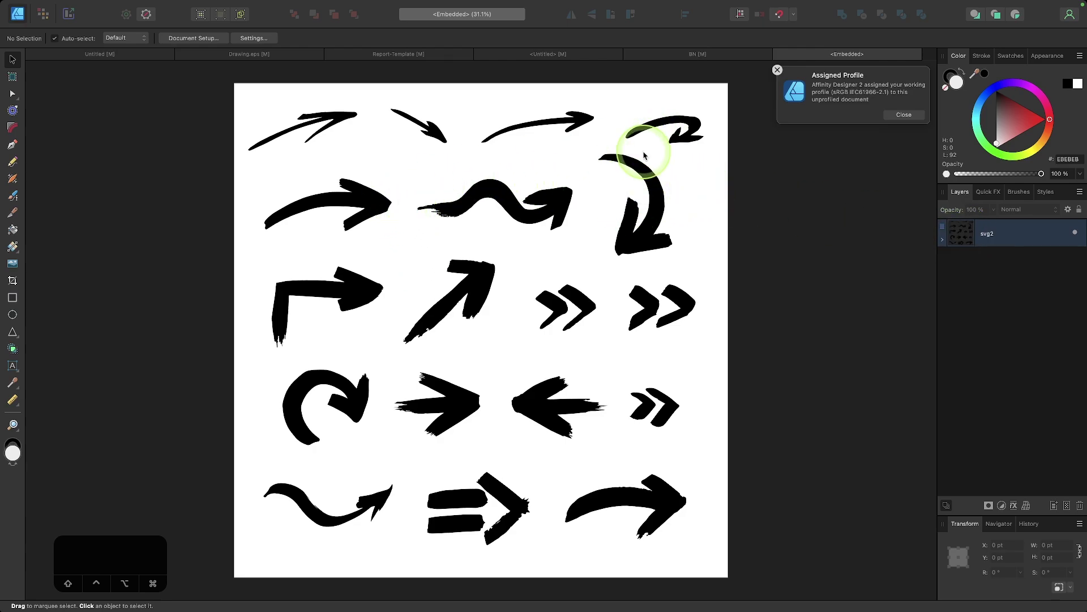
left_click(536, 218)
left_click(367, 204)
left_click(341, 140)
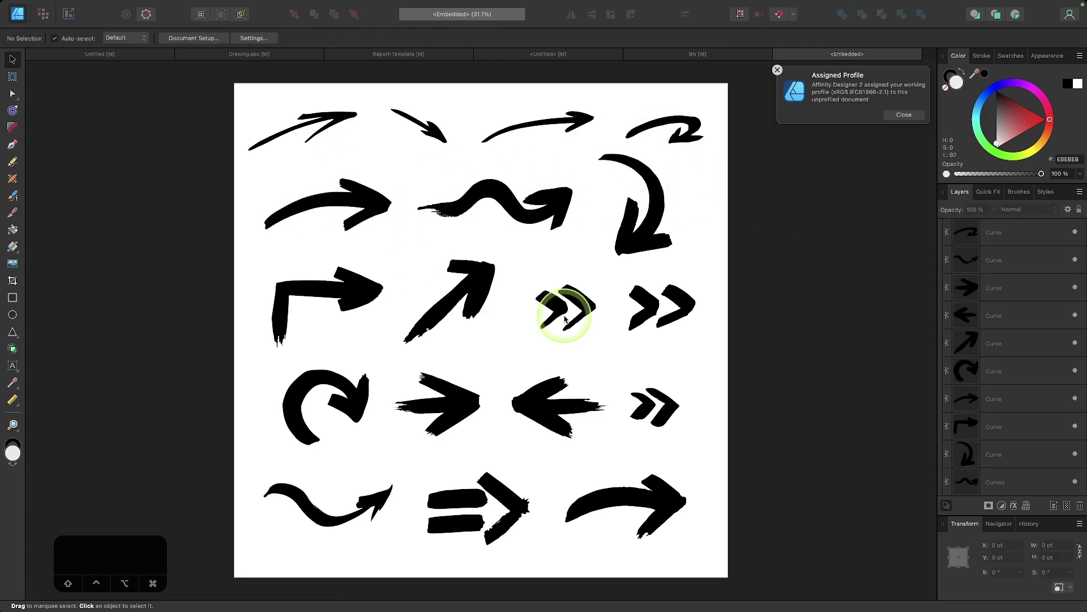
Select all the arrows in the embedded document and paste a copy of them into Drawing.eps.
left_click_drag(776, 538, 205, 96)
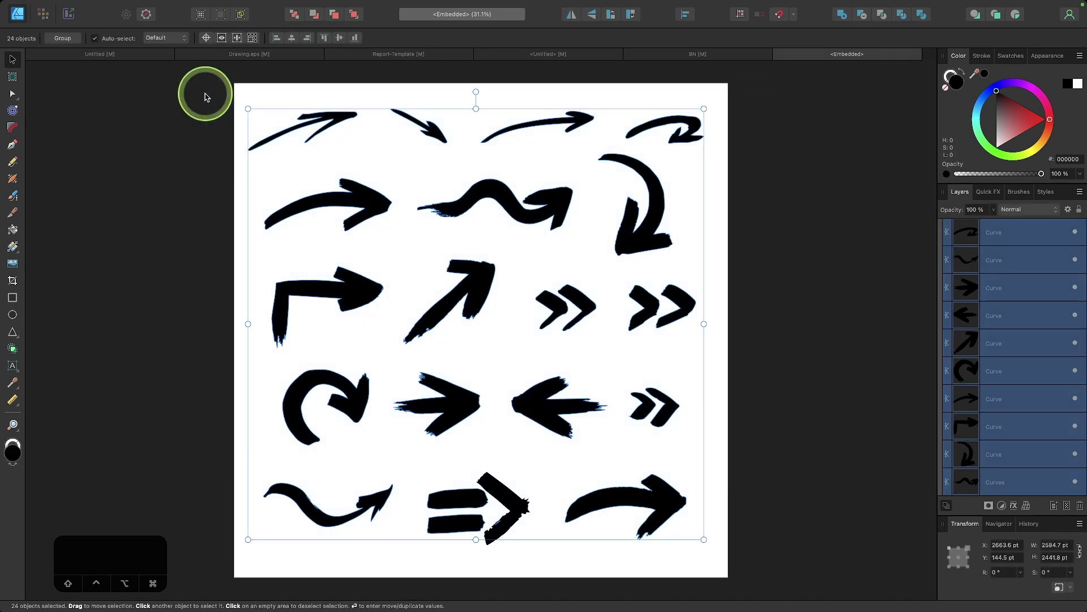
left_click_drag(755, 553, 117, 83)
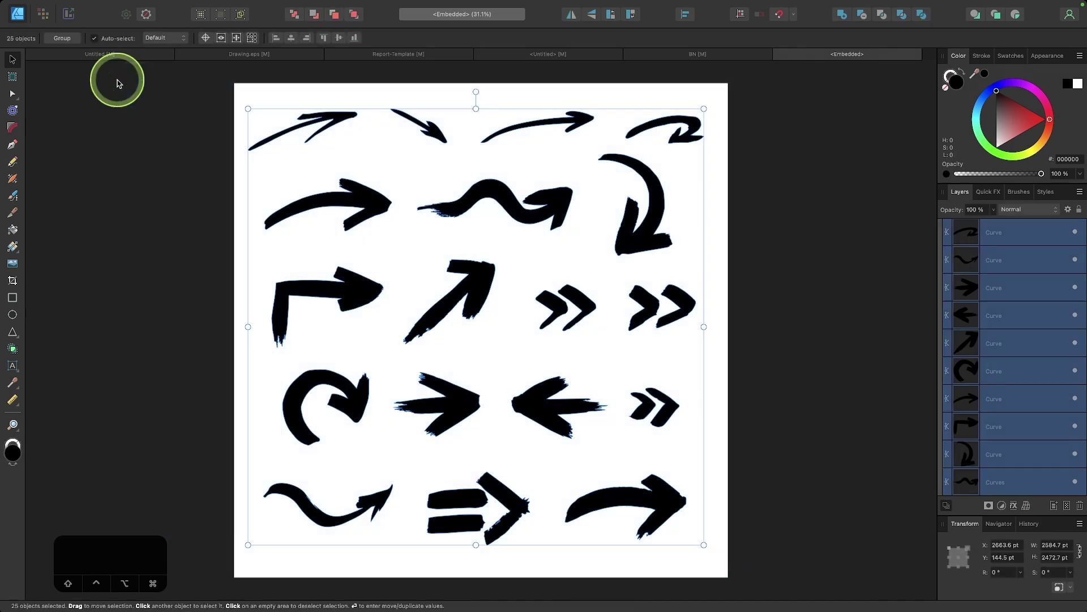
left_click_drag(481, 239, 480, 239)
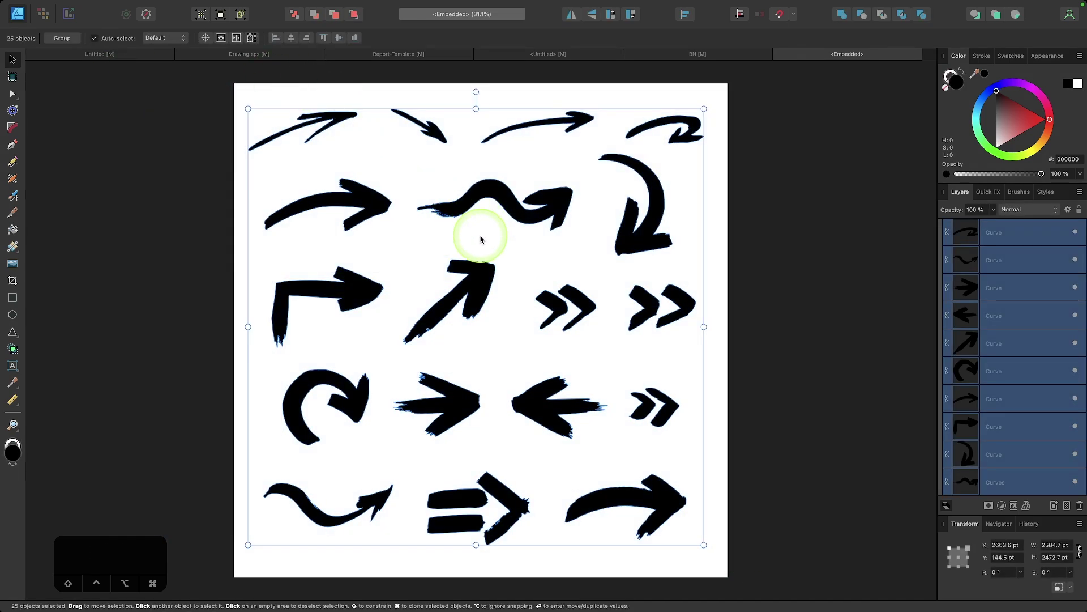
left_click(99, 53)
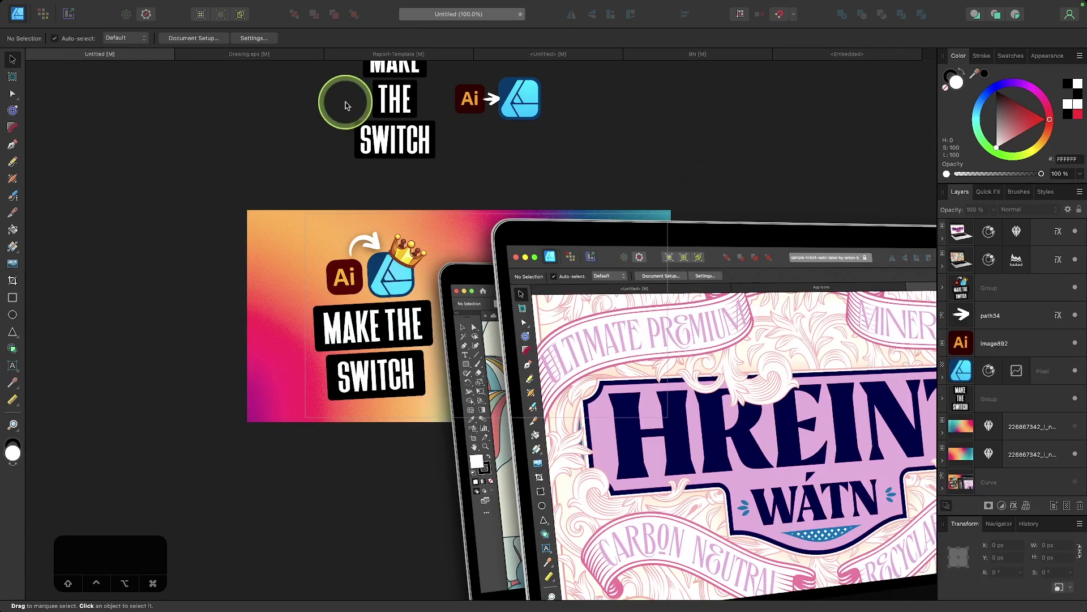
left_click(261, 52)
left_click(396, 206)
key("super+0")
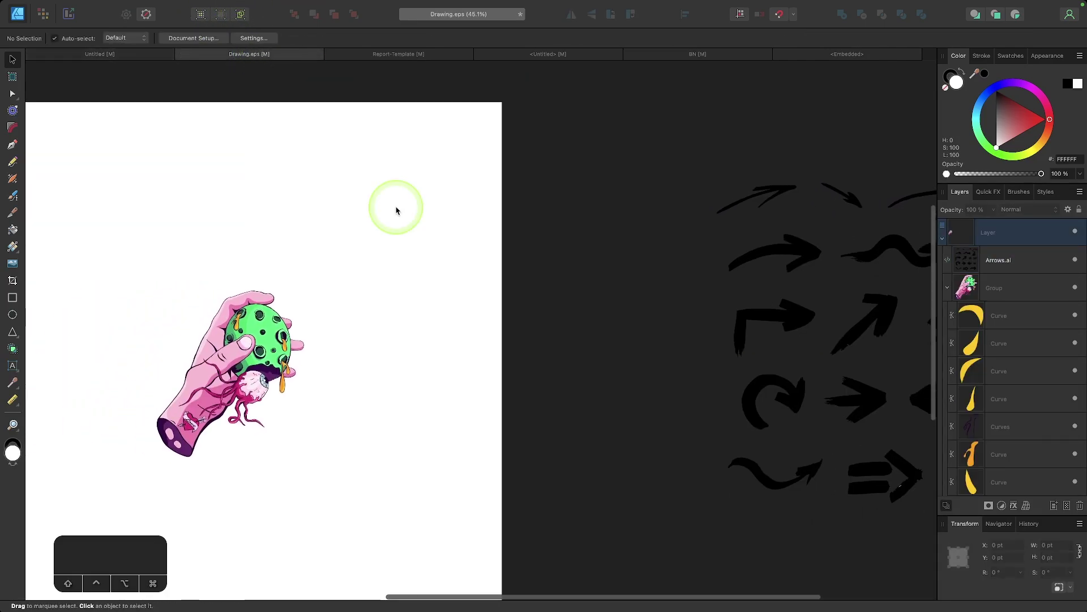
key("super+v")
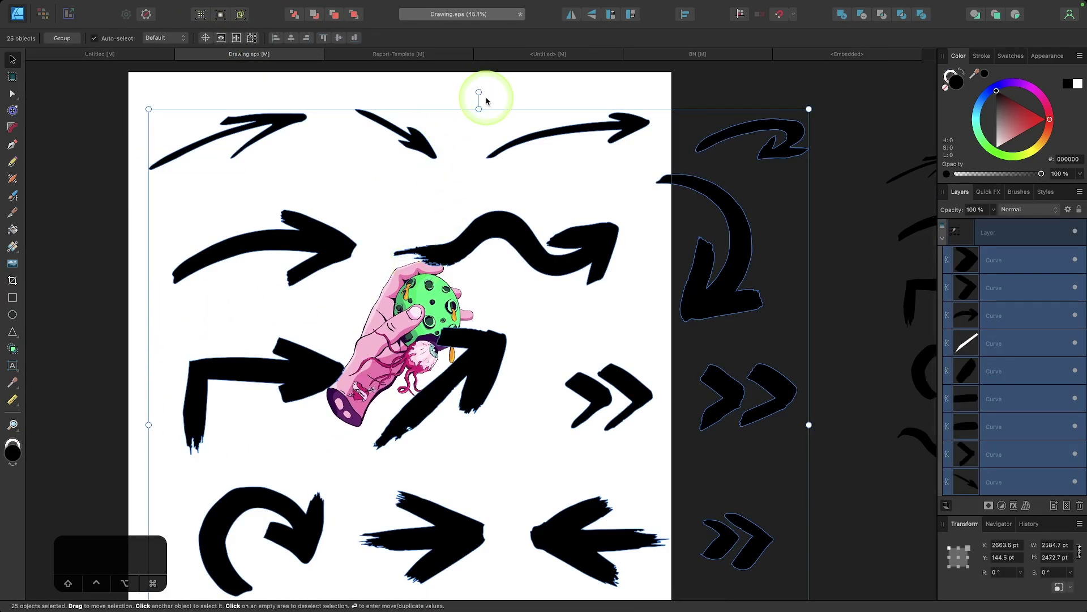
Shrink the pasted arrows to about 573 by 548 pt beside the hand drawing and fill them with red FF0000.
left_click_drag(479, 107, 558, 290)
left_click_drag(529, 351, 611, 153)
scroll(599, 292, "right", 3)
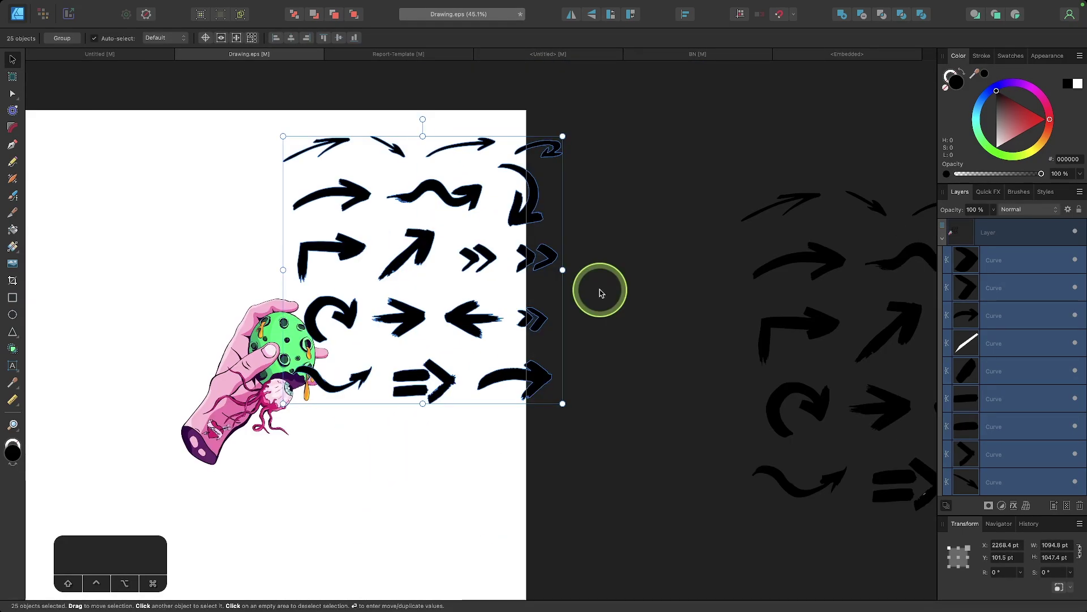
left_click_drag(565, 268, 514, 261)
left_click_drag(1011, 135, 1048, 119)
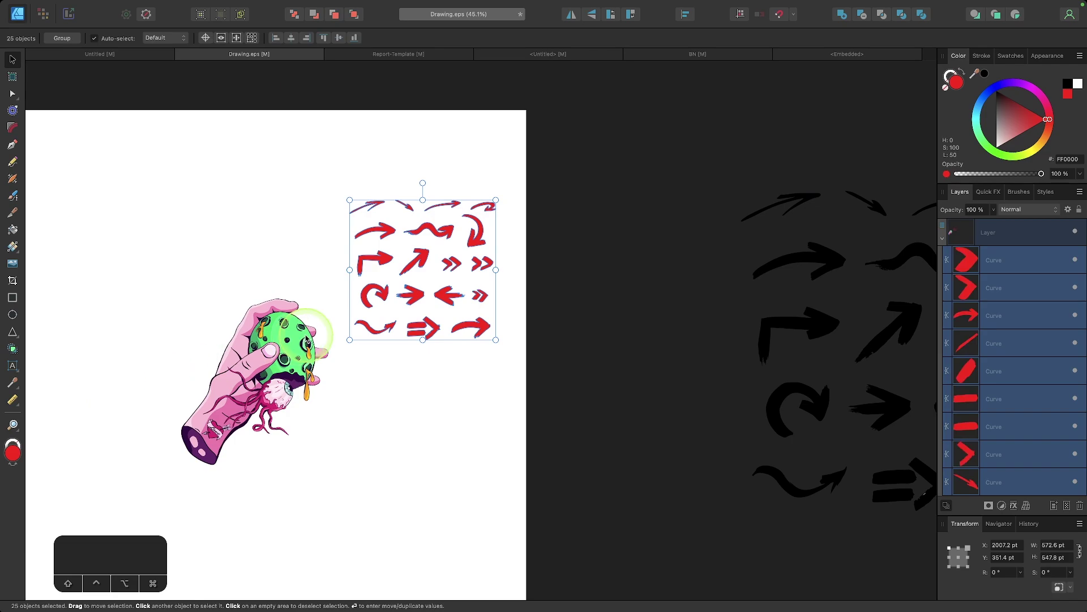
Delete the embedded Arrows.ai object from the pasteboard, keeping the red arrows.
scroll(306, 338, "right", 3)
scroll(546, 336, "right", 3)
left_click(665, 331)
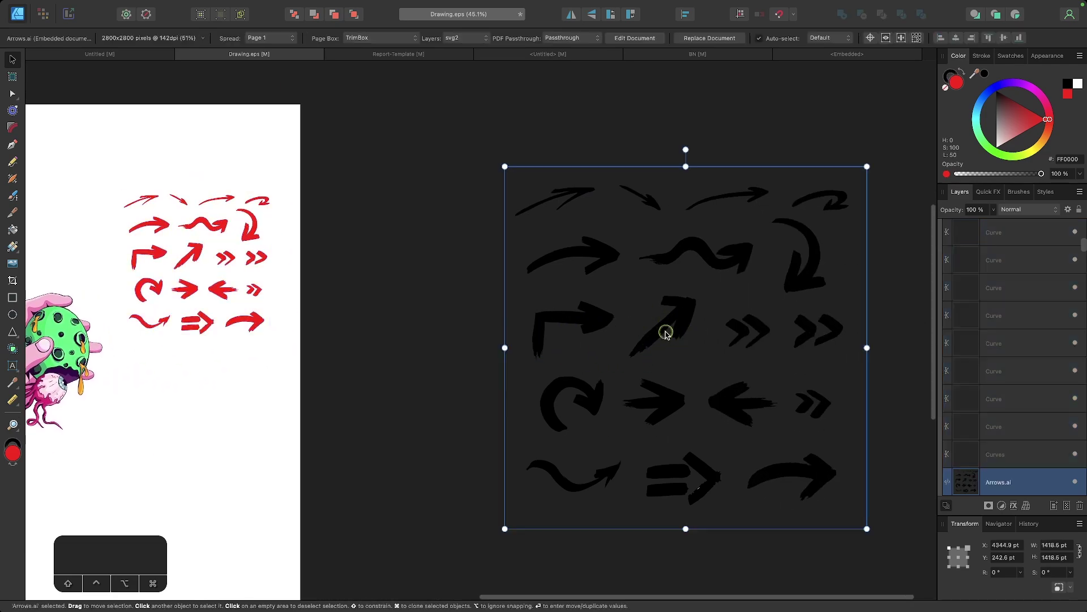
left_click_drag(664, 330, 564, 262)
key("BackSpace")
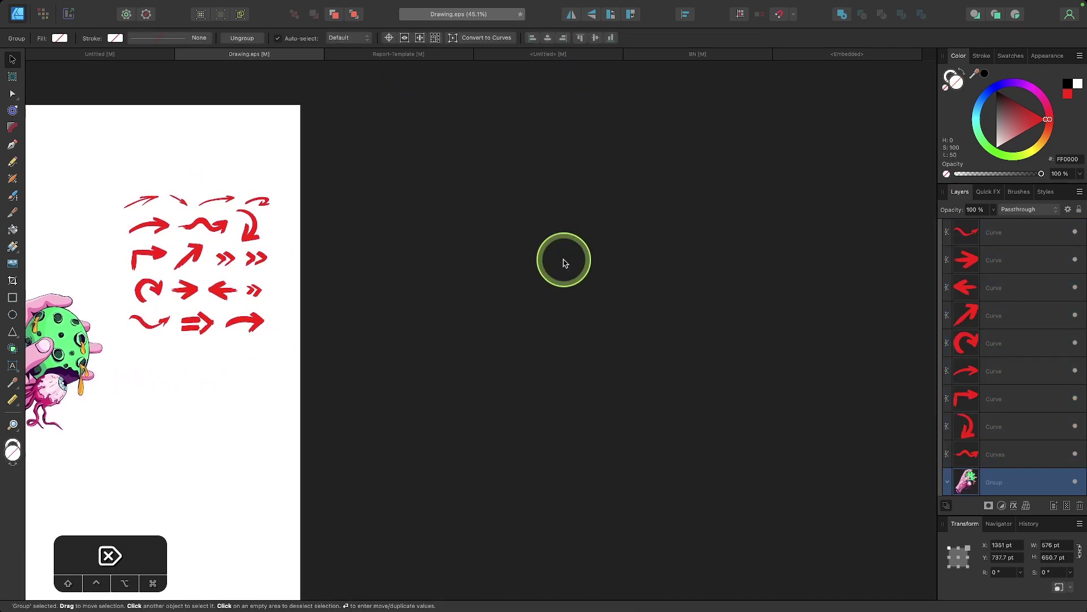
scroll(564, 262, "left", 5)
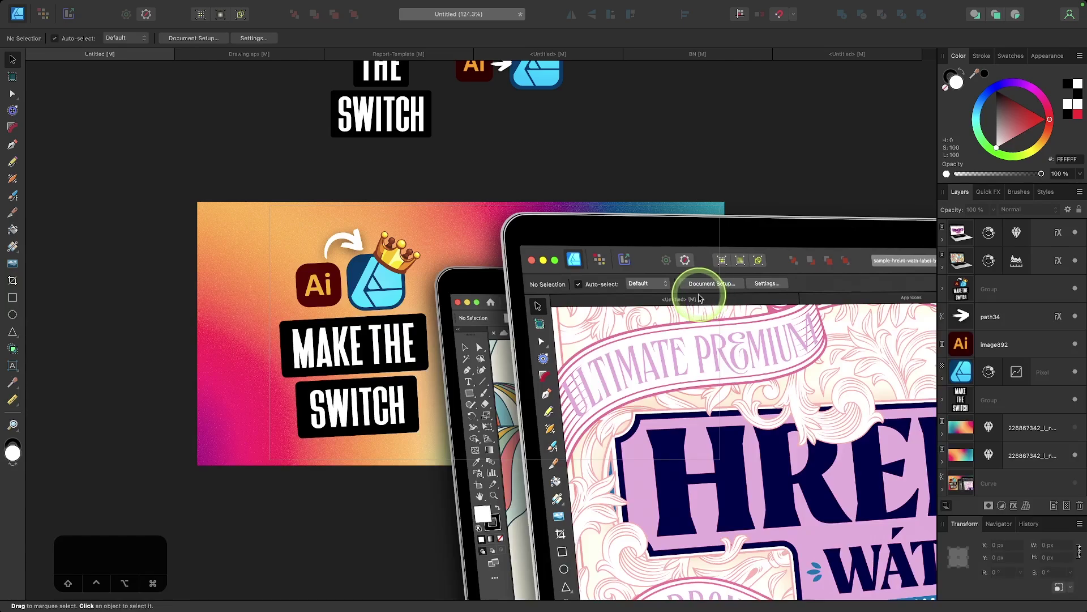
In the banner document, select the logo icons, laptop mockups, title group and background one by one to examine their layers.
left_click(368, 297)
left_click(541, 269)
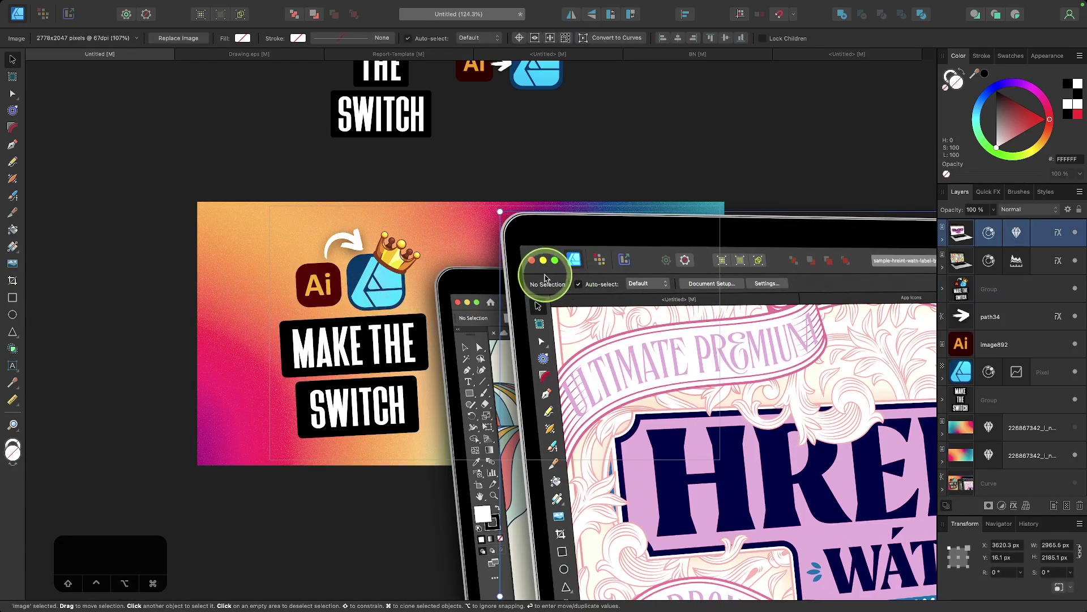
left_click(445, 299)
left_click(363, 90)
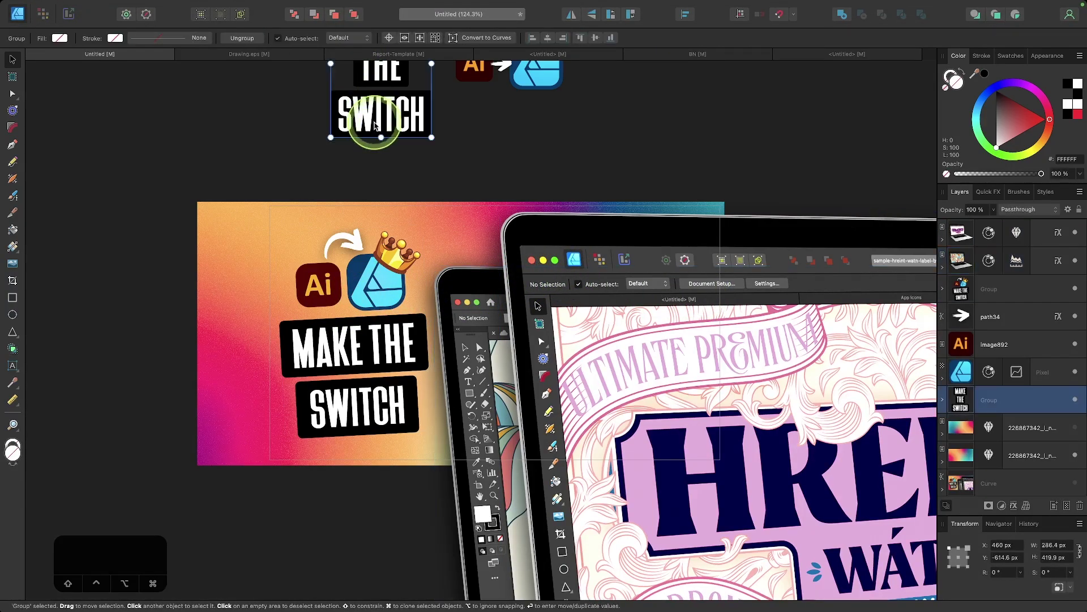
left_click(294, 225)
left_click(508, 285)
left_click(616, 291)
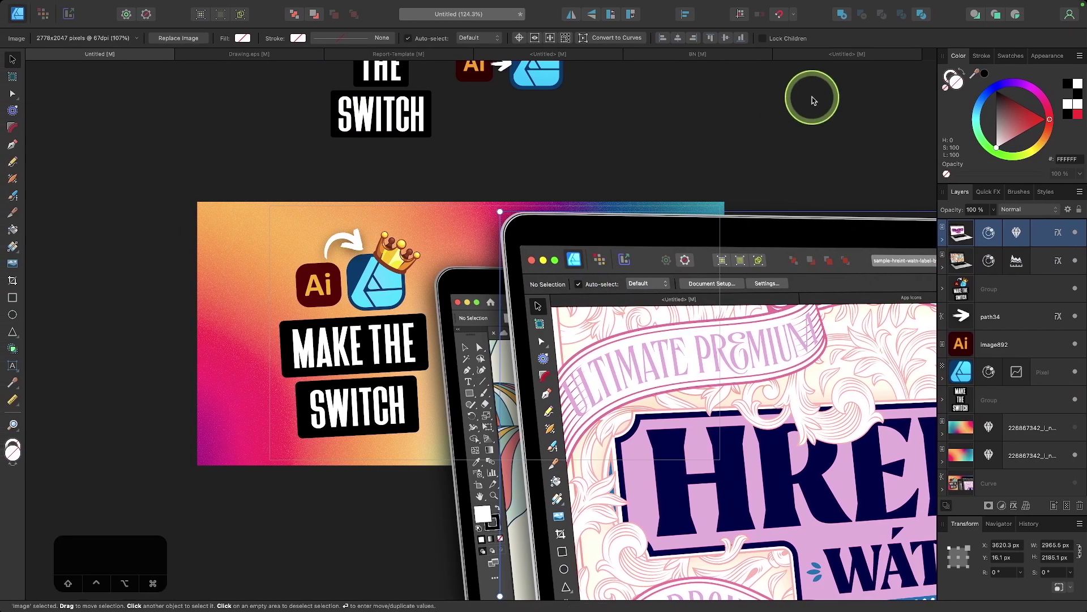
Switch to the blank untitled document and draw a rectangle about 261 by 168 px in its upper-left area.
left_click(847, 54)
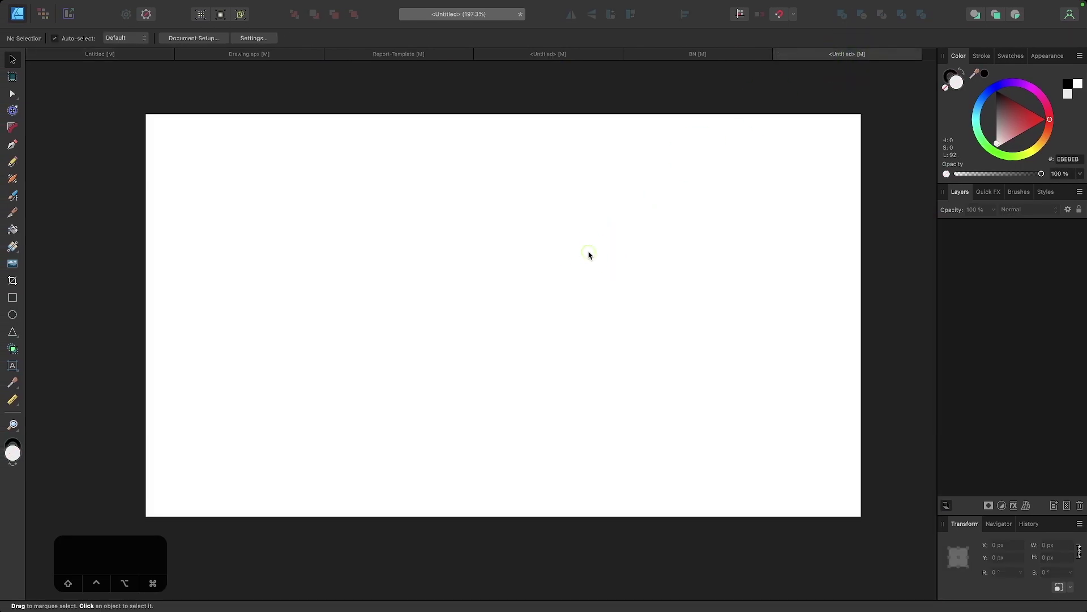
left_click(18, 298)
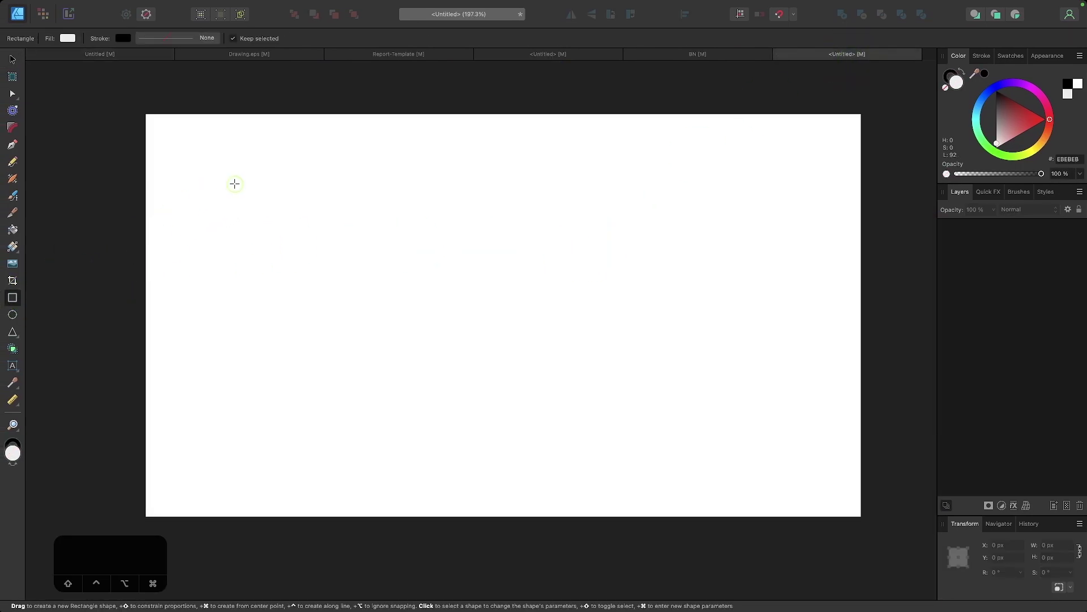
left_click_drag(235, 184, 380, 278)
left_click(988, 236)
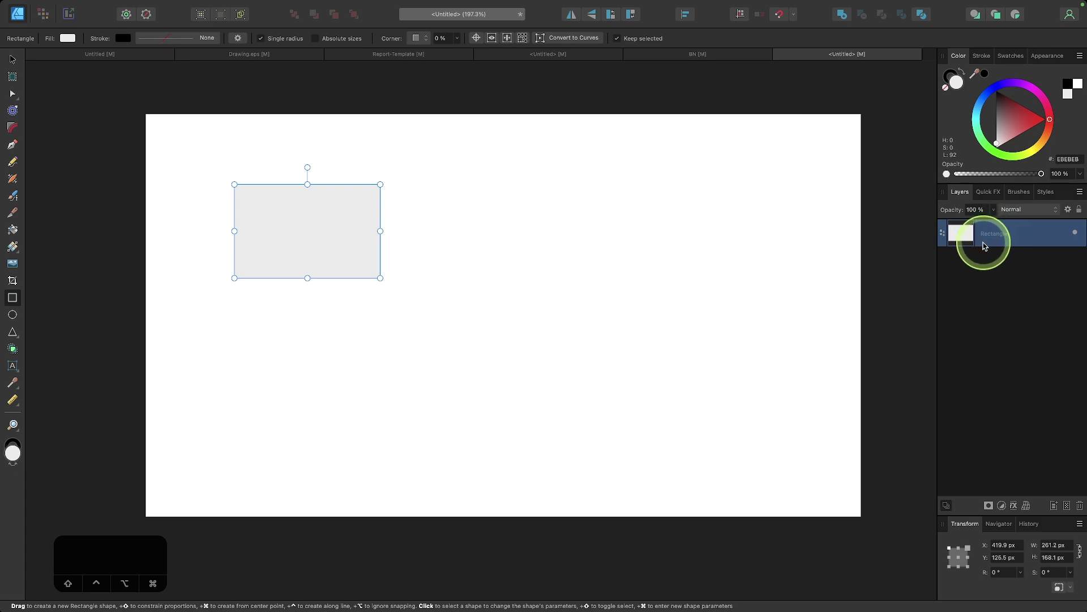
Draw a circle about 297 px in diameter overlapping the rectangle's lower-right corner.
left_click(12, 315)
left_click_drag(333, 222, 498, 387)
left_click(970, 241)
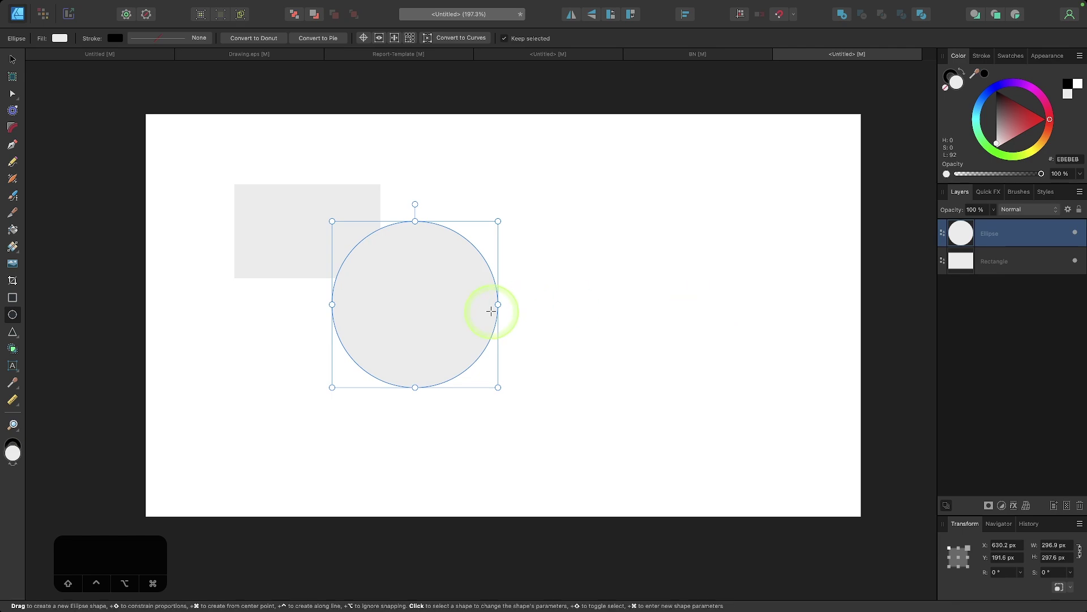
Draw a triangle about 368 by 244 px overlapping the circle's lower-right part, and clear the selection.
left_click(12, 332)
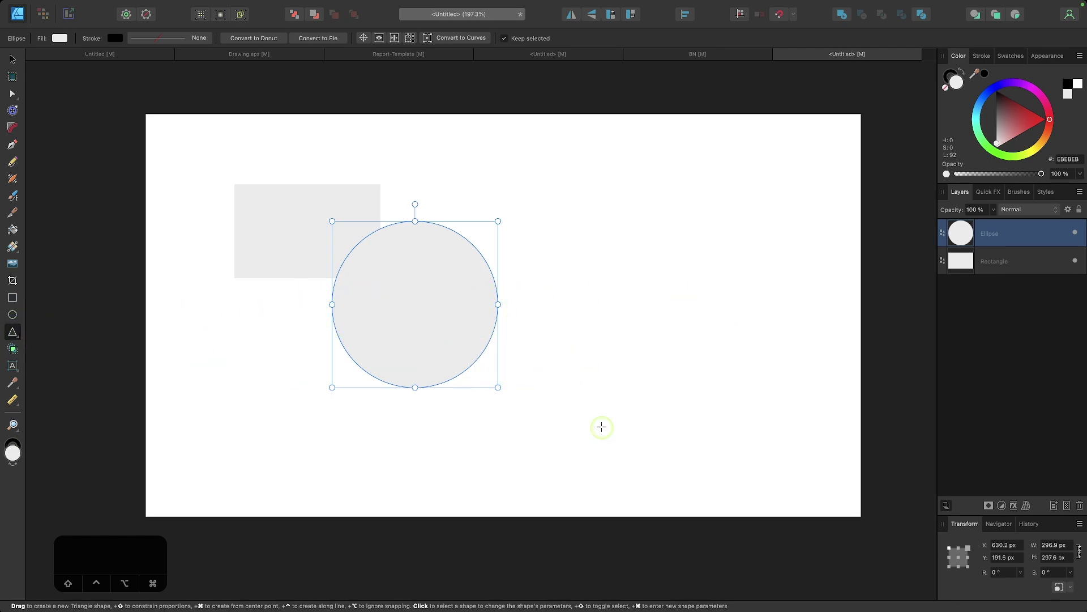
left_click_drag(601, 427, 395, 290)
left_click(12, 59)
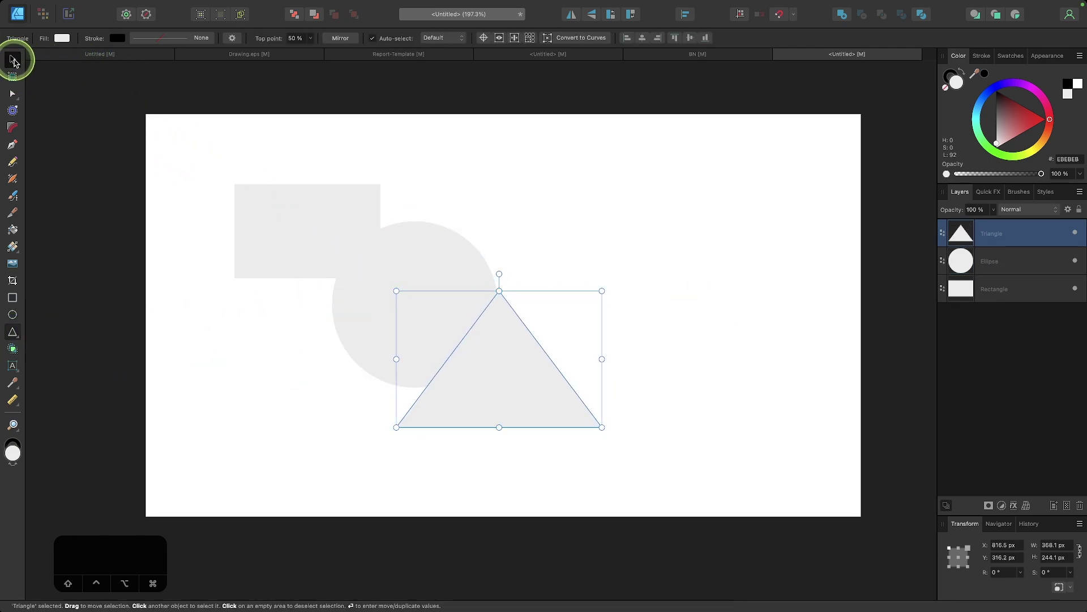
left_click(501, 188)
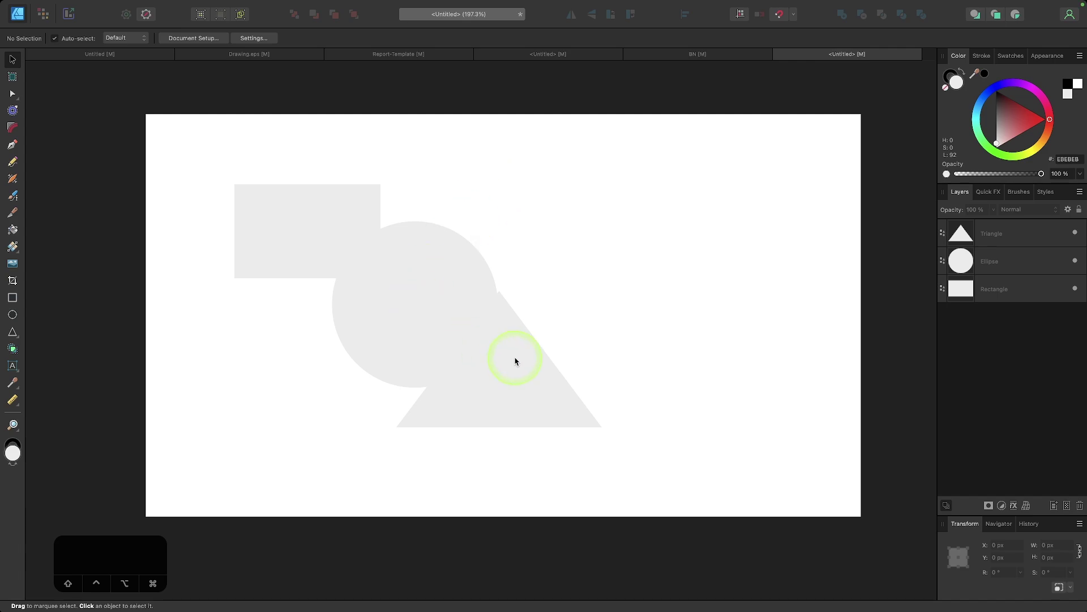
Select the triangle and the circle together and group them.
left_click(493, 418)
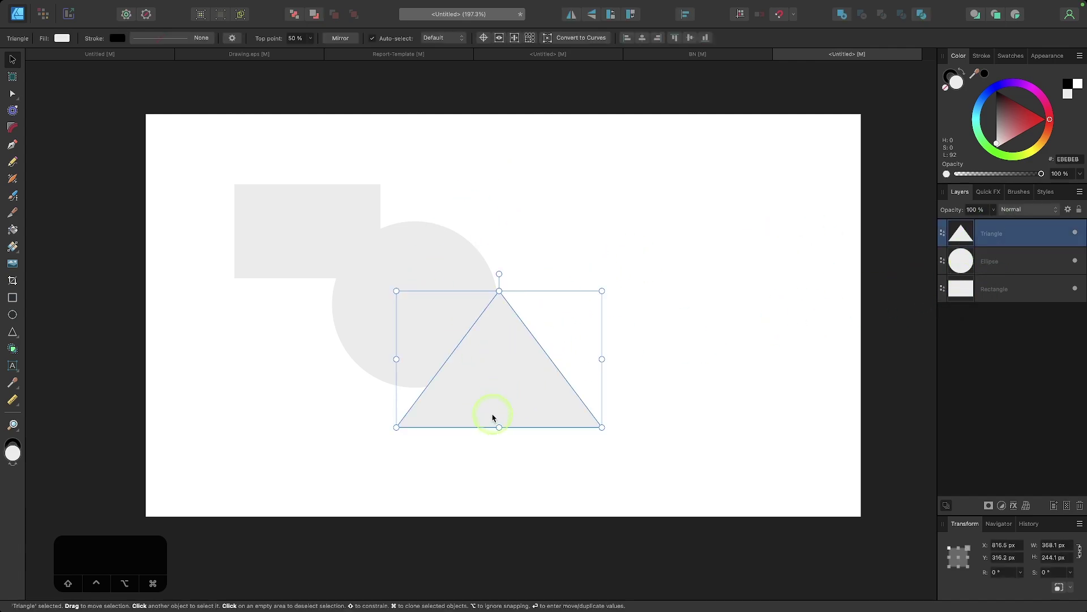
left_click(354, 307, "shift")
left_click(194, 7)
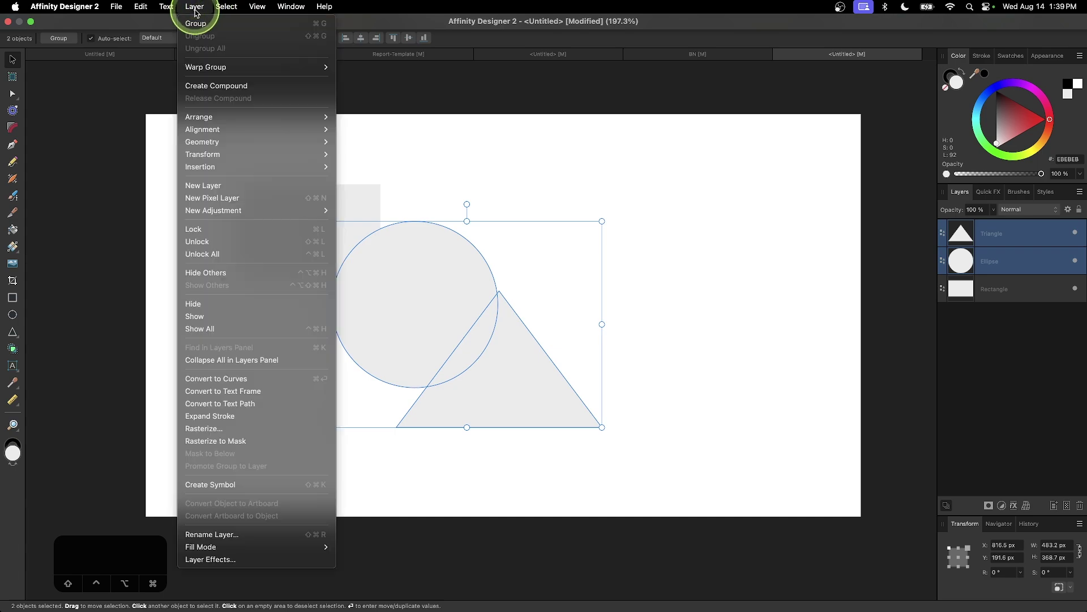
left_click(206, 24)
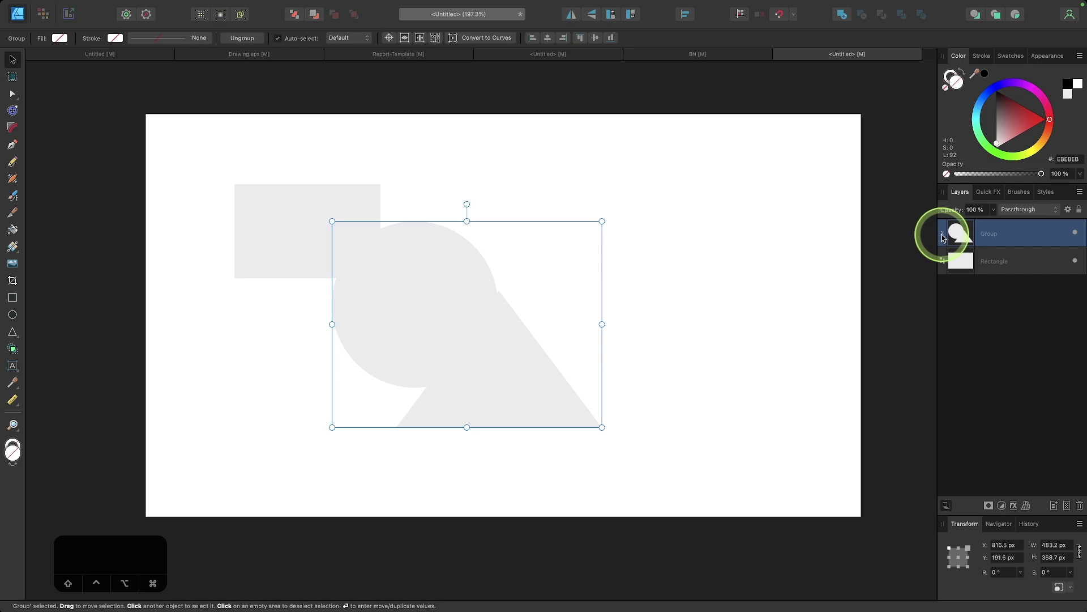
Expand the new group's layer and select the triangle and ellipse inside it to examine the nesting.
left_click(943, 237)
left_click(966, 260)
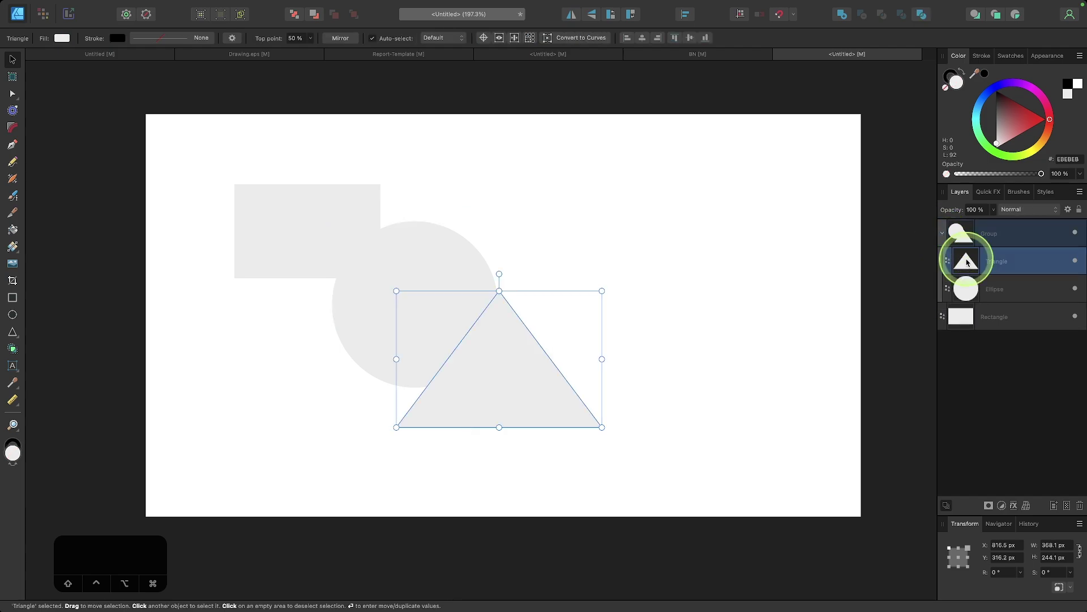
left_click(972, 289)
left_click(958, 250)
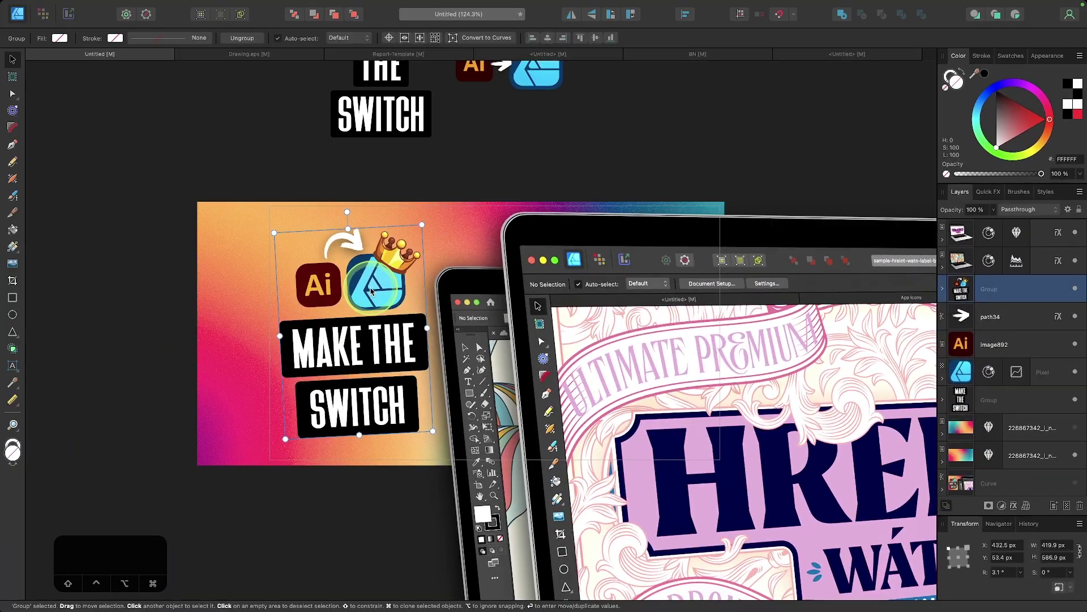
In the banner document, expand the MAKE THE SWITCH group and select its nested logo group, Affinity icon and curved arrow path20.
left_click(347, 271)
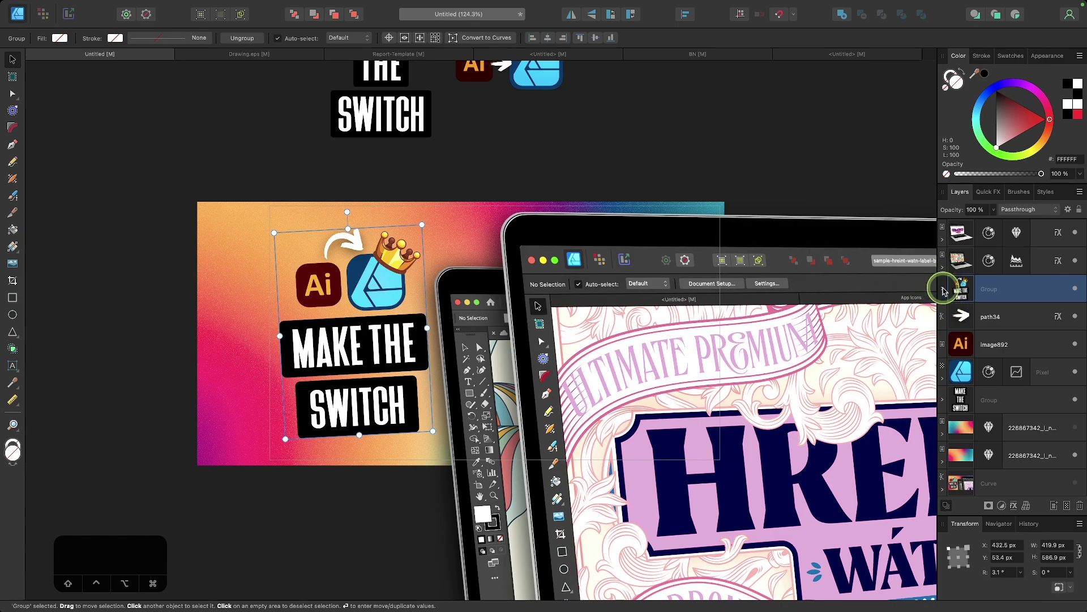
left_click(943, 290)
left_click(948, 372)
left_click(979, 375)
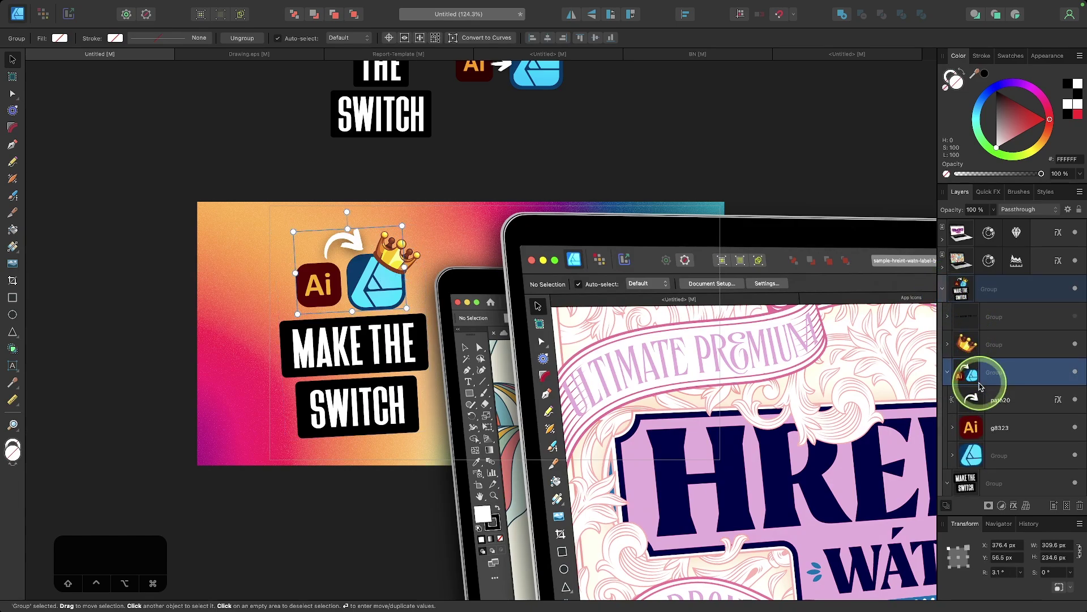
scroll(986, 396, "down", 3)
left_click(990, 378)
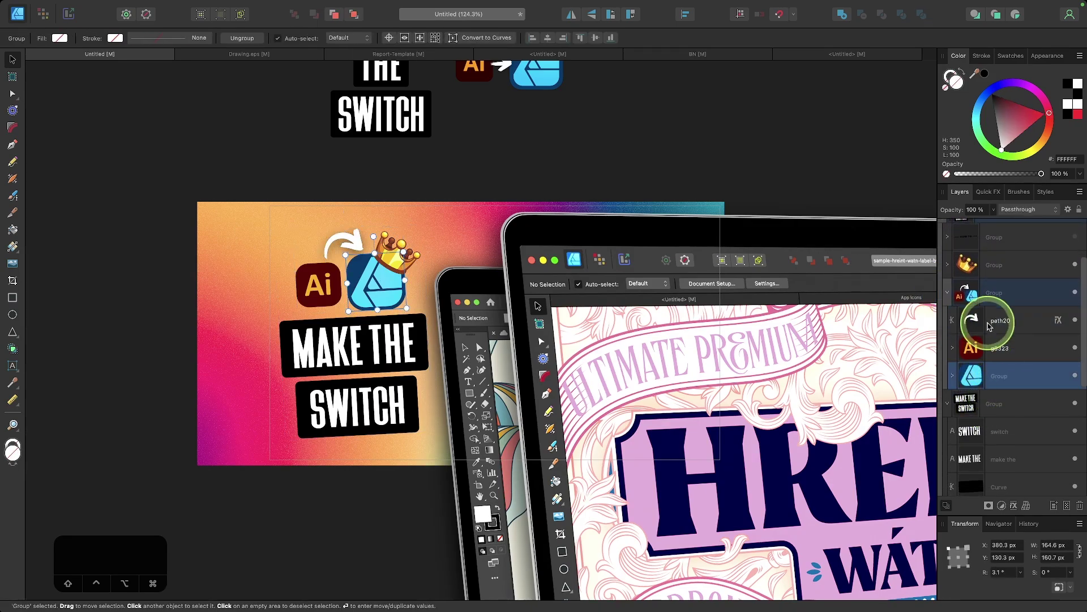
left_click(988, 326)
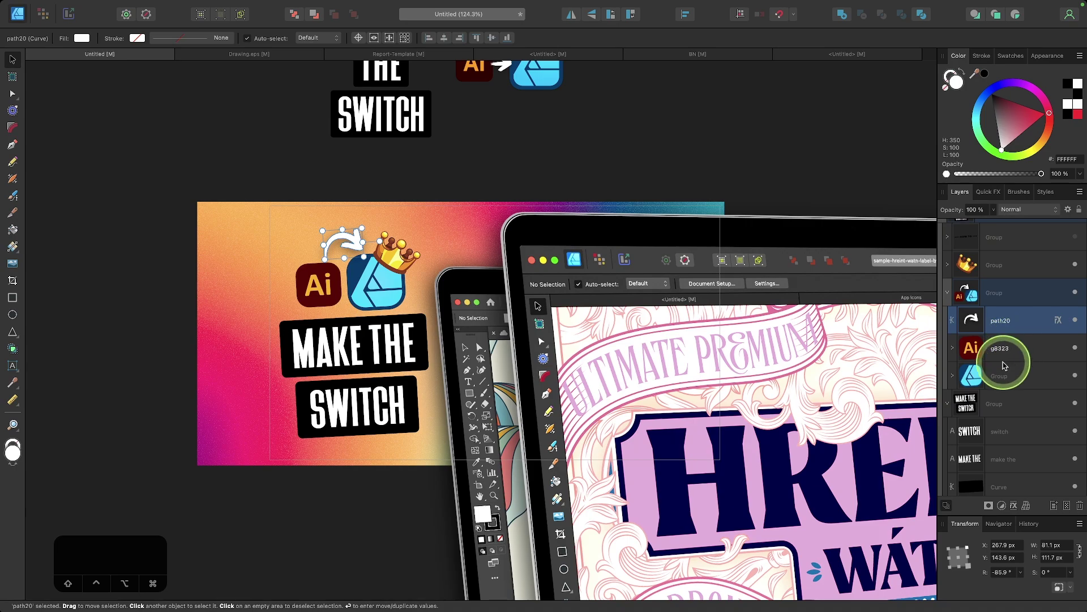
Collapse the banner's title group in the layer list and clear the selection.
scroll(1001, 362, "up", 2)
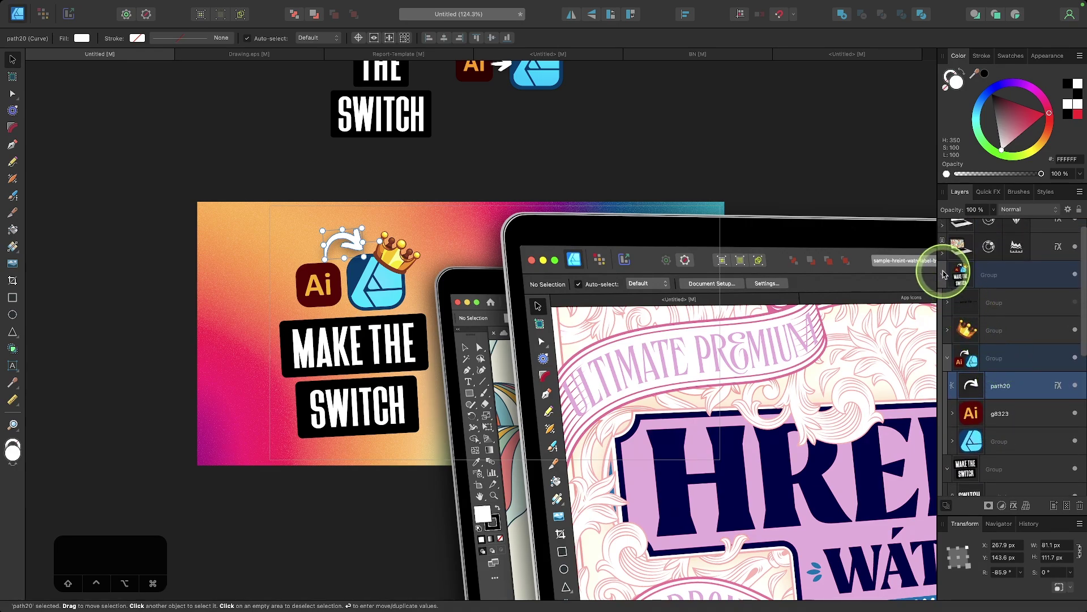
left_click(943, 277)
scroll(566, 421, "up", 1)
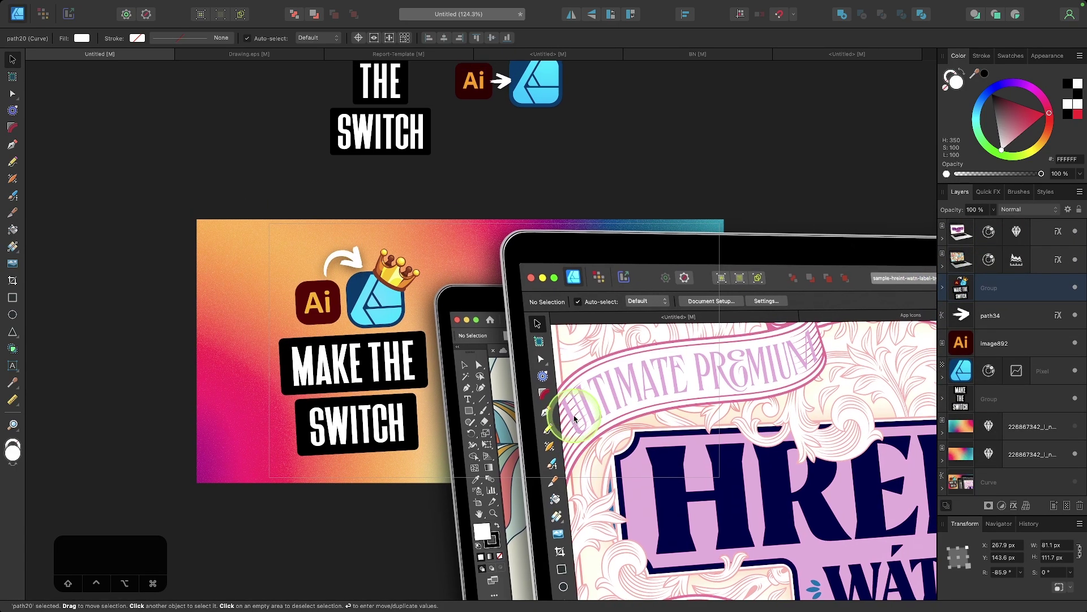
left_click(607, 177)
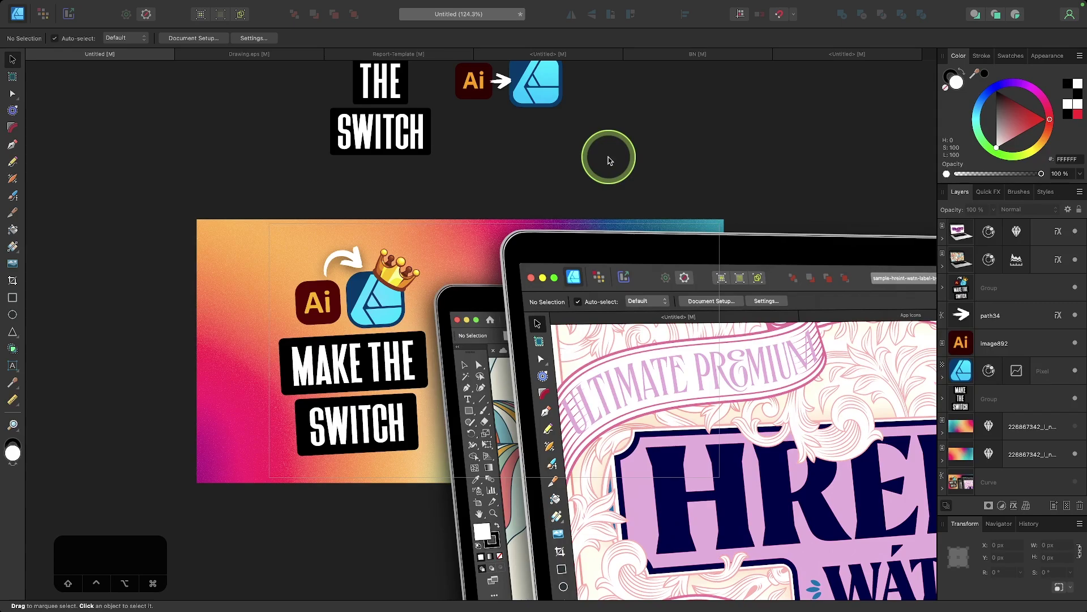
scroll(608, 160, "right", 2)
scroll(608, 160, "down", 1)
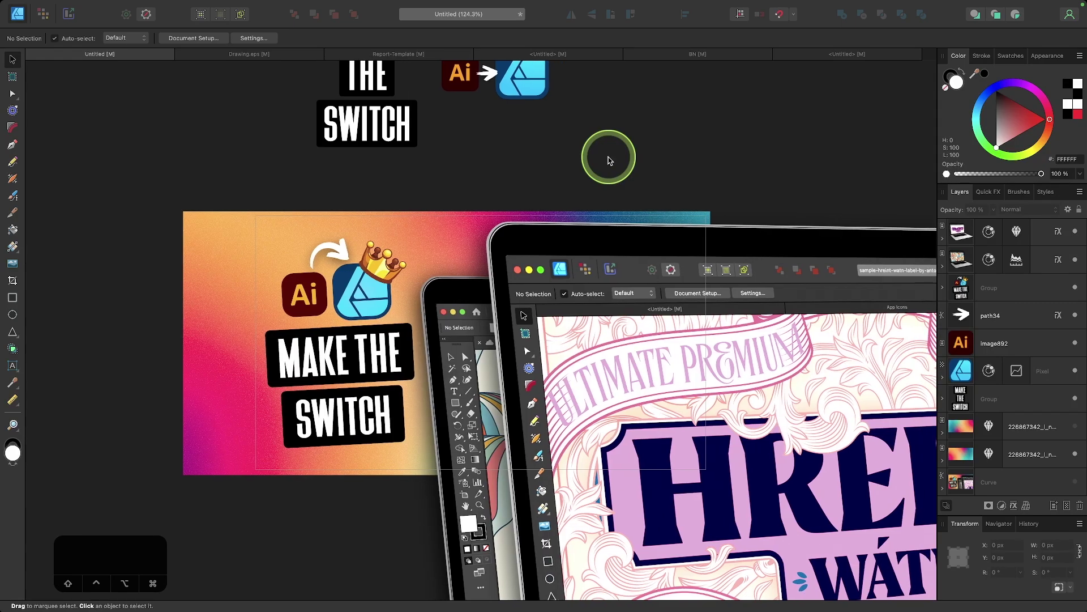
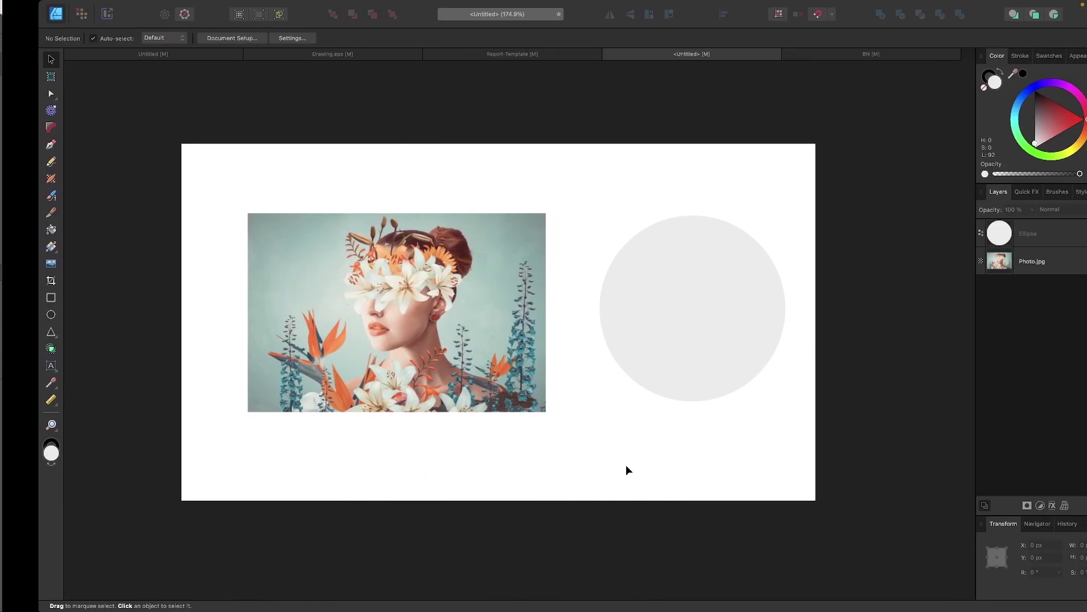
In the photo document, move the circle over the portrait and clip Photo.jpg inside the Ellipse layer.
left_click_drag(689, 272, 394, 277)
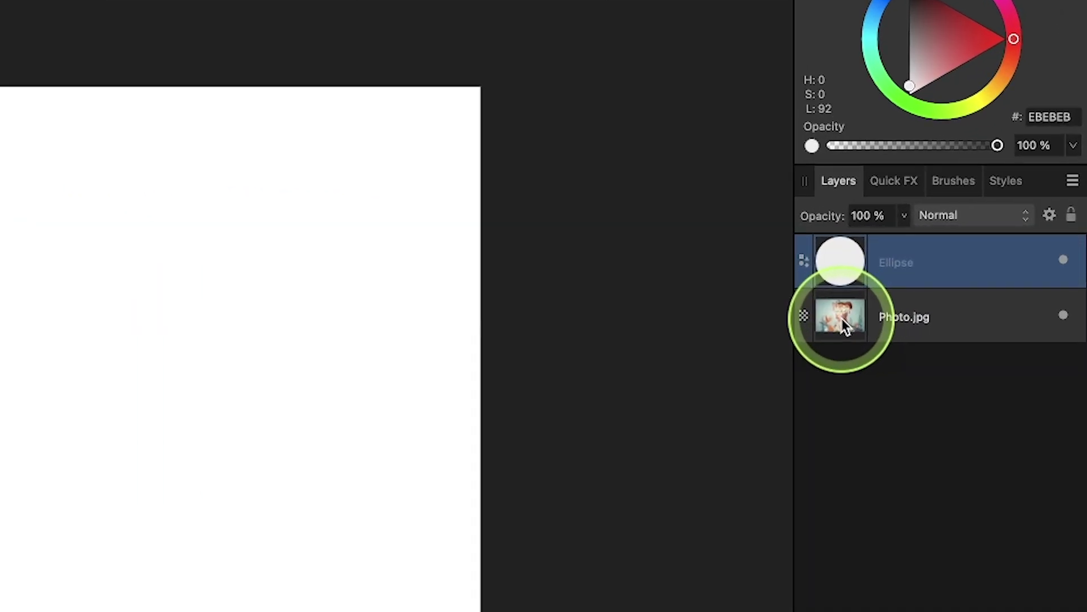
left_click(834, 325)
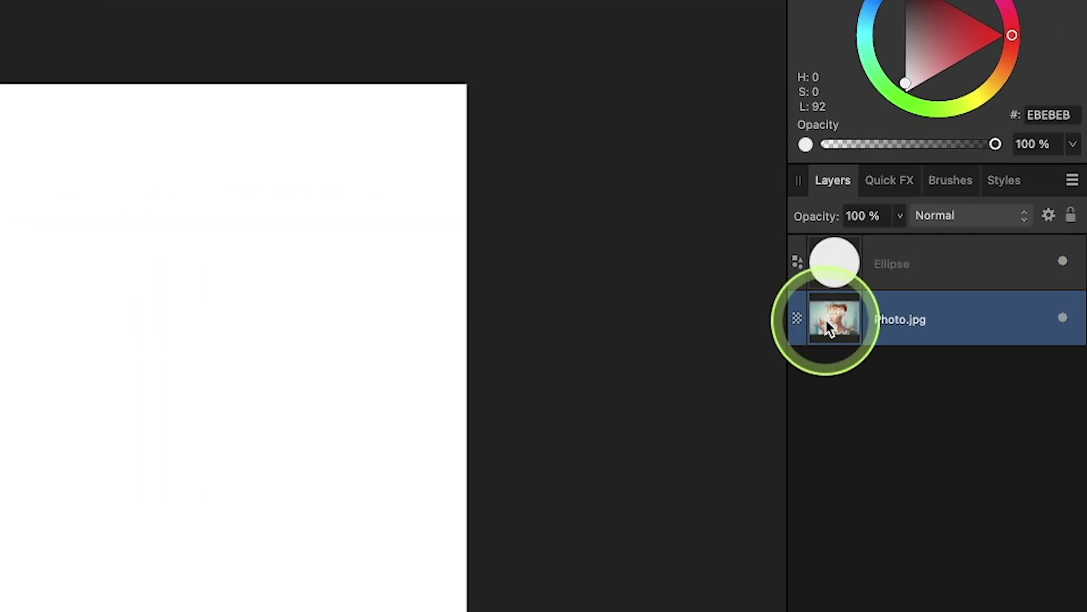
left_click_drag(828, 327, 855, 262)
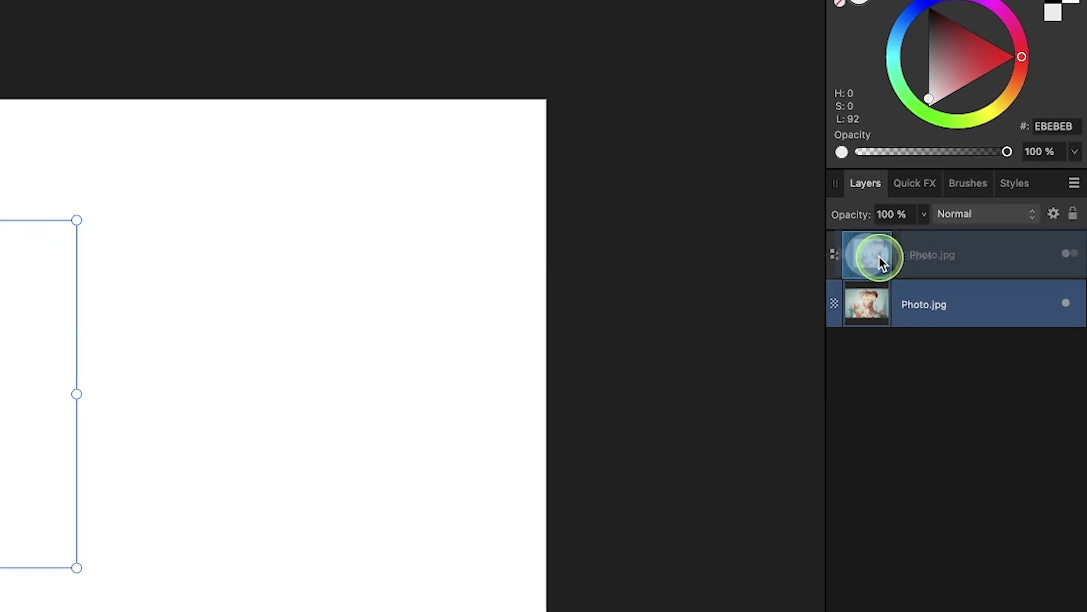
left_click_drag(882, 261, 881, 261)
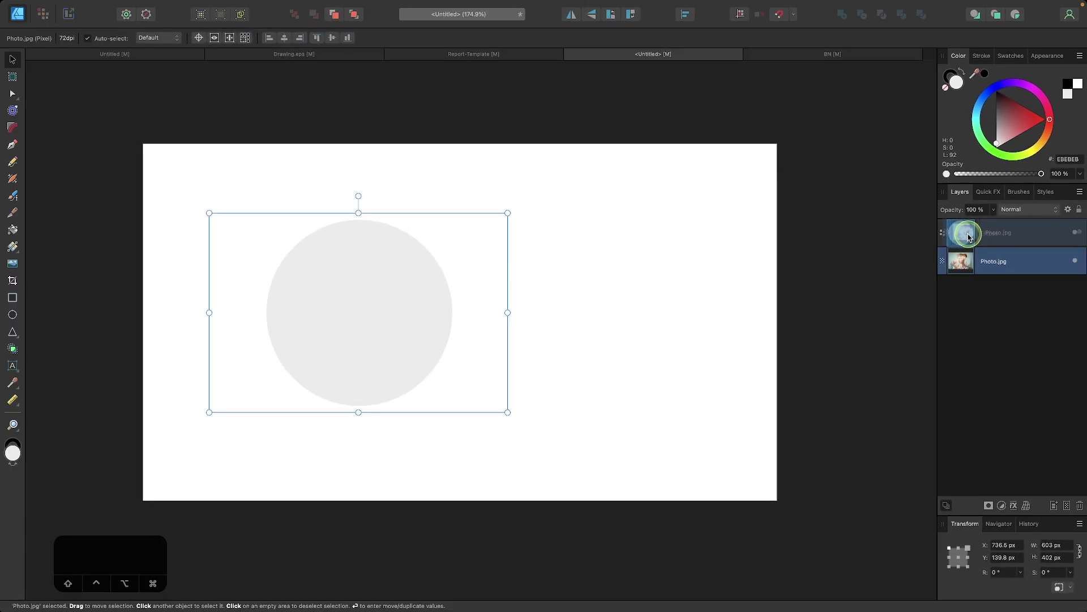
left_click_drag(968, 236, 1019, 236)
left_click(640, 254)
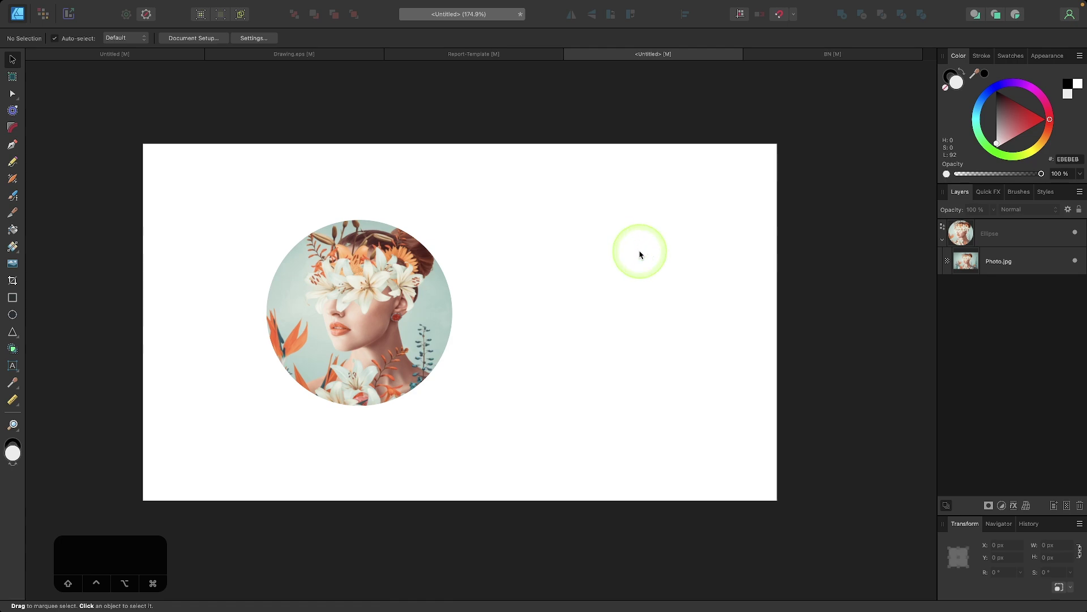
Select the clipped ellipse, collapse and expand its layer, and examine the nested Photo.jpg.
left_click(419, 326)
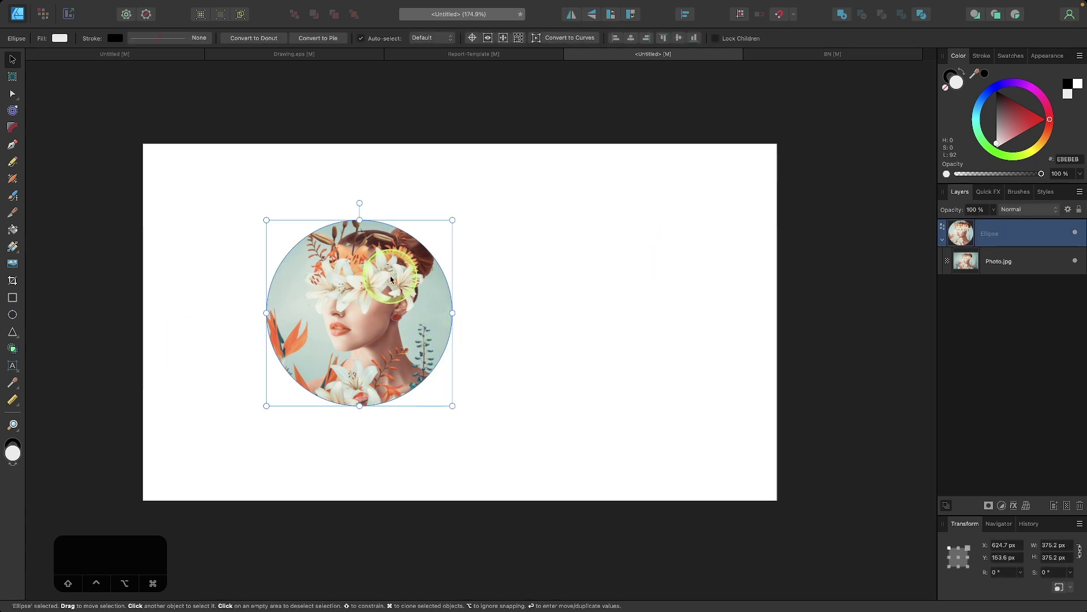
left_click(947, 291)
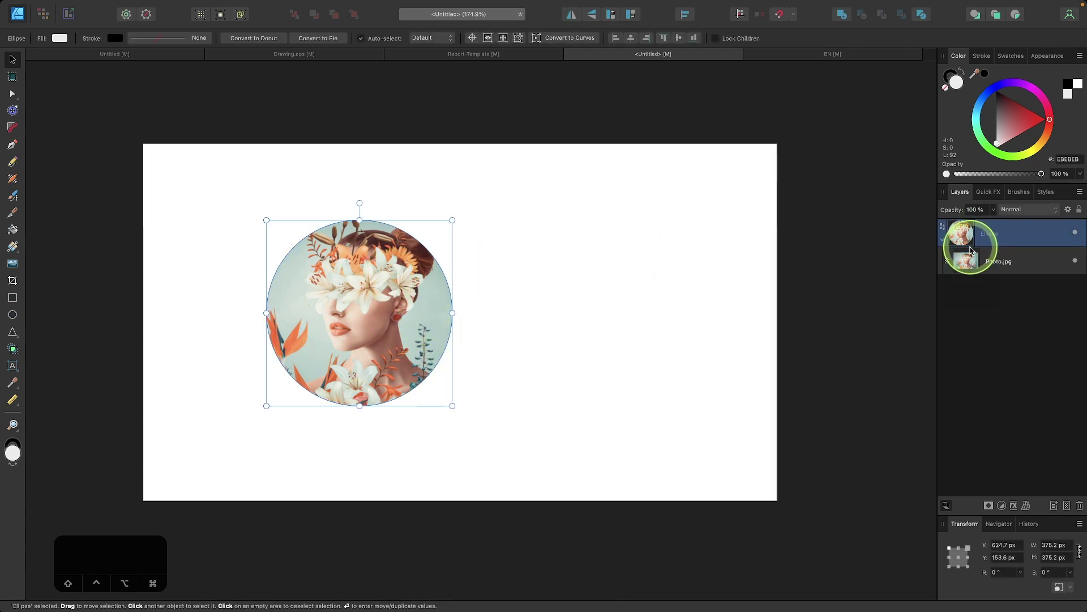
left_click(943, 240)
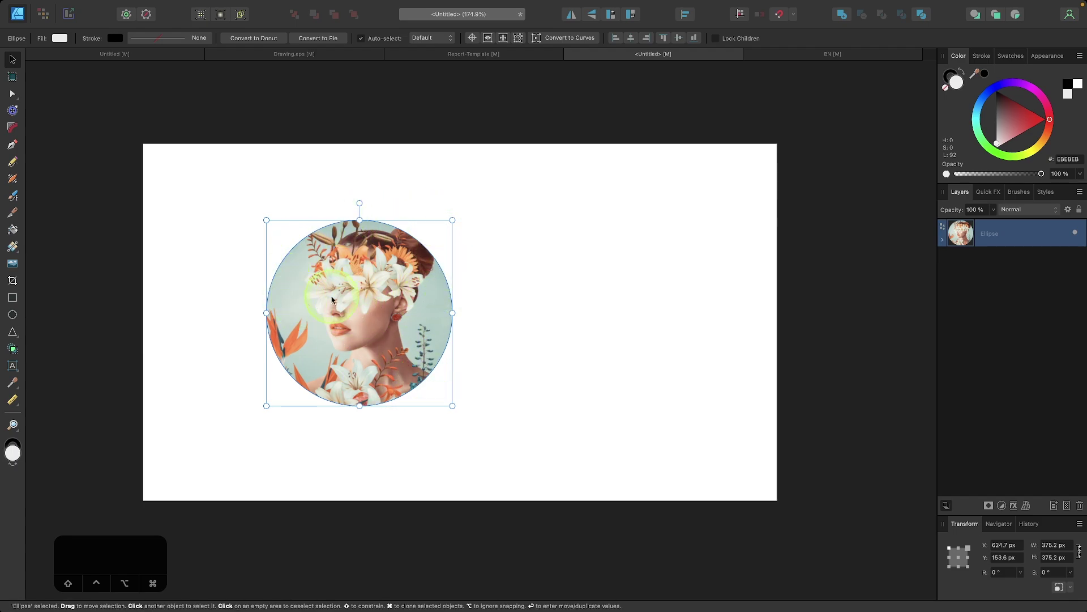
left_click(943, 244)
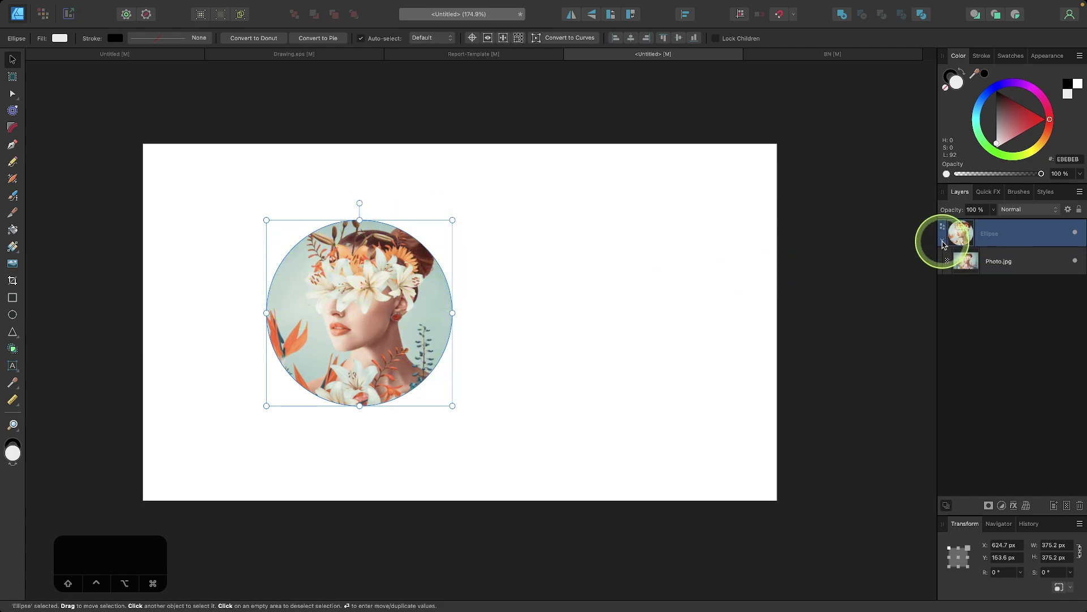
left_click(973, 260)
left_click(987, 241)
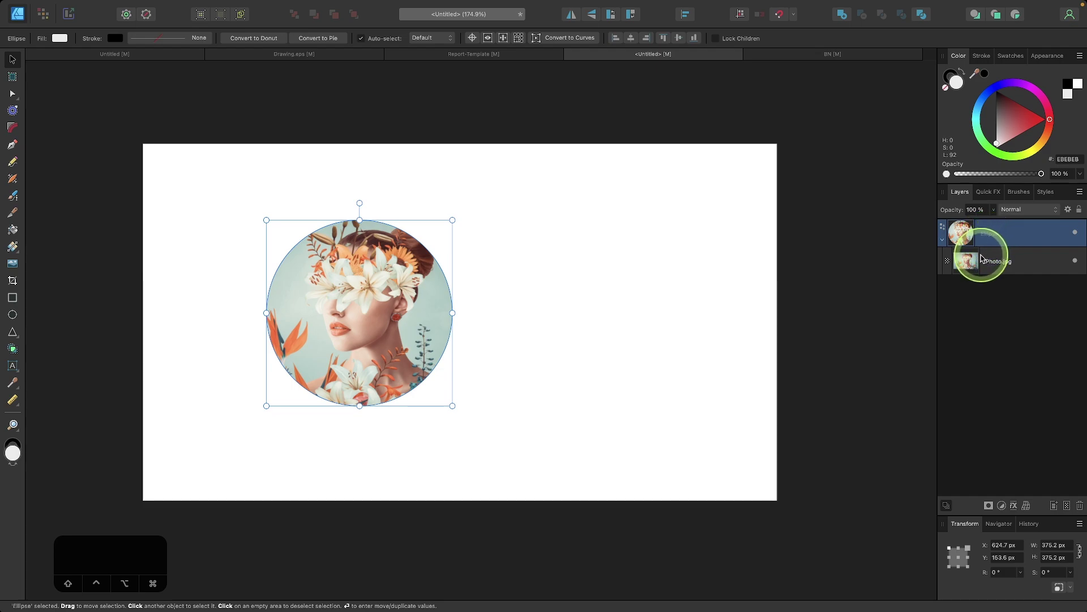
Enlarge the clipped Photo.jpg proportionally to about 781 by 521 px and reposition it lower within the circle.
left_click(983, 257)
left_click_drag(504, 296, 502, 294)
left_click_drag(356, 212, 357, 182)
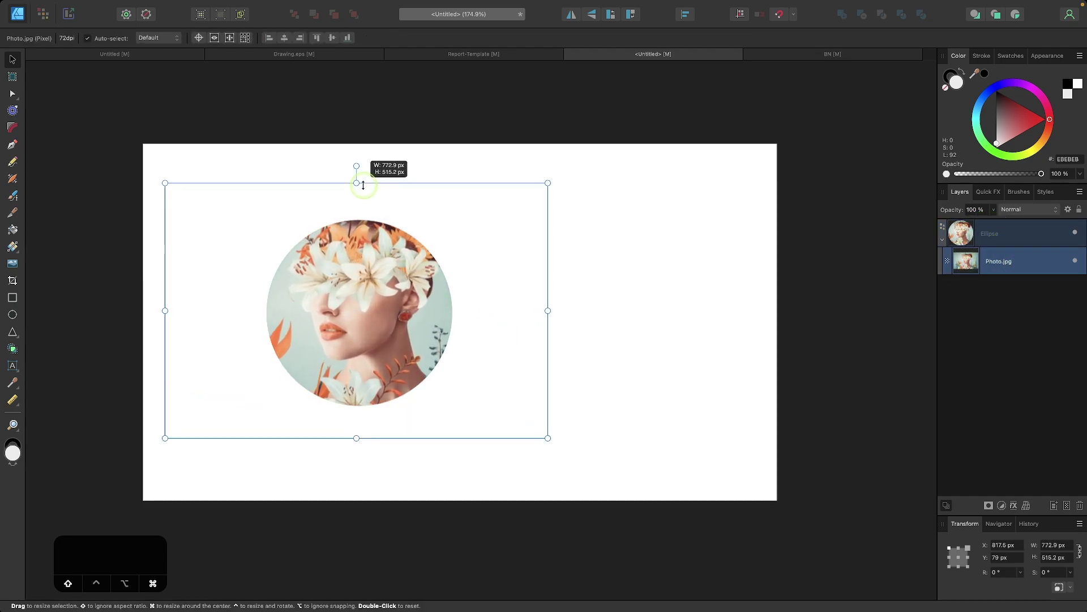
left_click_drag(486, 216, 493, 242)
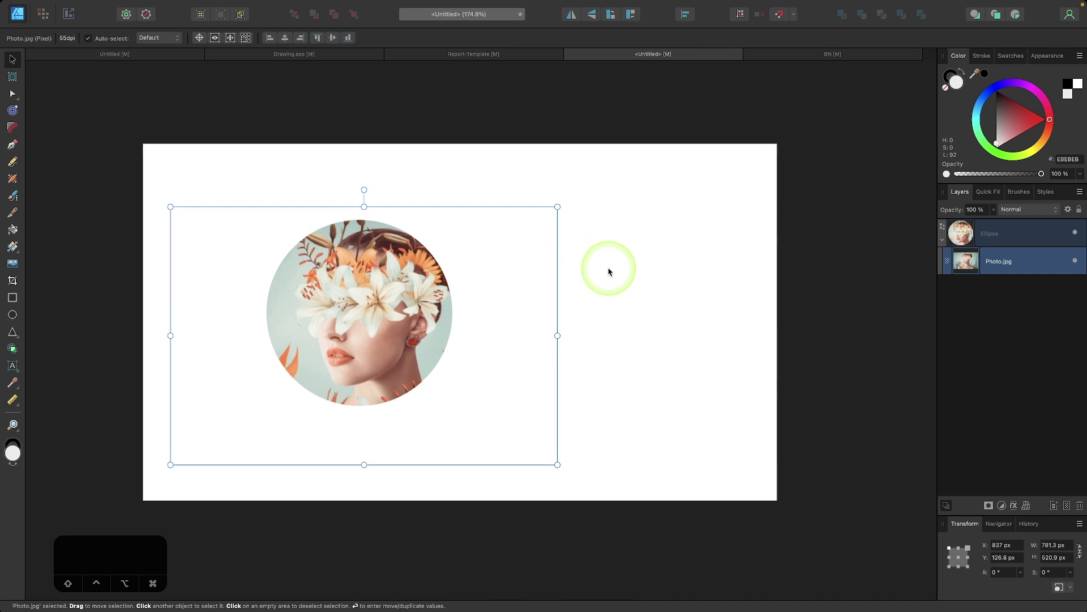
left_click(642, 277)
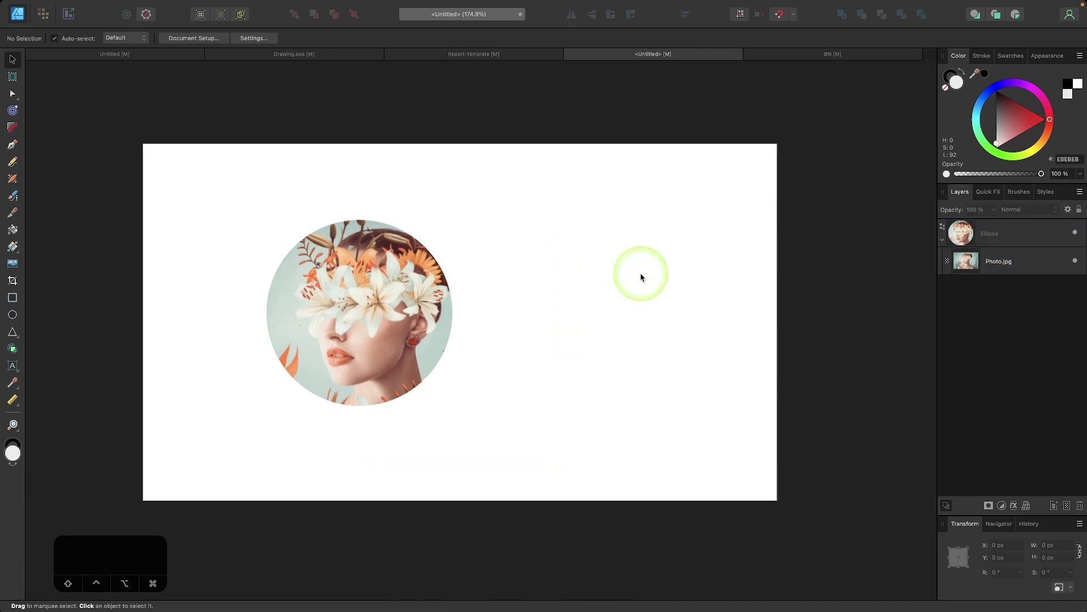
Release the clipping by moving Photo.jpg out of the Ellipse to its own layer below, and clear the selection.
left_click(963, 263)
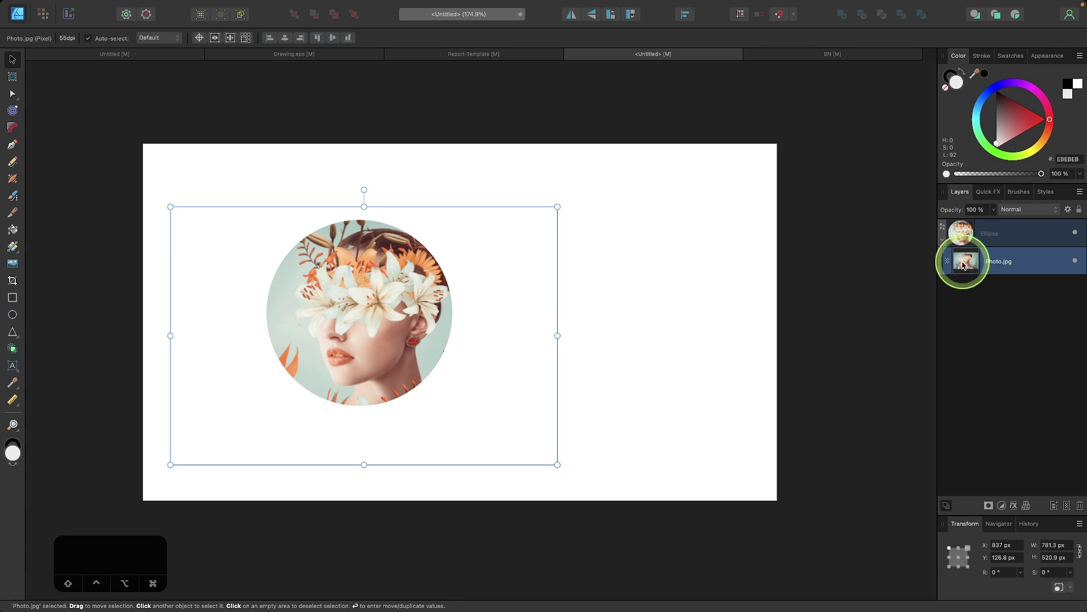
left_click_drag(966, 270, 981, 317)
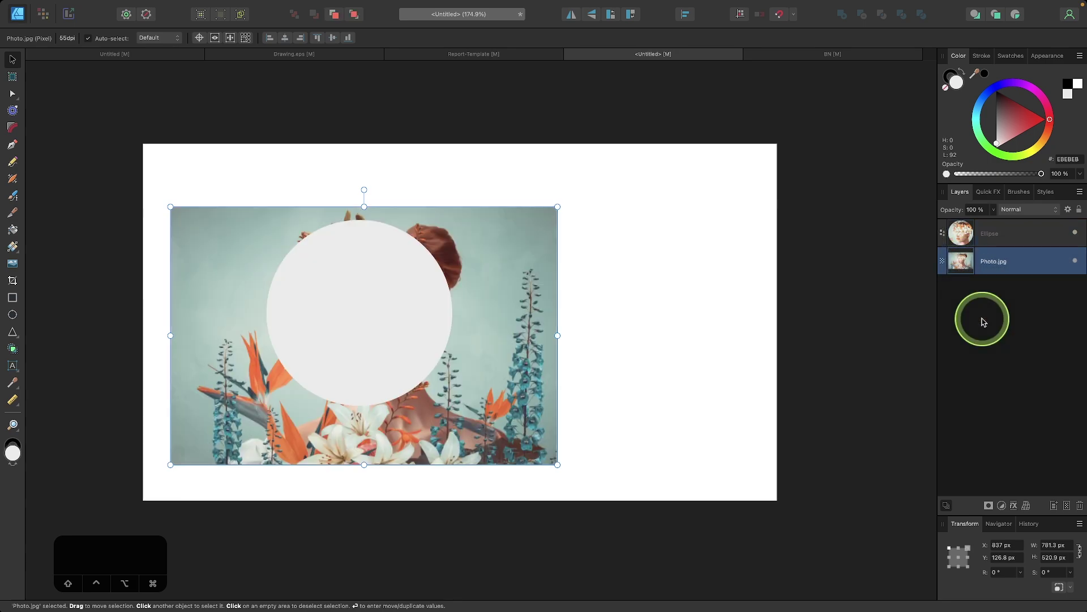
left_click(980, 318)
left_click(548, 357)
left_click(607, 314)
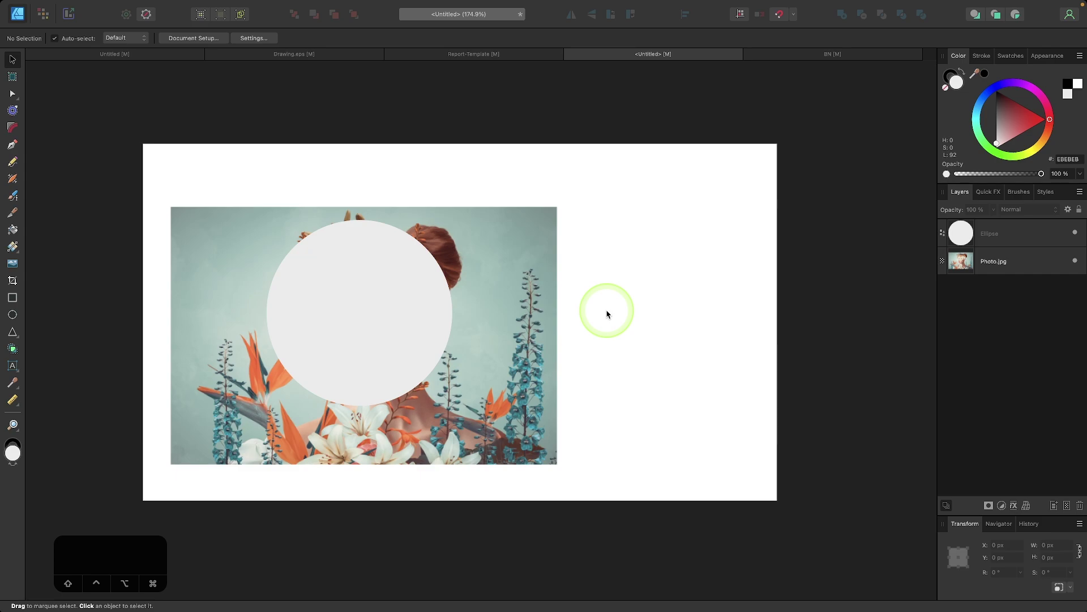
Switch to Adobe Illustrator, release the clipping mask on the circular portrait, and clear the selection.
key("ctrl+Left")
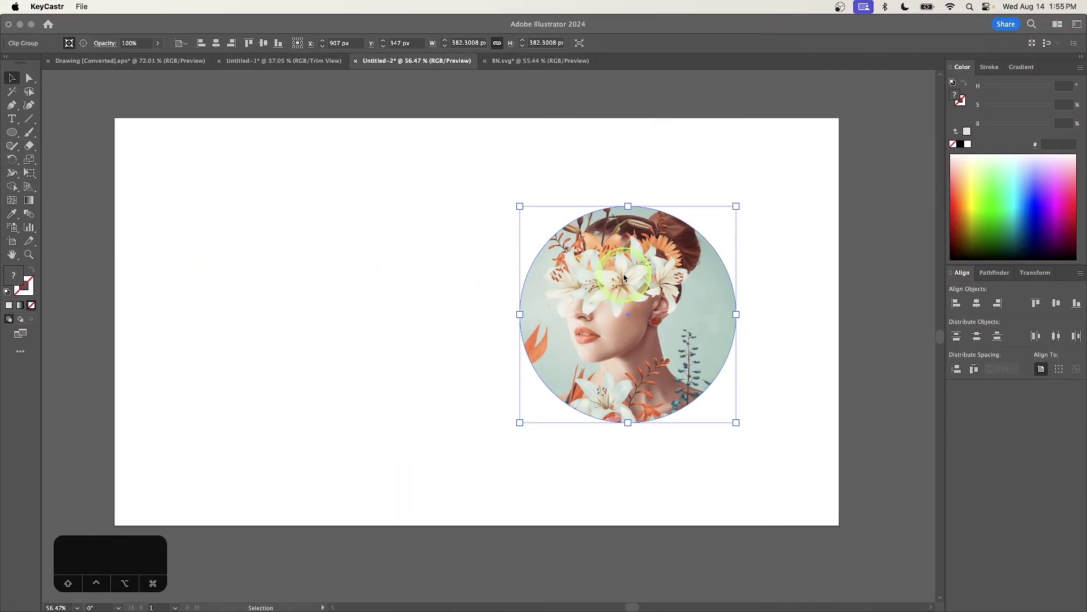
right_click(645, 259)
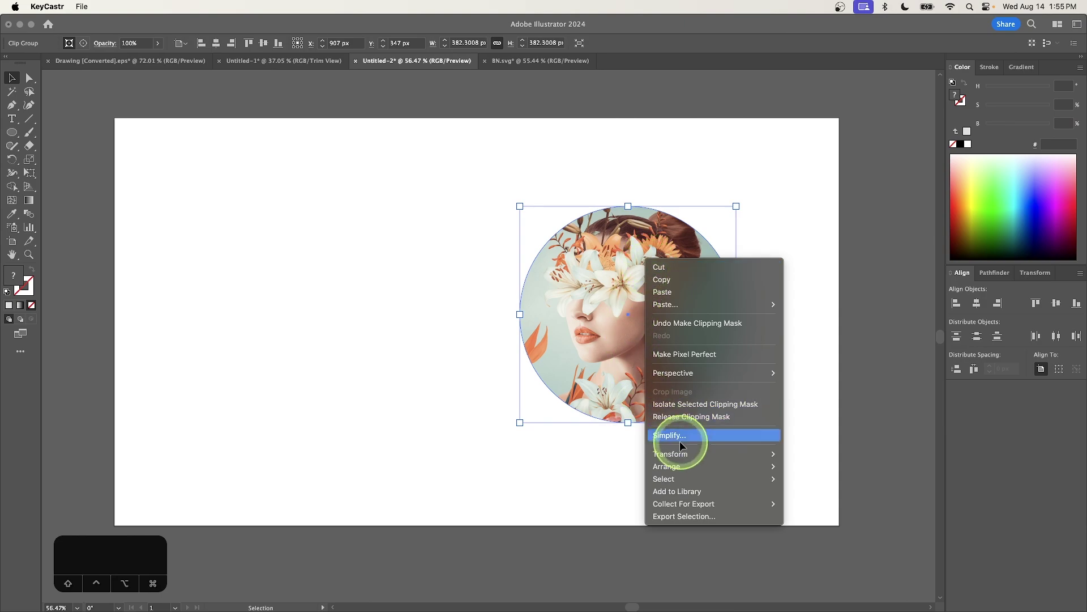
left_click(678, 418)
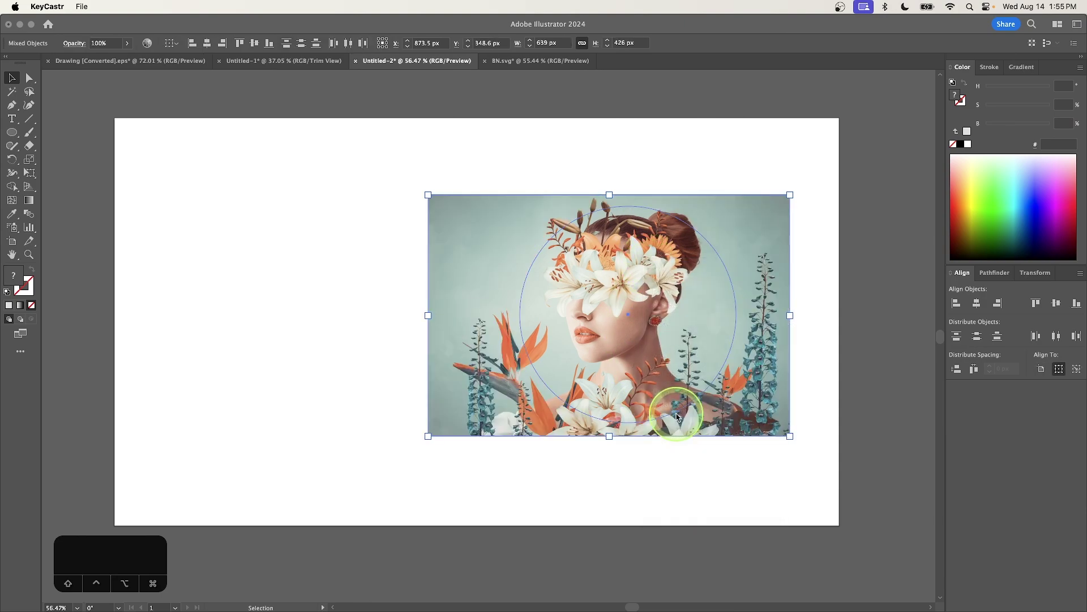
left_click(665, 481)
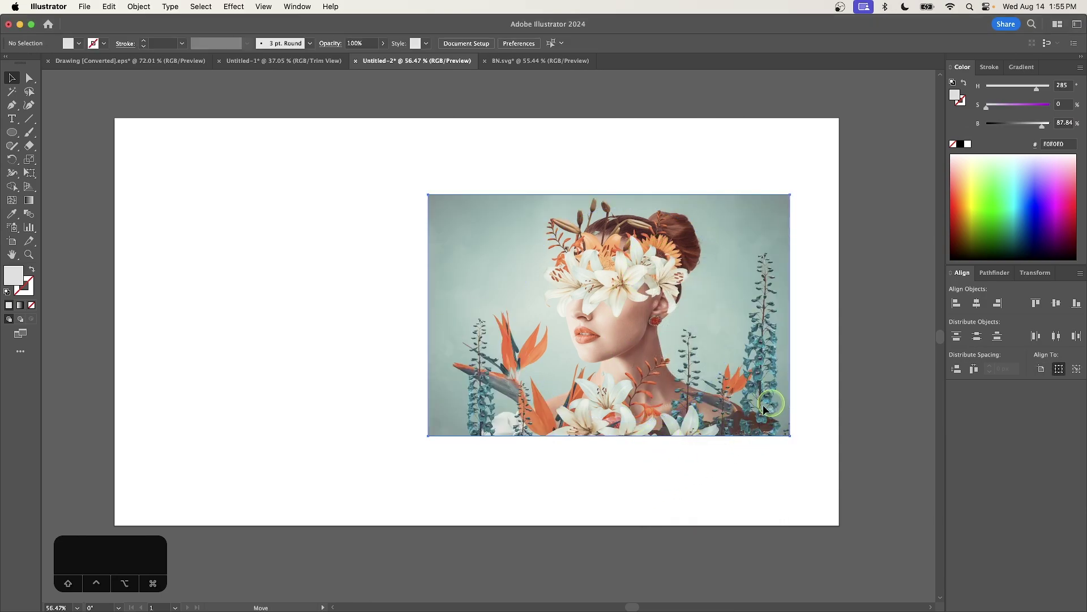
Move the photo away from the circle to the artboard's left side, fill the unfilled circle with the last used colour, and deselect it.
left_click_drag(776, 400, 453, 386)
left_click_drag(618, 125, 902, 531)
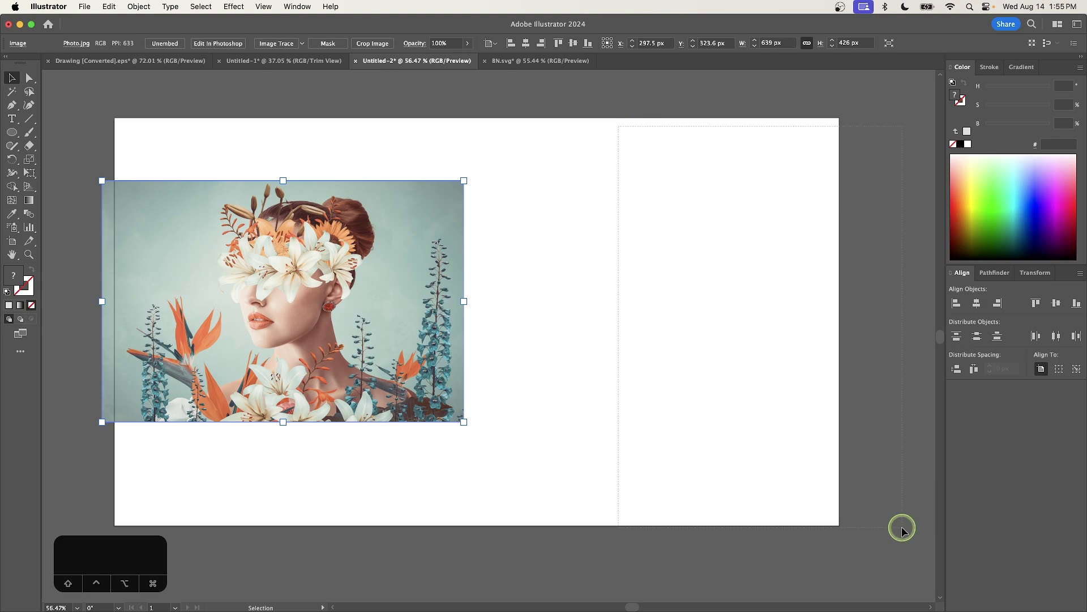
left_click_drag(692, 450, 805, 495)
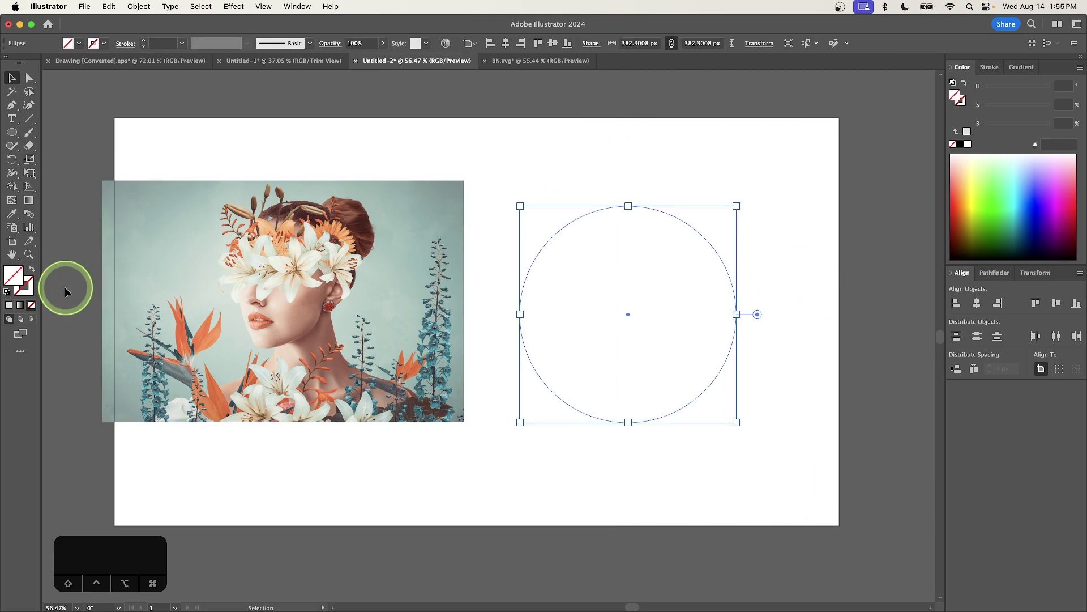
left_click(967, 131)
left_click(742, 155)
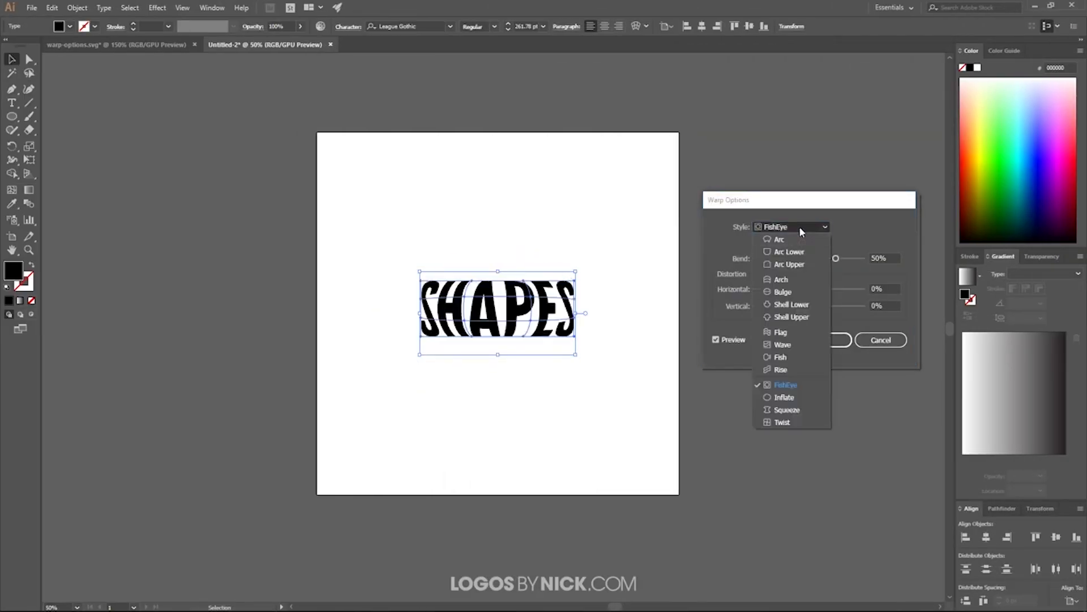
Try the Arc warp style on the SHAPES text in vertical and horizontal orientation, and view the warp samples in warp-options.svg.
left_click(779, 240)
left_click(803, 243)
left_click(756, 243)
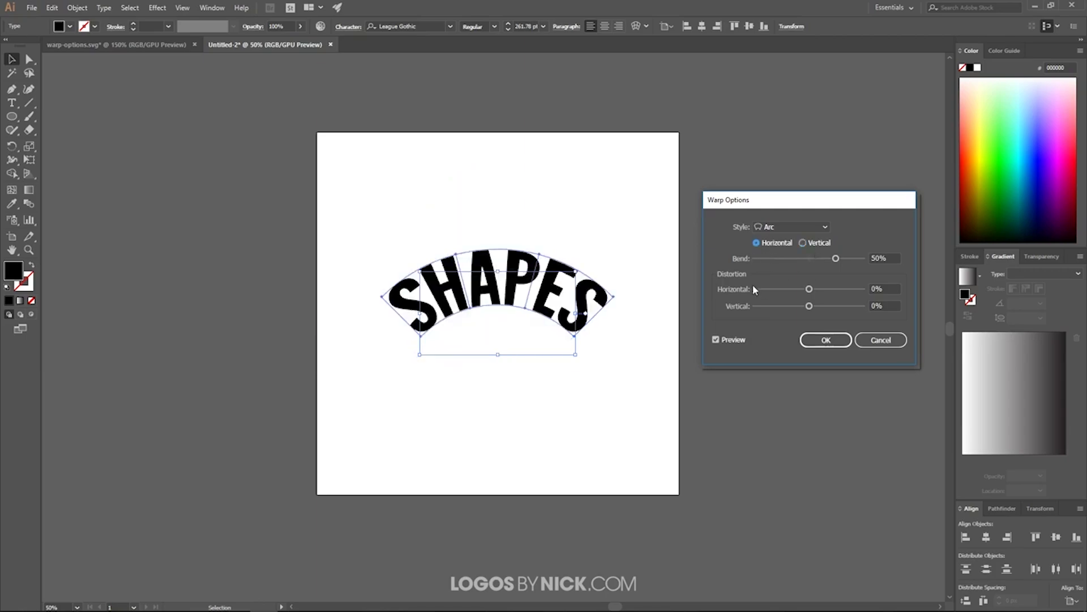
left_click_drag(813, 258, 809, 305)
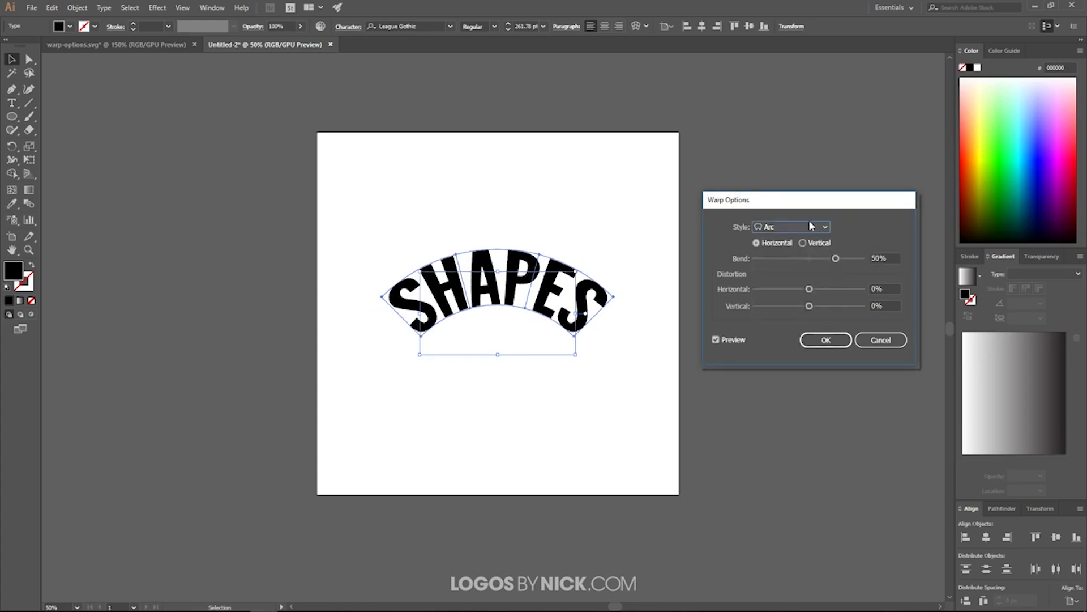
key("Escape")
left_click(161, 45)
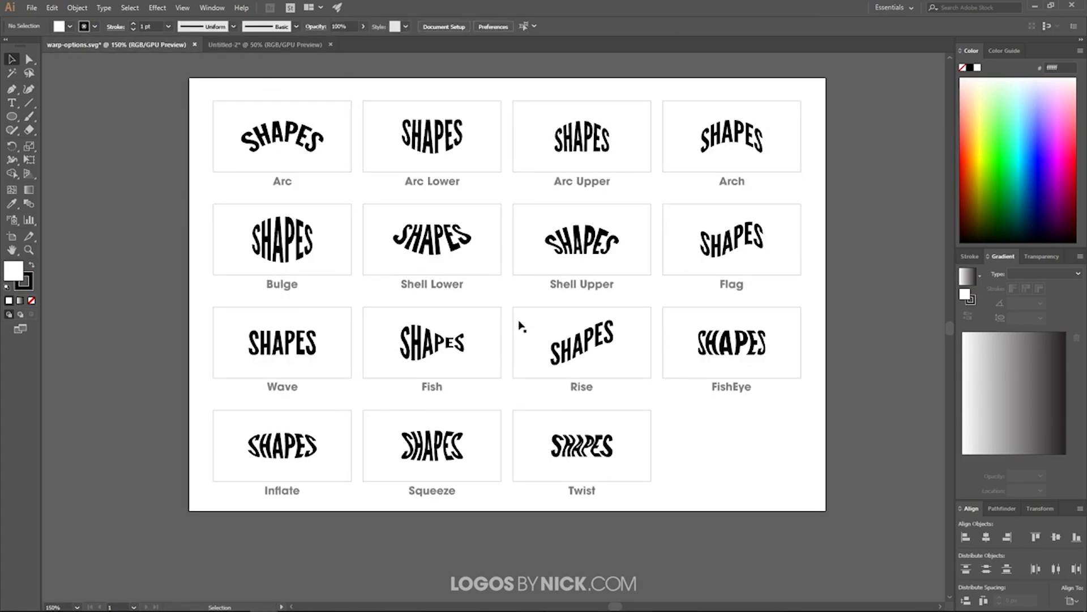
In the Untitled-2 document, draw a 644 px semi-transparent circle below the SHAPES text and reposition it slightly.
left_click(274, 44)
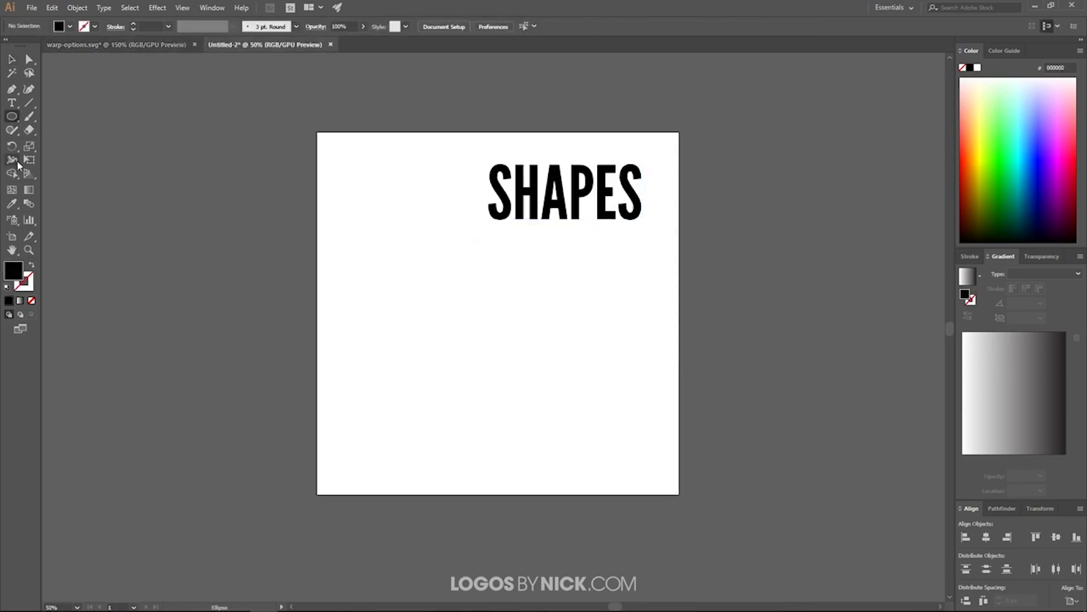
key("l")
mouse_move(475, 317)
left_mouse_down()
mouse_move(604, 402)
mouse_move(566, 385)
left_mouse_up()
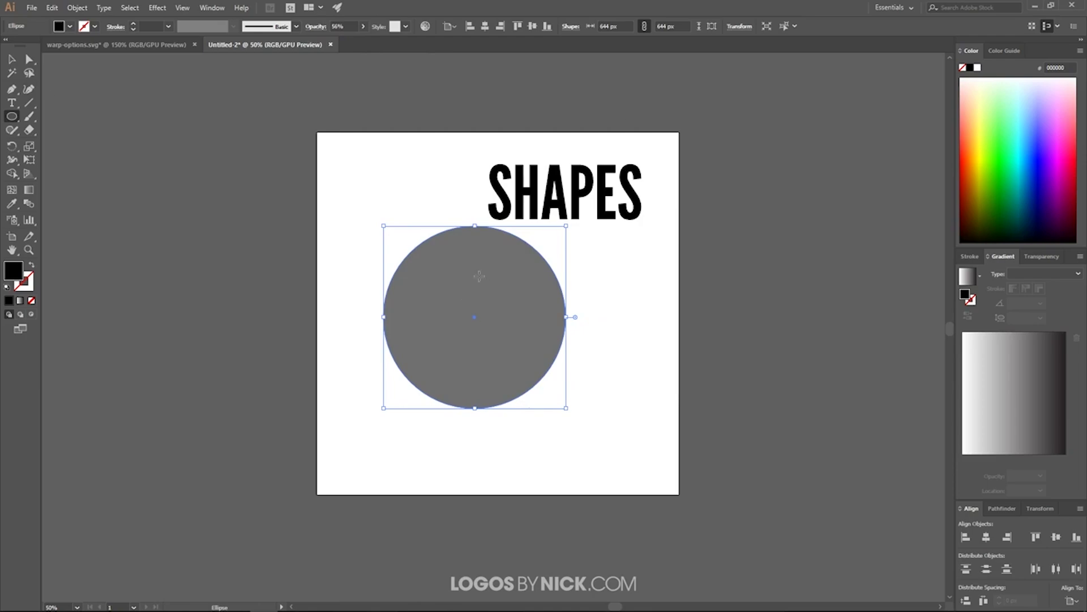
key("v")
left_click_drag(495, 328, 512, 328)
right_click(515, 297)
left_click(501, 338)
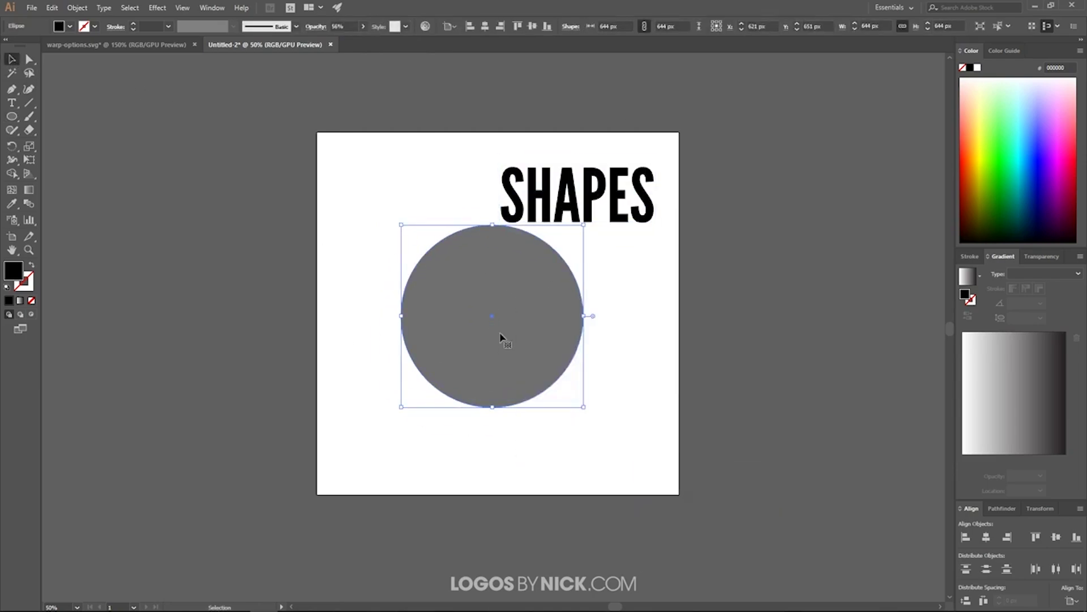
Centre the SHAPES text and the circle on each other both ways, and envelope-distort the text with the circle as top object.
key("ctrl+a")
left_click(985, 536)
left_click(1056, 536)
left_click(212, 7)
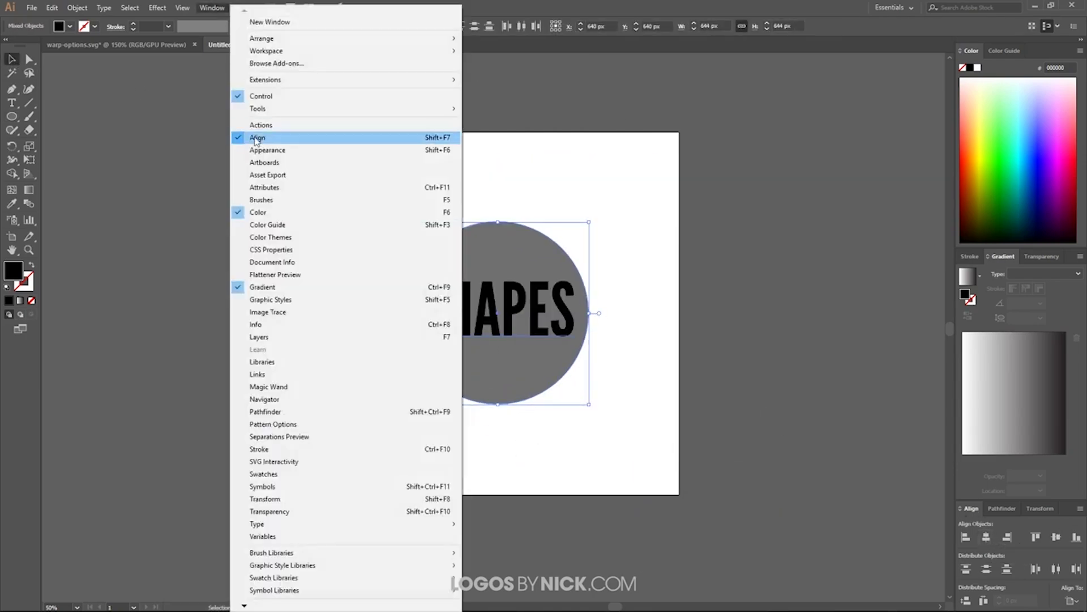
left_click(255, 138)
left_click(77, 8)
left_click(317, 338)
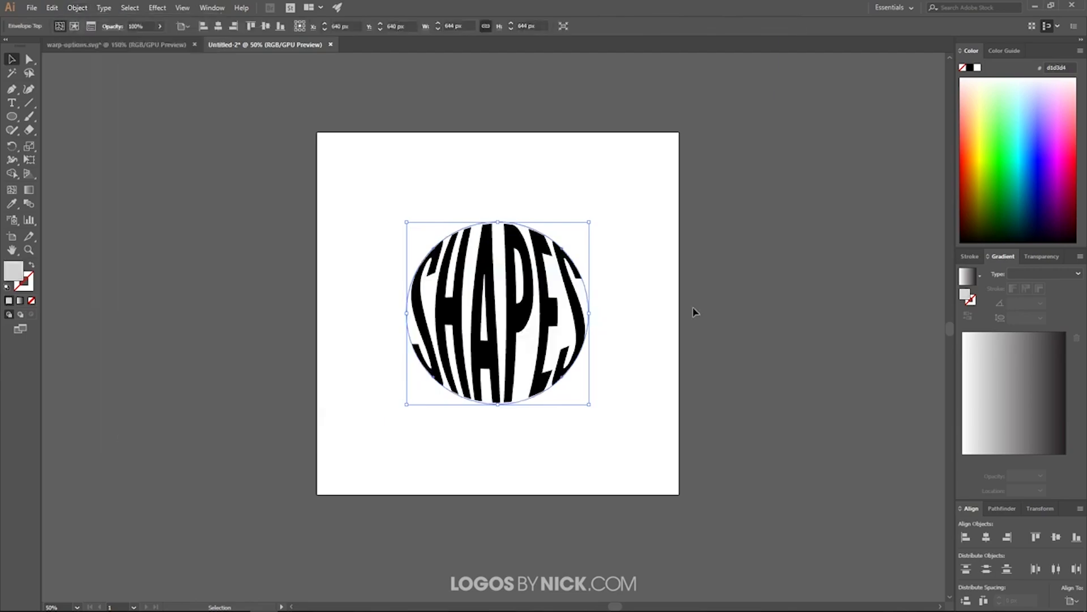
Expand the circular SHAPES envelope into editable paths and activate the Direct Selection tool.
left_click(77, 7)
left_click(100, 126)
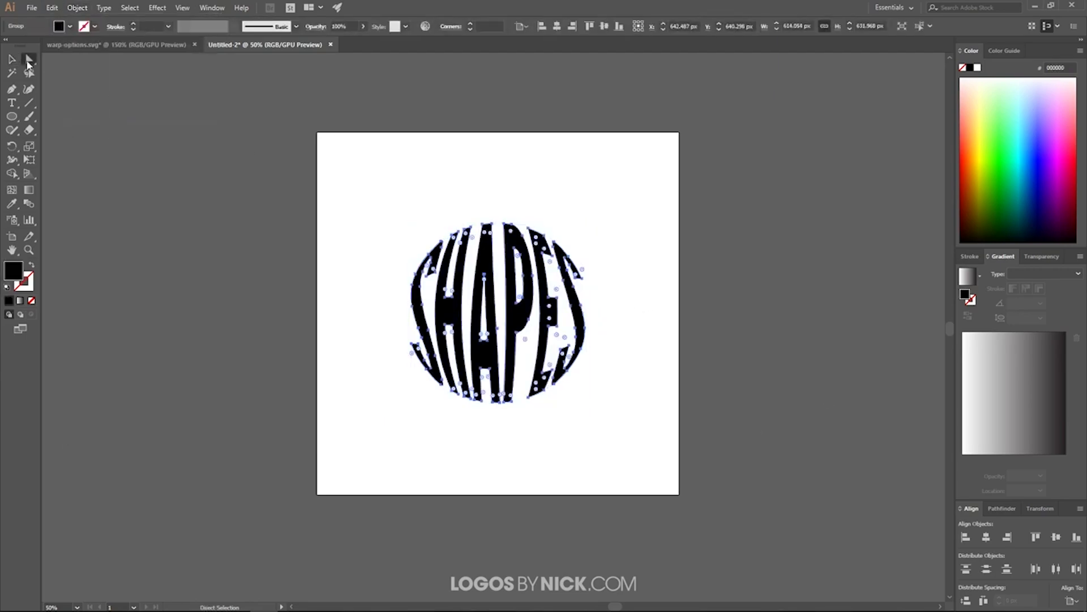
key("a")
Switch to Affinity Designer, apply a Mesh warp to the TEXT object, and pull its mesh sideways to distort the last letters.
key("ctrl+1")
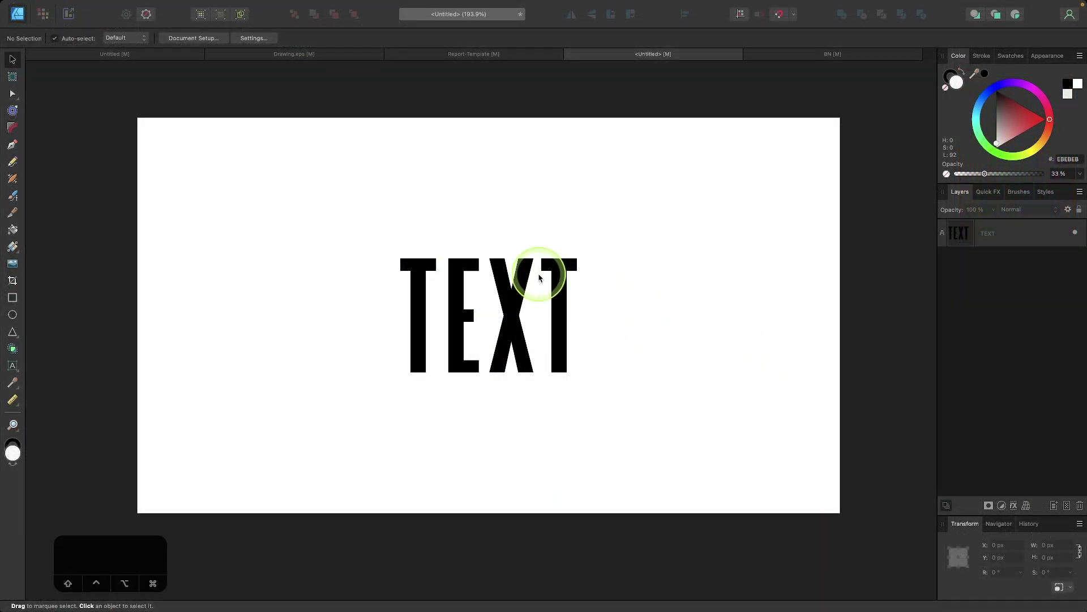
left_click(512, 303)
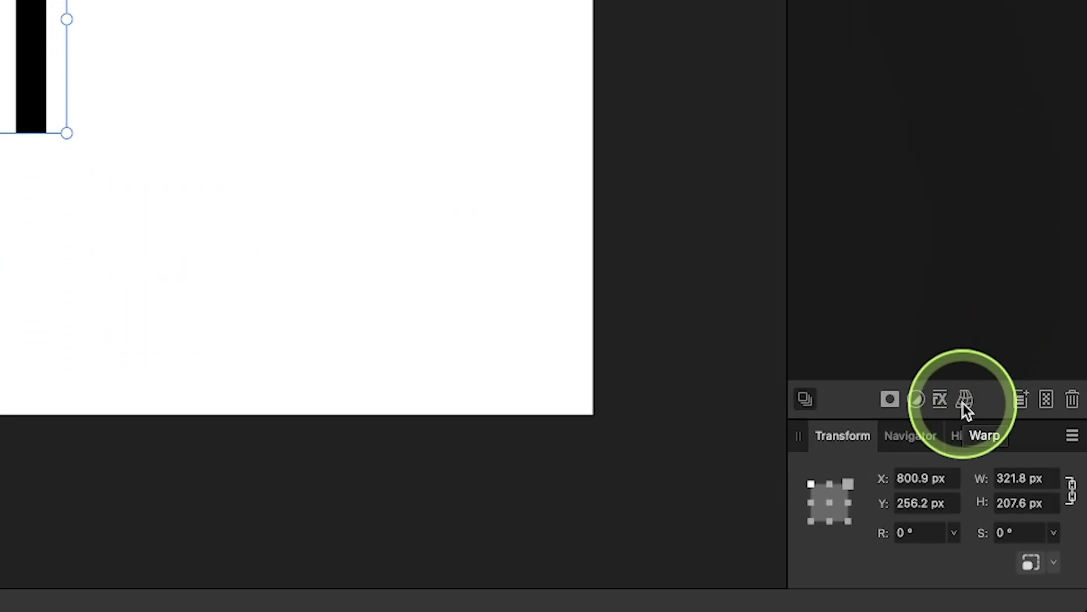
left_click(966, 409)
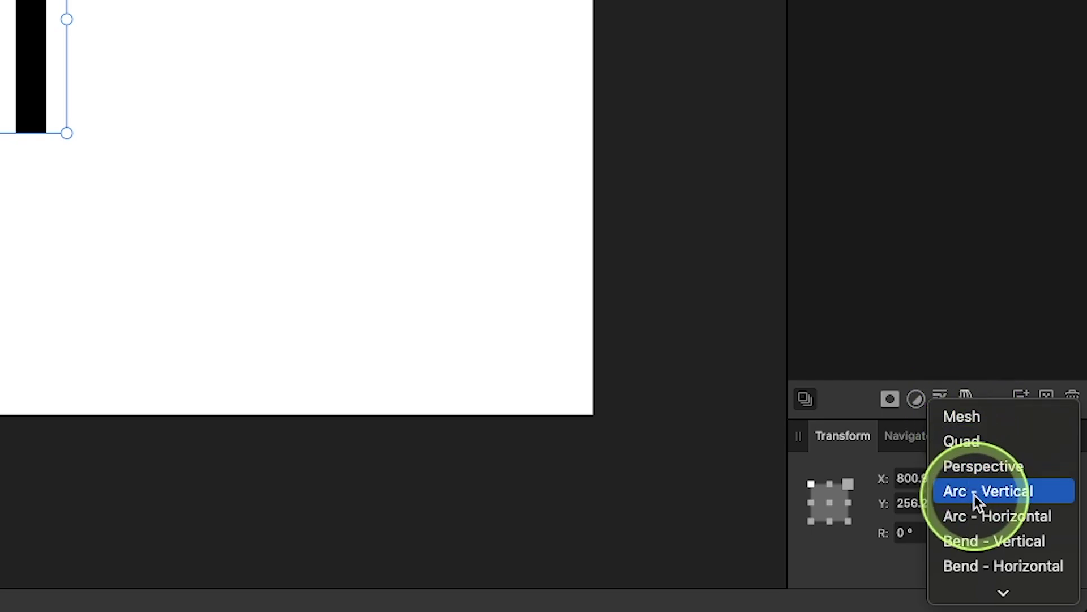
scroll(974, 495, "down", 2)
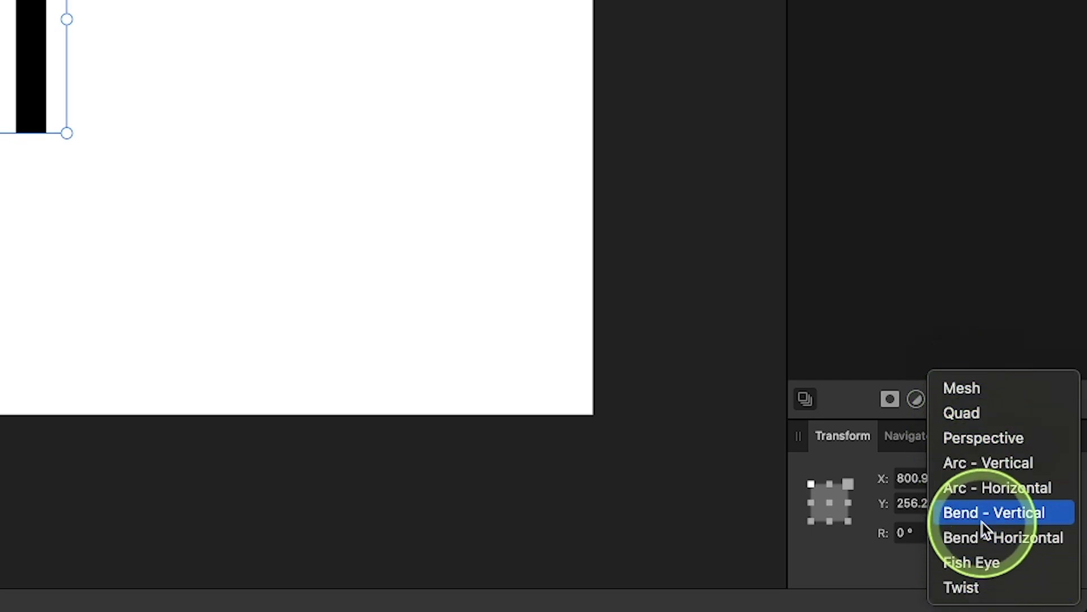
left_click(963, 388)
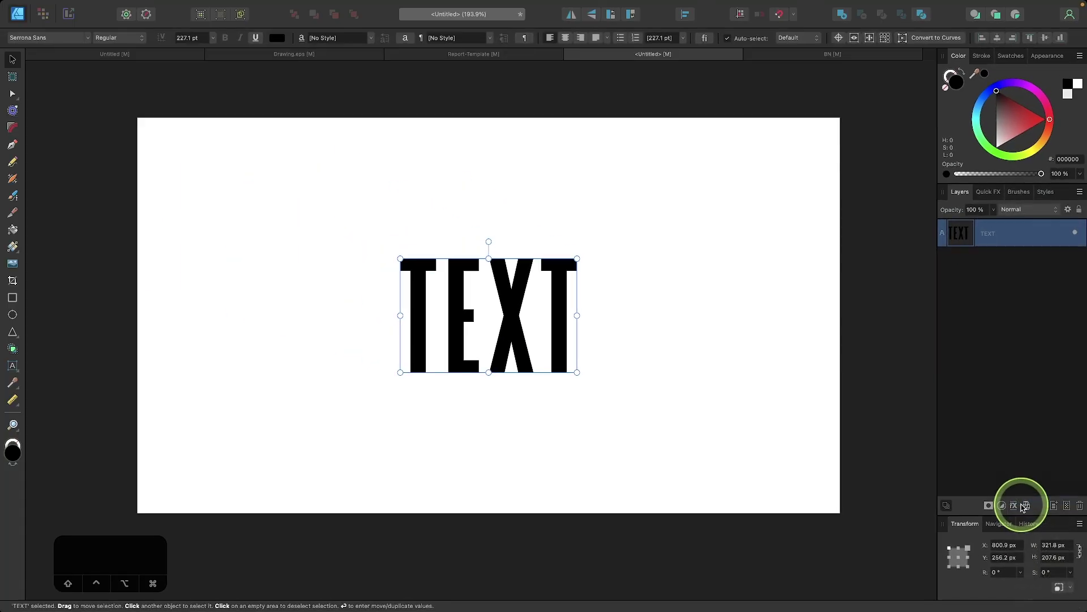
left_click_drag(516, 334, 617, 321)
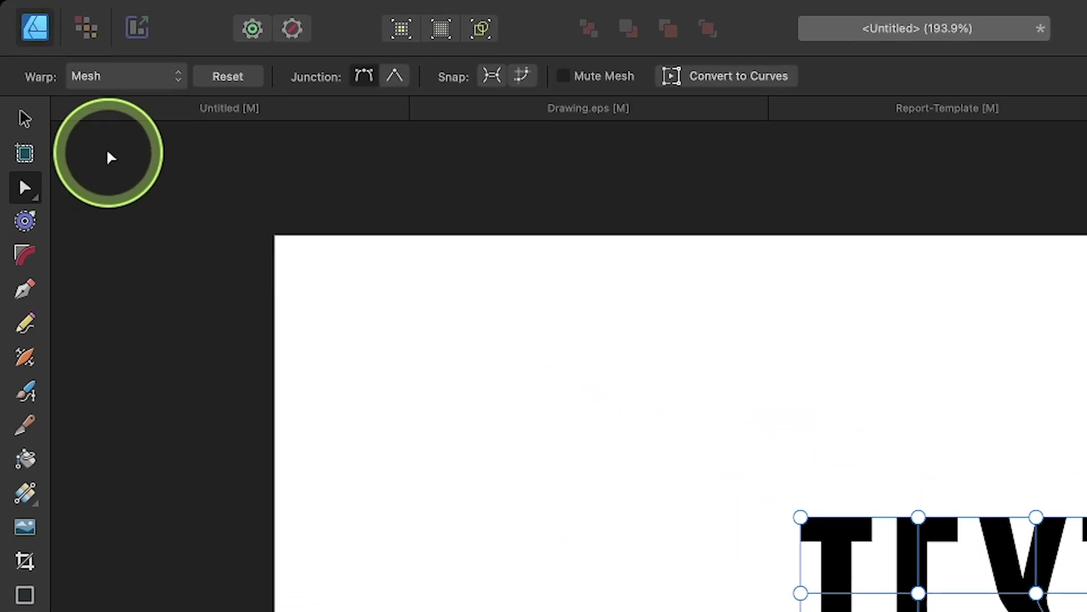
Change the text's warp to Quad, bow its top edge upward, and pull the upper-left corner outward.
left_click(136, 86)
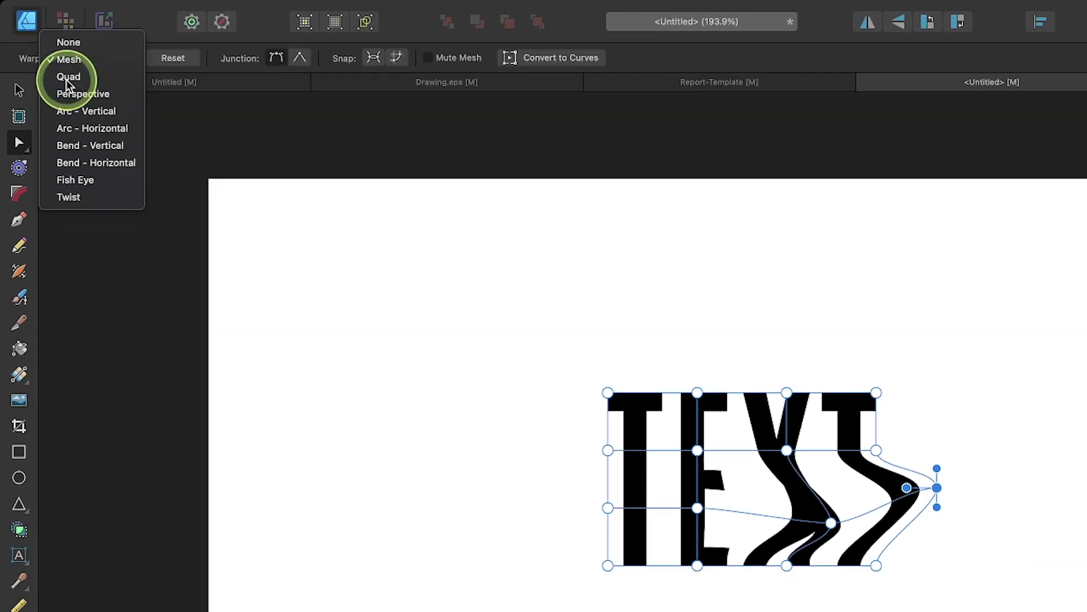
left_click(91, 100)
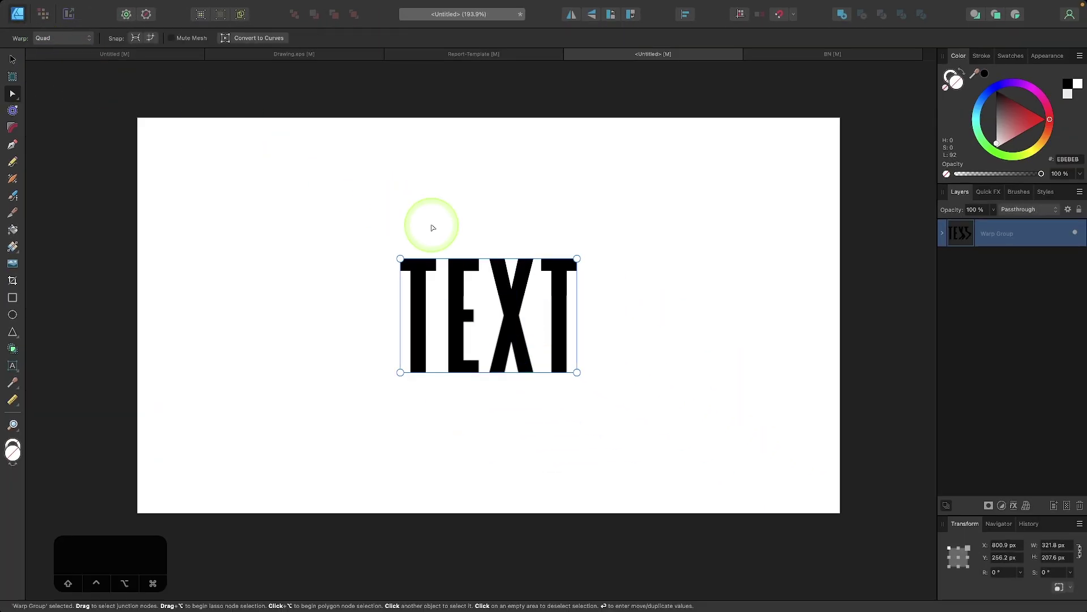
left_click_drag(488, 260, 486, 210)
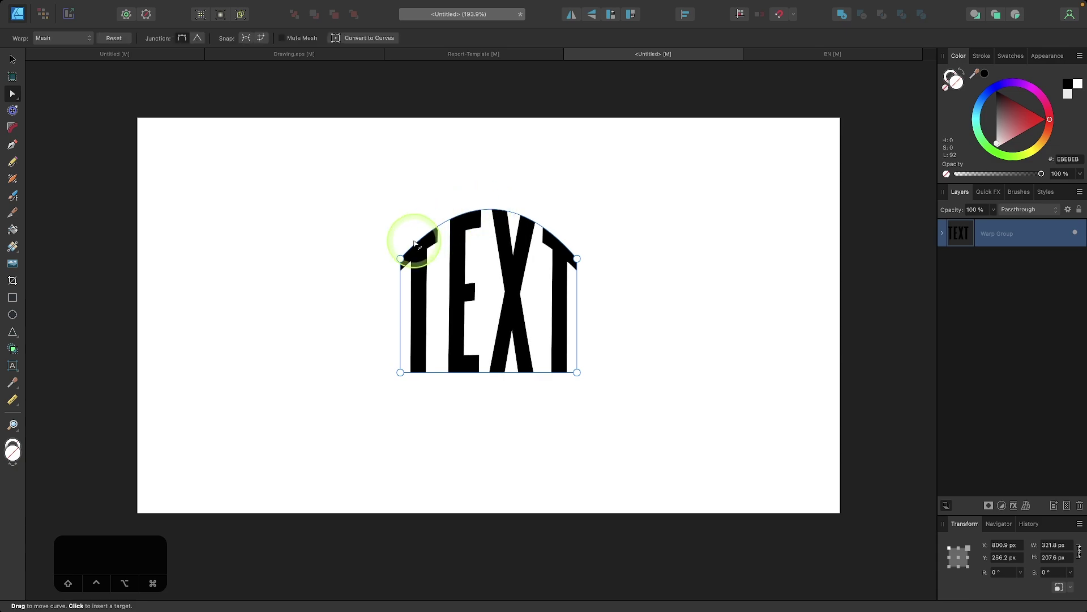
left_click_drag(400, 259, 336, 231)
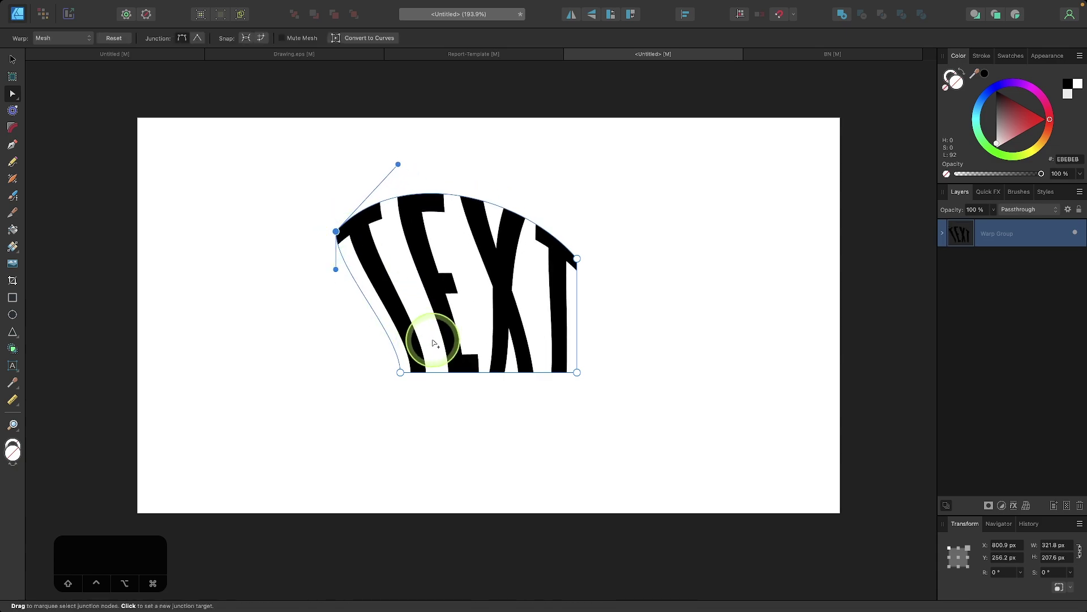
Change the text's warp to Perspective and pull its lower-left and upper-left corners outward.
left_click(67, 44)
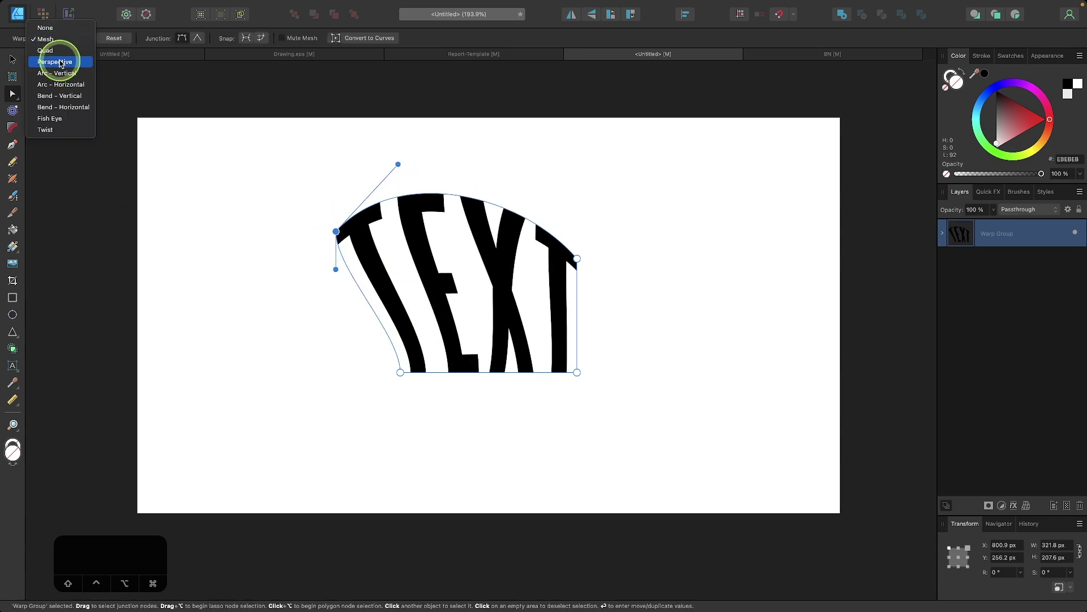
left_click(54, 60)
left_click_drag(400, 372, 364, 430)
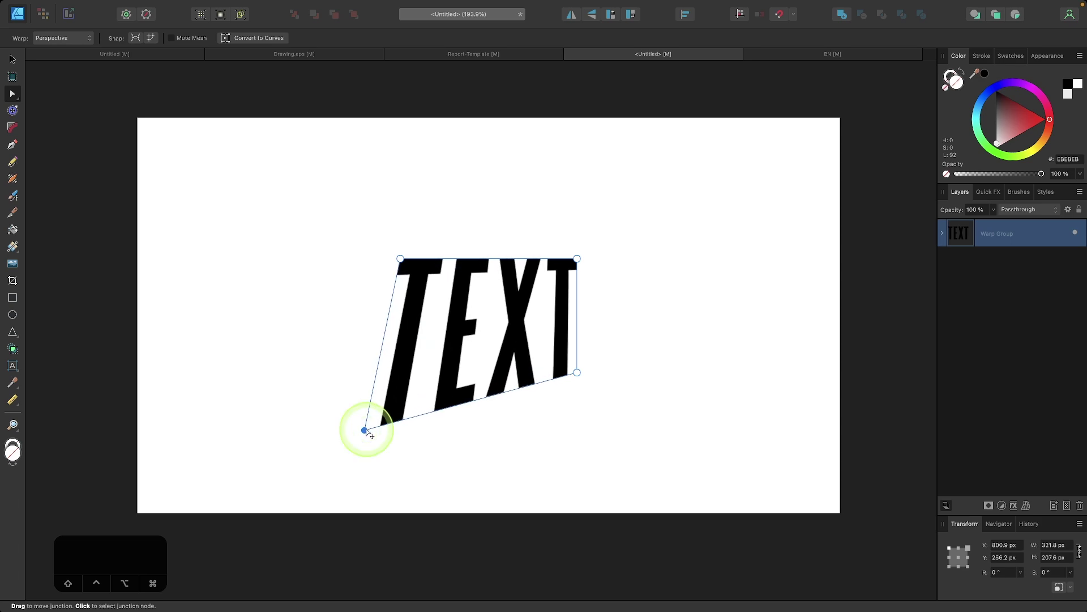
left_click_drag(400, 259, 346, 208)
Try the Arc - Vertical and Arc - Horizontal warps on the text.
left_click(63, 38)
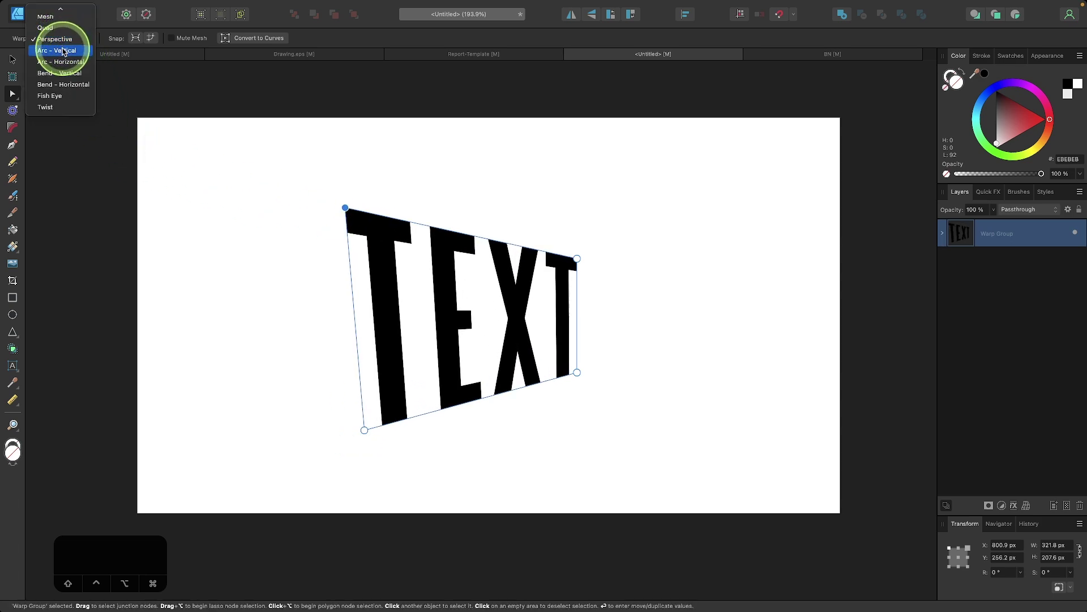
left_click(62, 50)
left_click(61, 43)
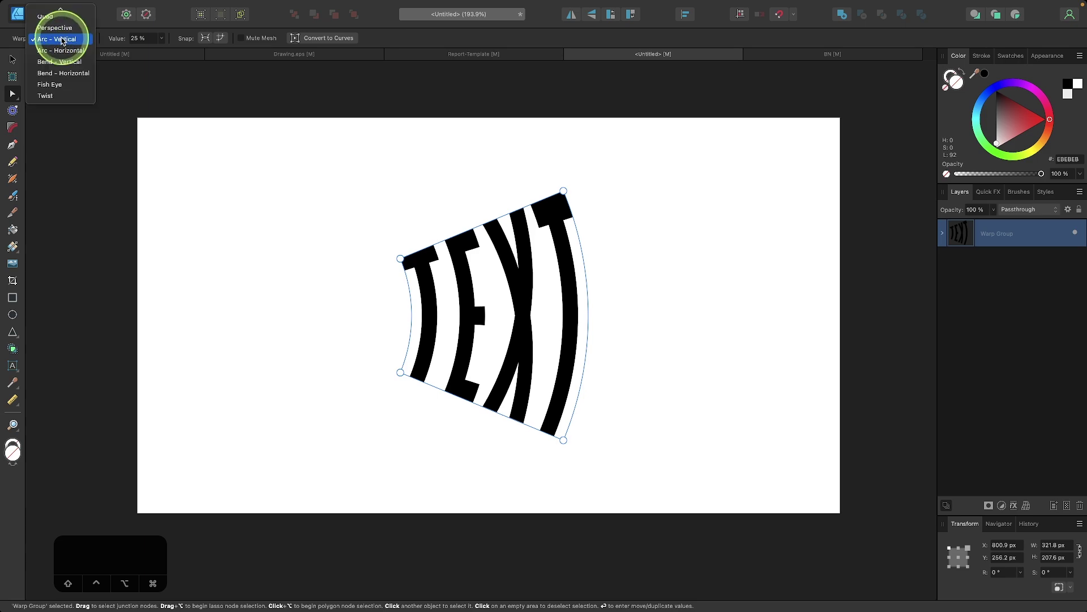
left_click(57, 51)
Try the Bend - Vertical and Bend - Horizontal warps on the text.
left_click(57, 47)
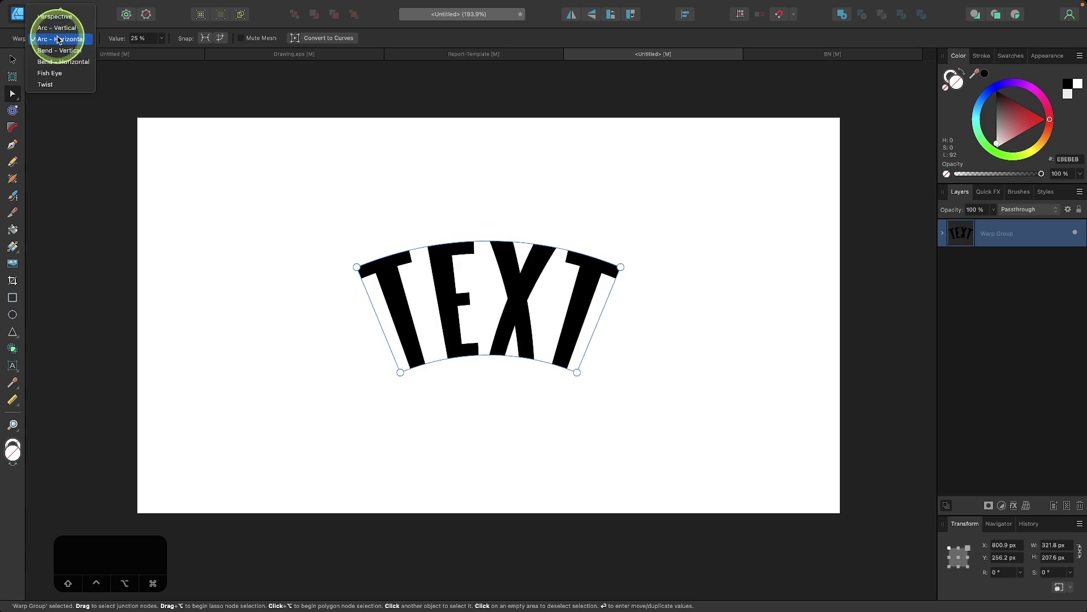
left_click(56, 52)
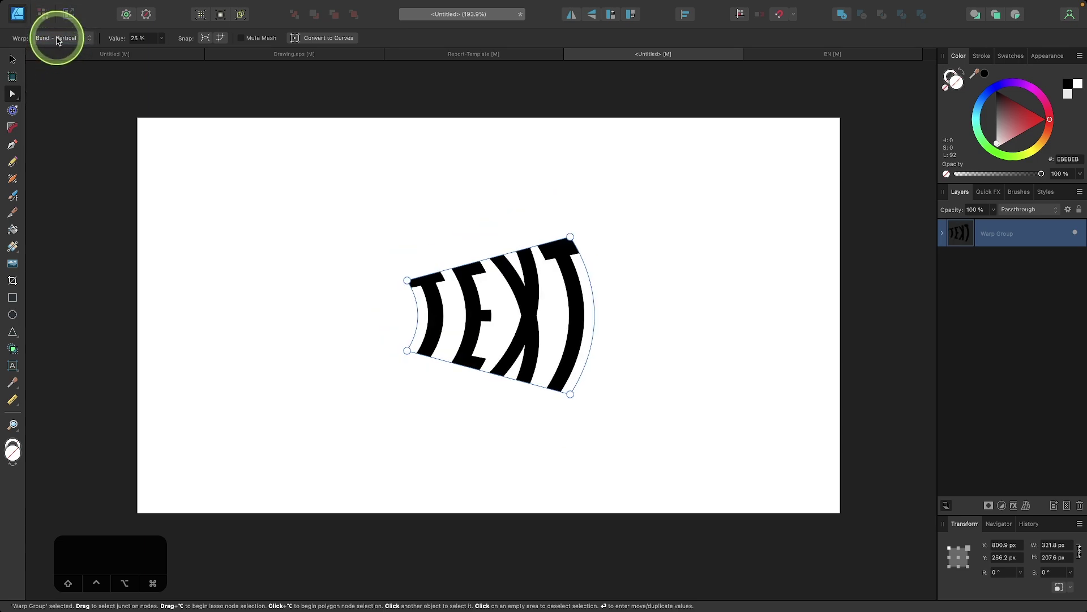
left_click(57, 40)
left_click(56, 51)
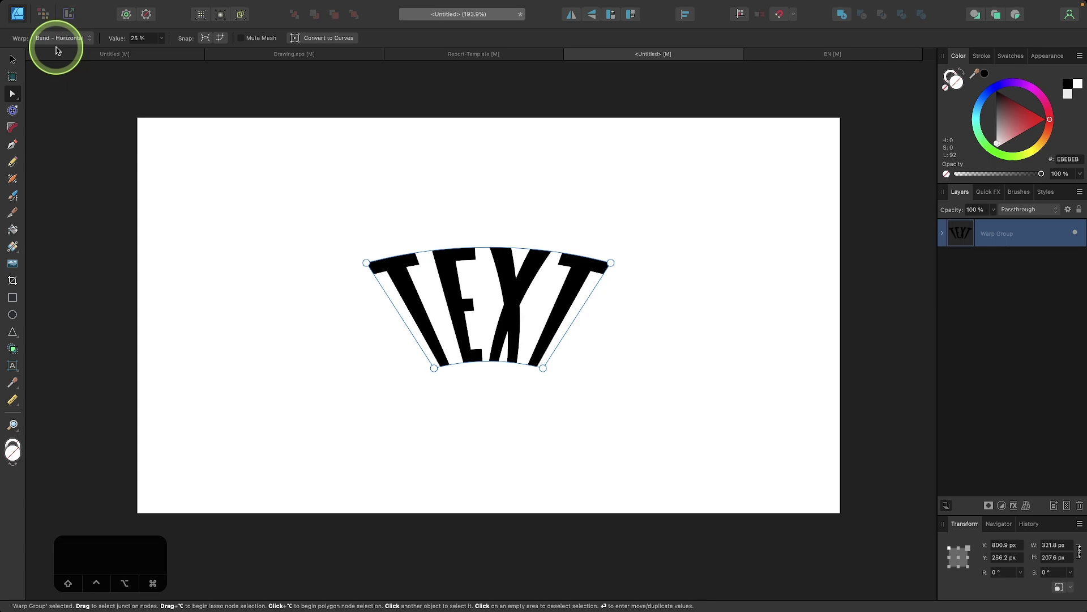
Apply the Fish Eye warp to the text and replace it with Twist.
left_click(55, 39)
left_click(54, 53)
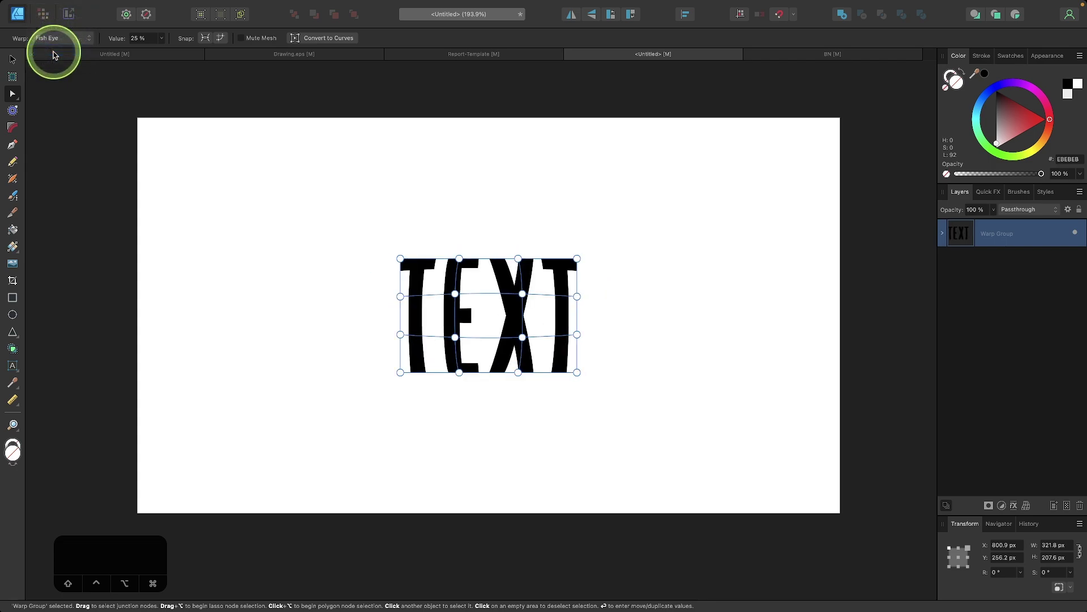
left_click(55, 39)
left_click(54, 52)
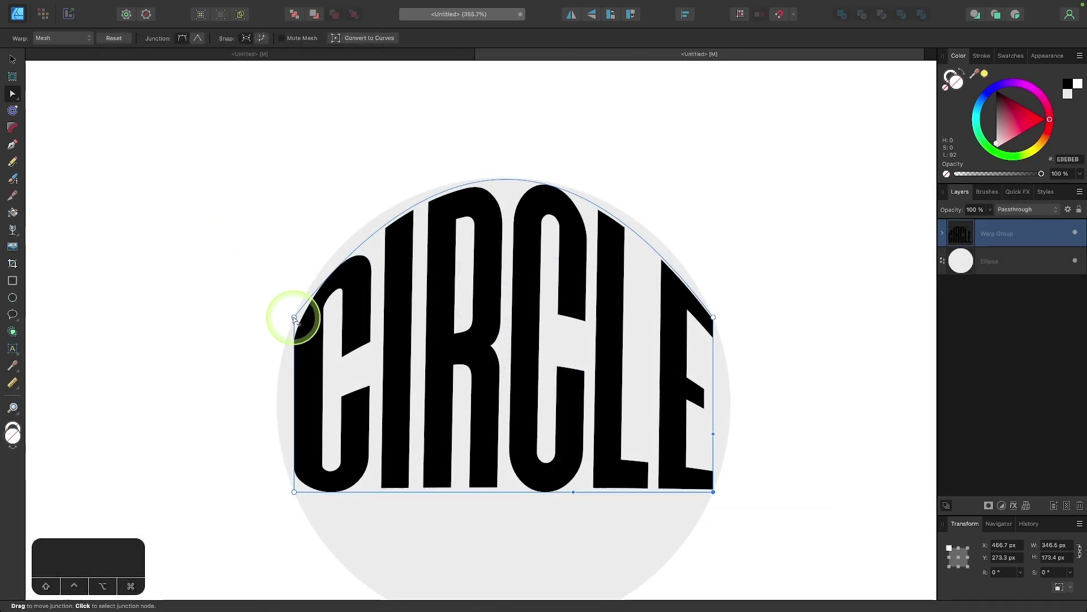
Pull the curve handles of the mesh warp so the CIRCLE text follows the grey circle's outline.
left_click_drag(291, 315, 371, 160)
left_click_drag(608, 160, 605, 166)
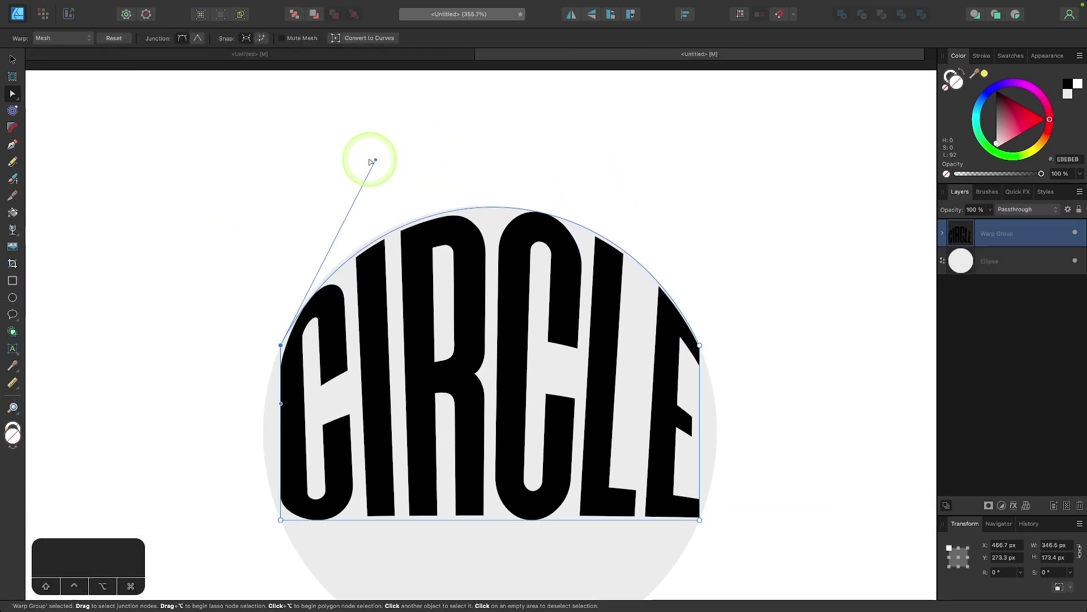
scroll(461, 381, "down", 5)
left_click_drag(461, 381, 485, 287)
Deselect the warped text and hide the grey ellipse behind it.
key("super+0")
key("v")
key("super+d")
left_click(1075, 260)
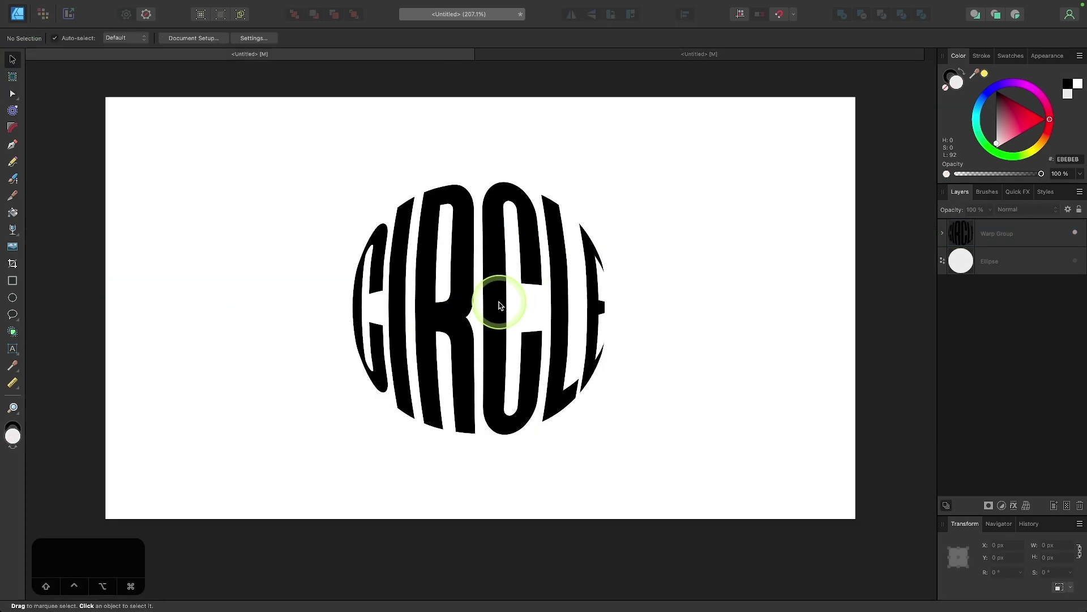
Switch the text's warp to Fish Eye and adjust its strength value.
double_click(497, 260)
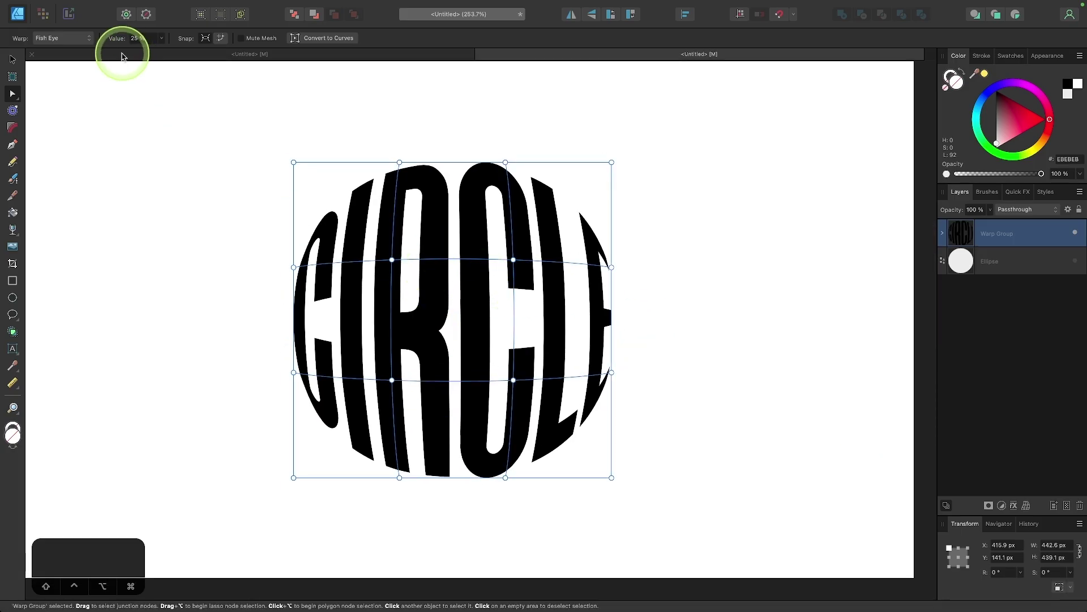
left_click(131, 38)
left_click_drag(131, 51, 148, 51)
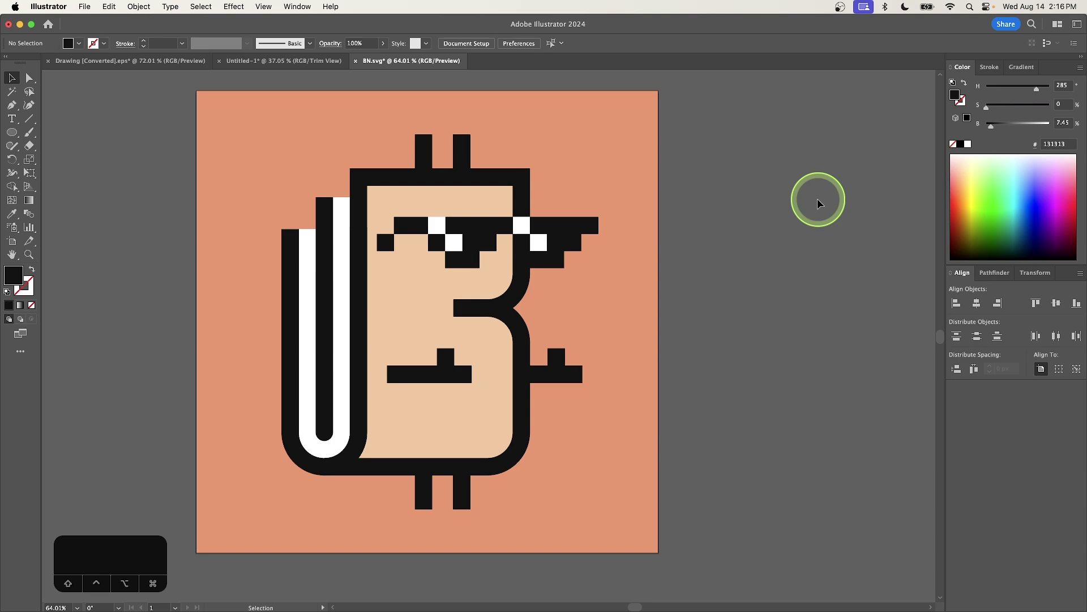
Switch to Illustrator and round the corners of the book's upper black outline with its live corner widget.
left_click(365, 173)
scroll(368, 172, "up", 5)
scroll(371, 180, "up", 2)
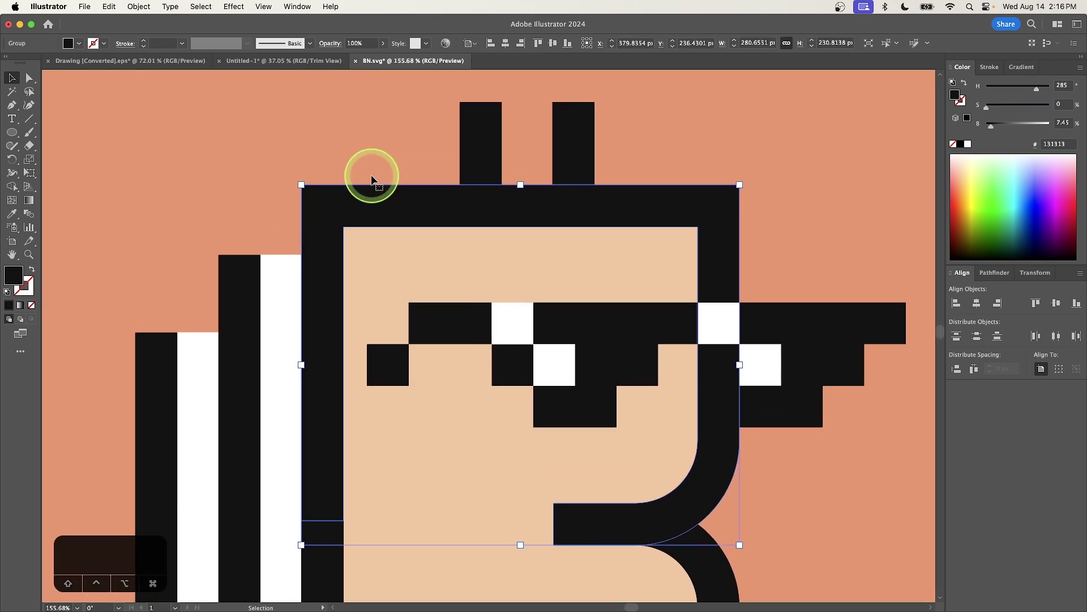
left_click(30, 78)
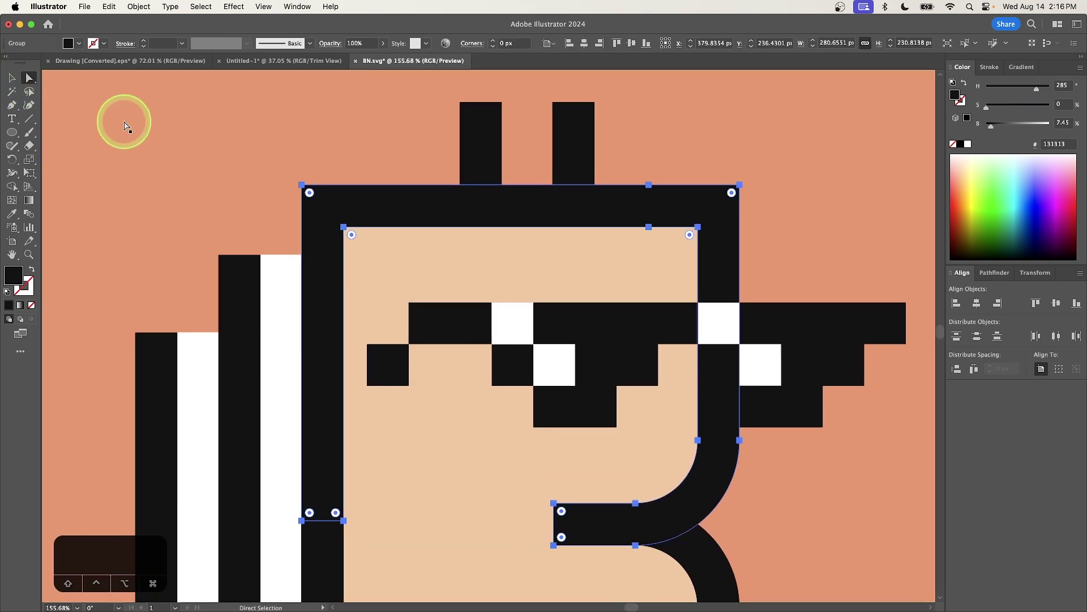
scroll(258, 218, "up", 7)
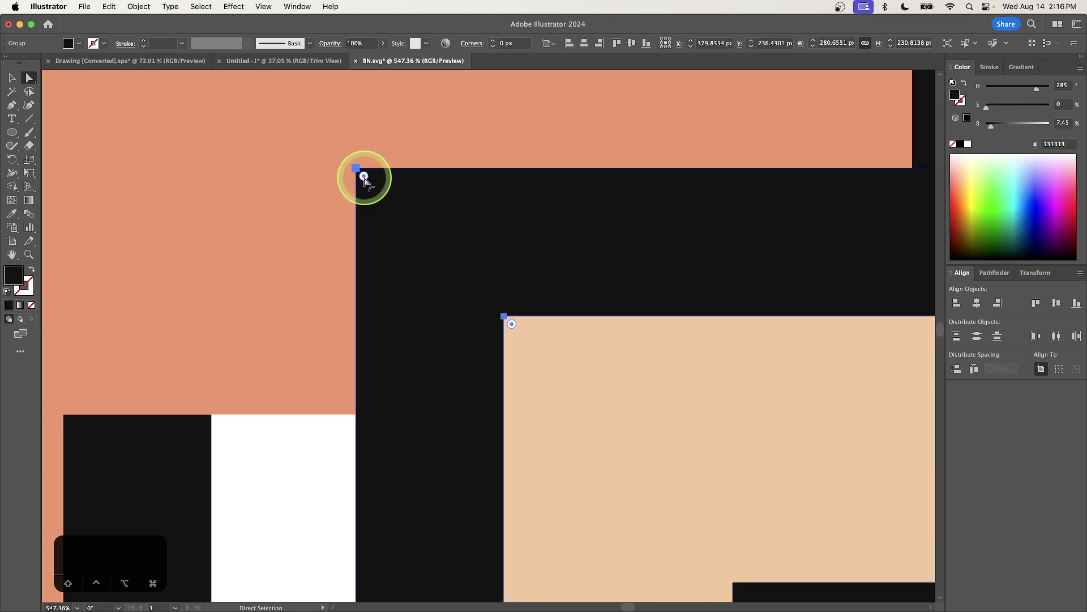
left_click_drag(364, 177, 555, 321)
scroll(555, 321, "down", 8)
scroll(555, 321, "right", 6)
scroll(555, 321, "down", 3)
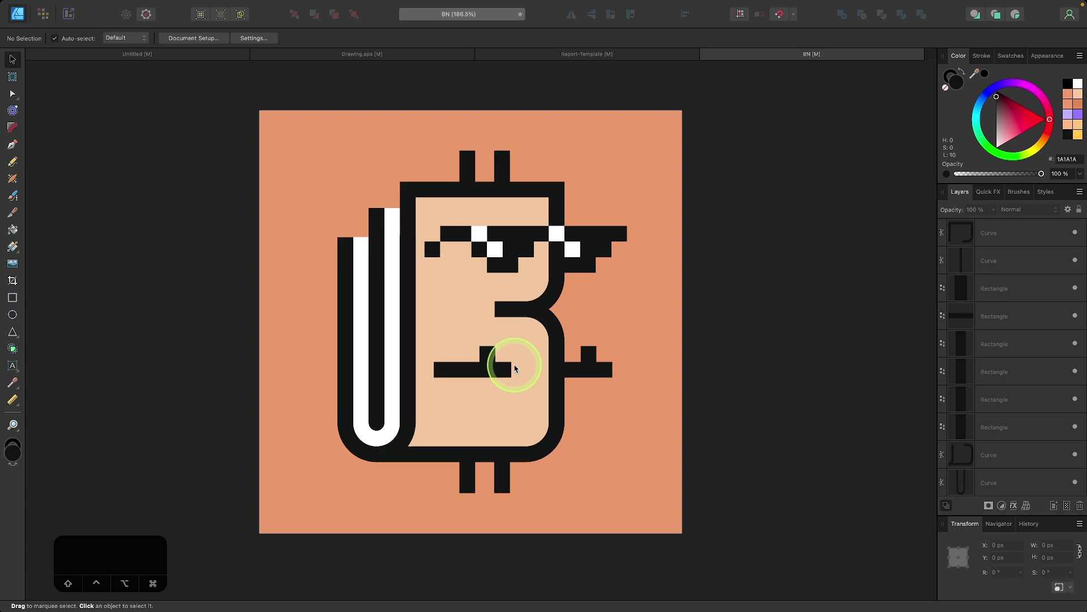
Switch to Affinity Designer and round the upper-left outer corner of the book's black outline to about 24.1 px with the Corner Tool.
left_click(417, 185)
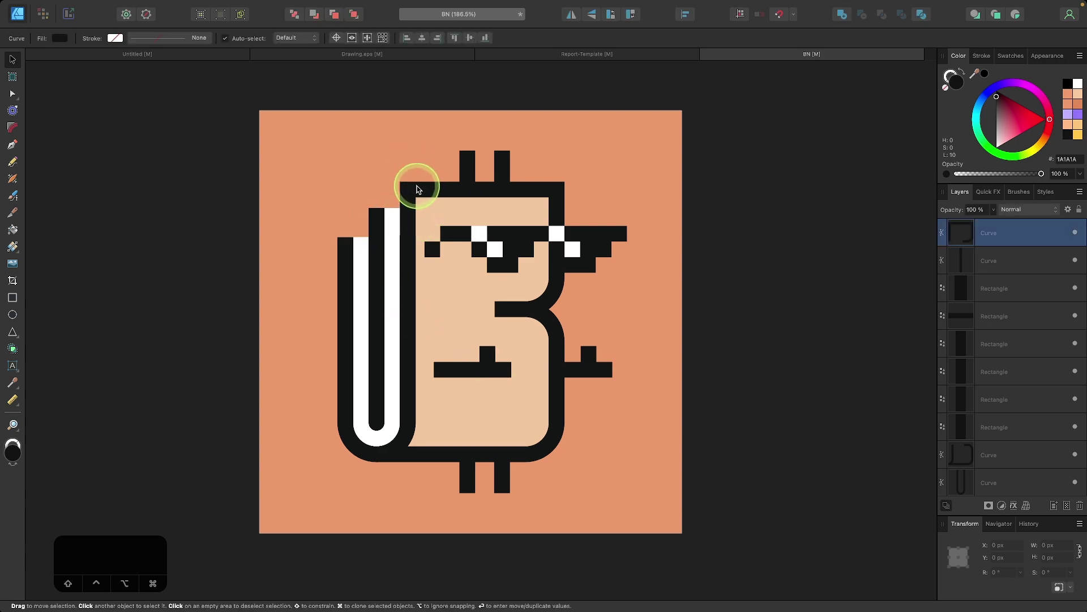
scroll(417, 186, "up", 5)
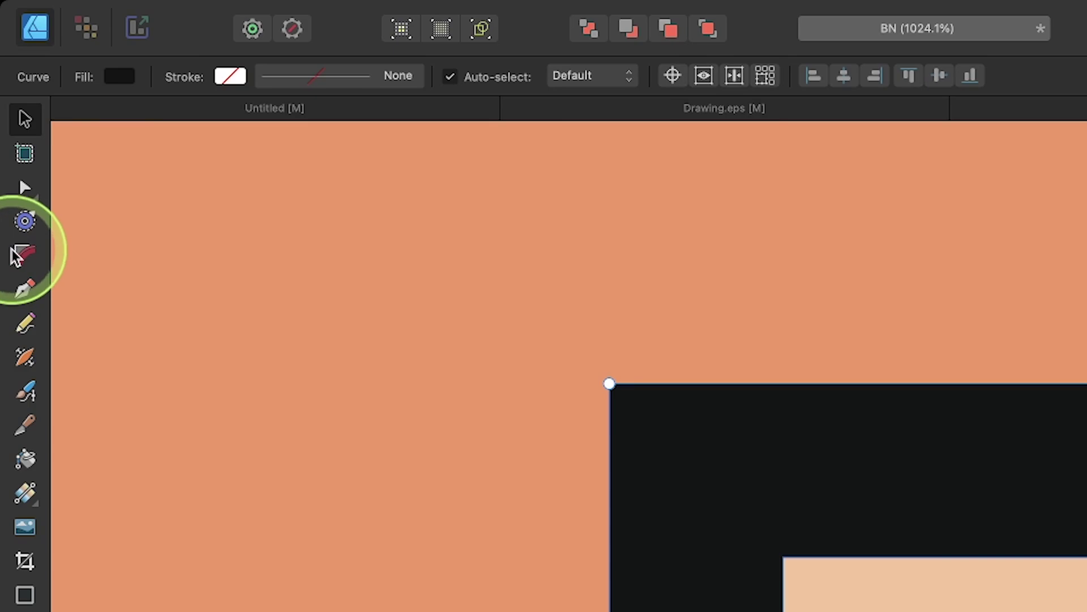
left_click(23, 256)
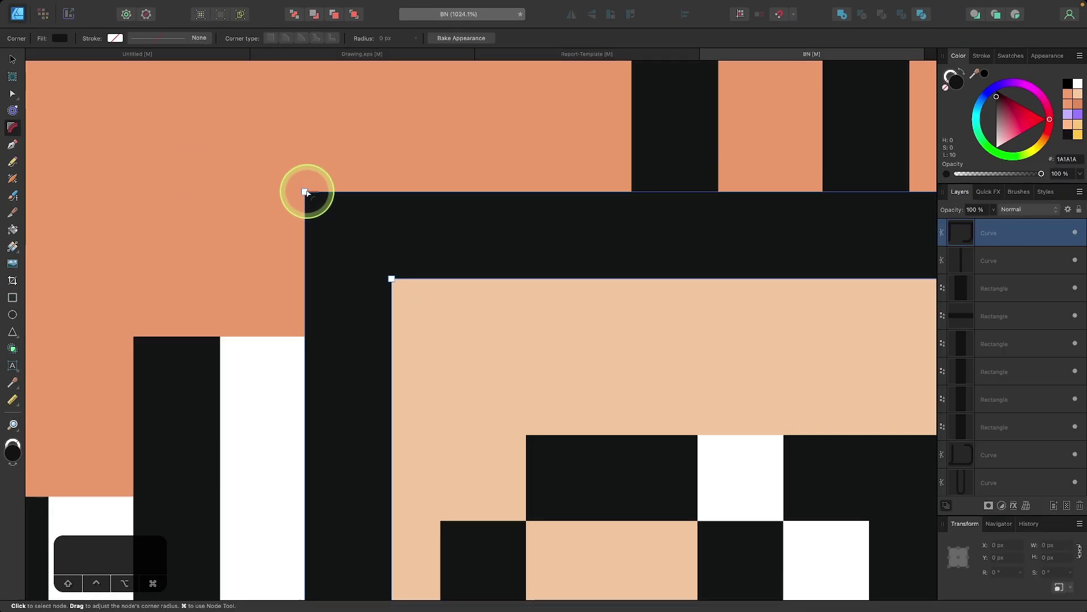
left_click(305, 193)
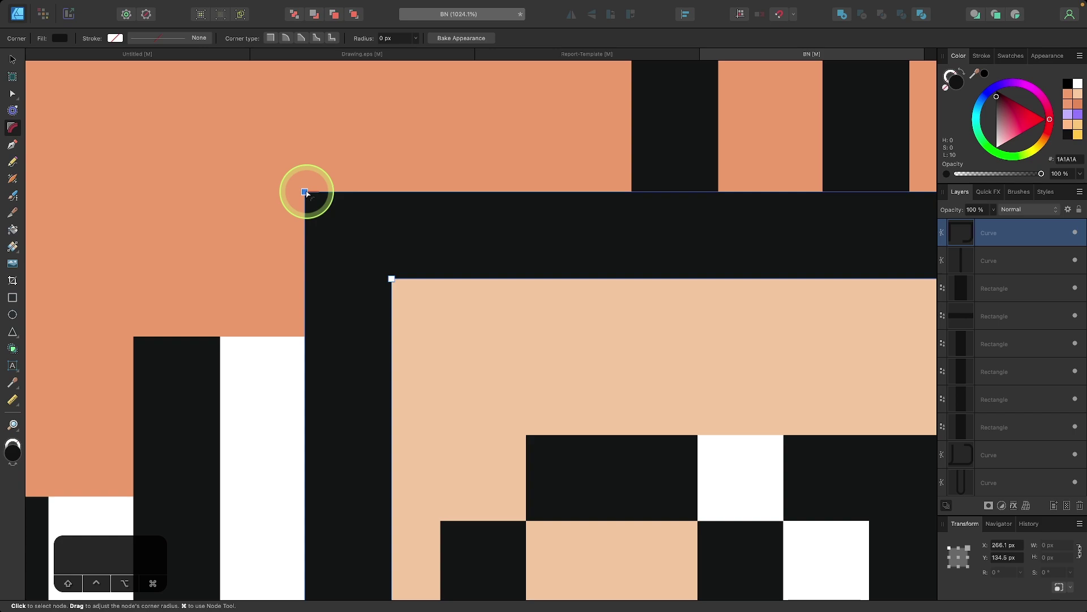
left_click_drag(304, 193, 385, 254)
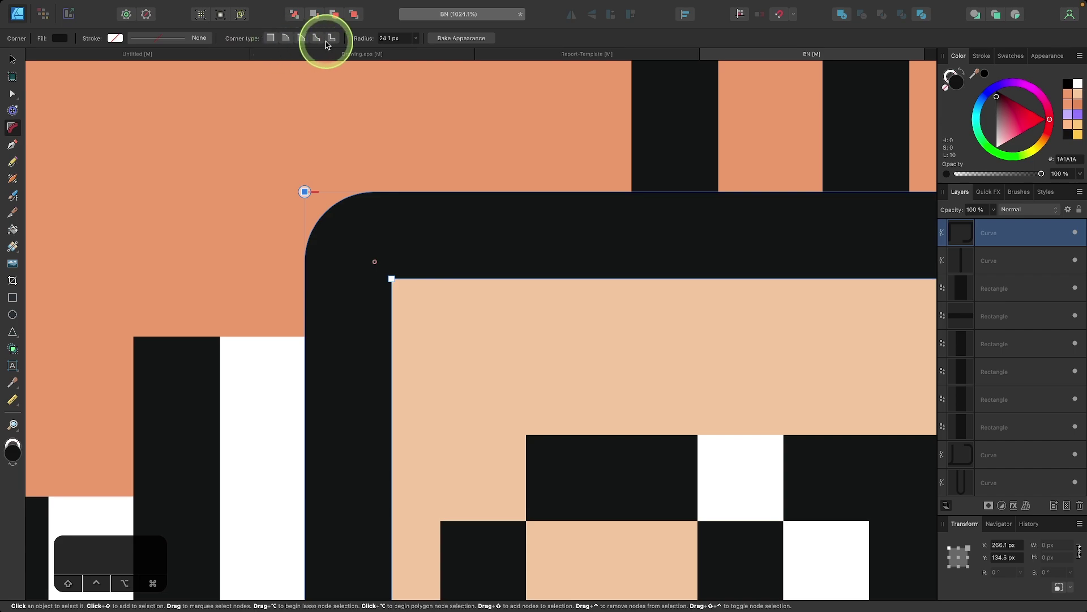
Try the rounded, straight, concave and cutout corner types on that corner, and reset it to a sharp corner.
left_click(287, 40)
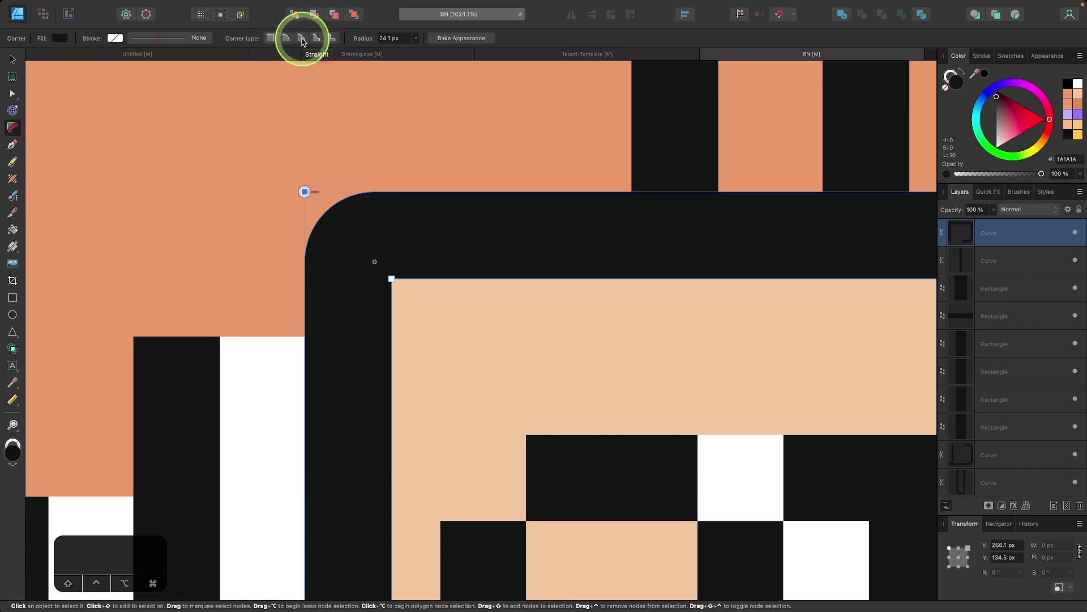
left_click(302, 39)
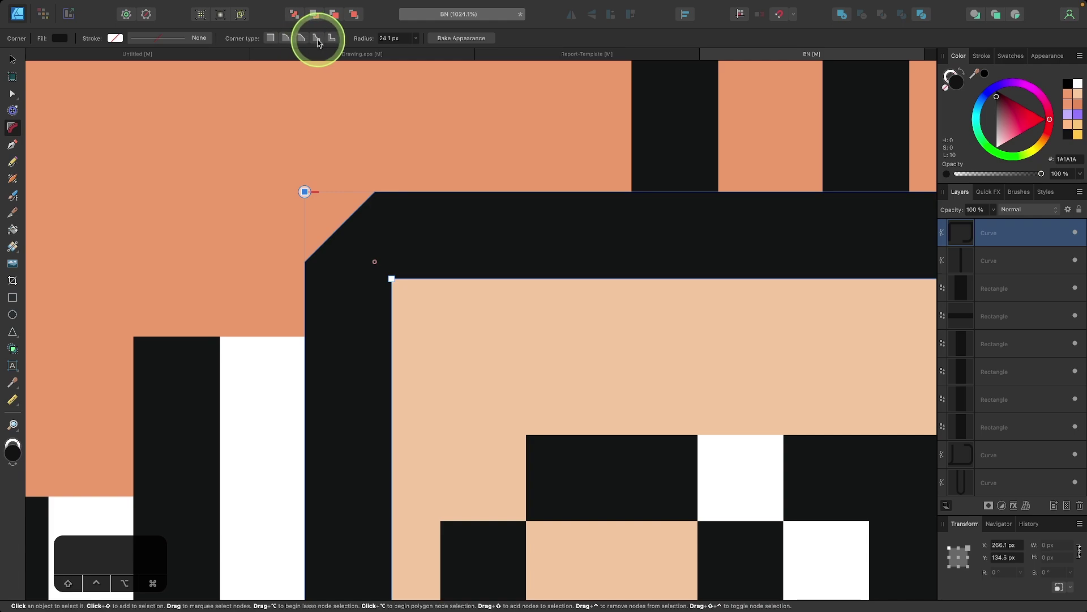
left_click(318, 41)
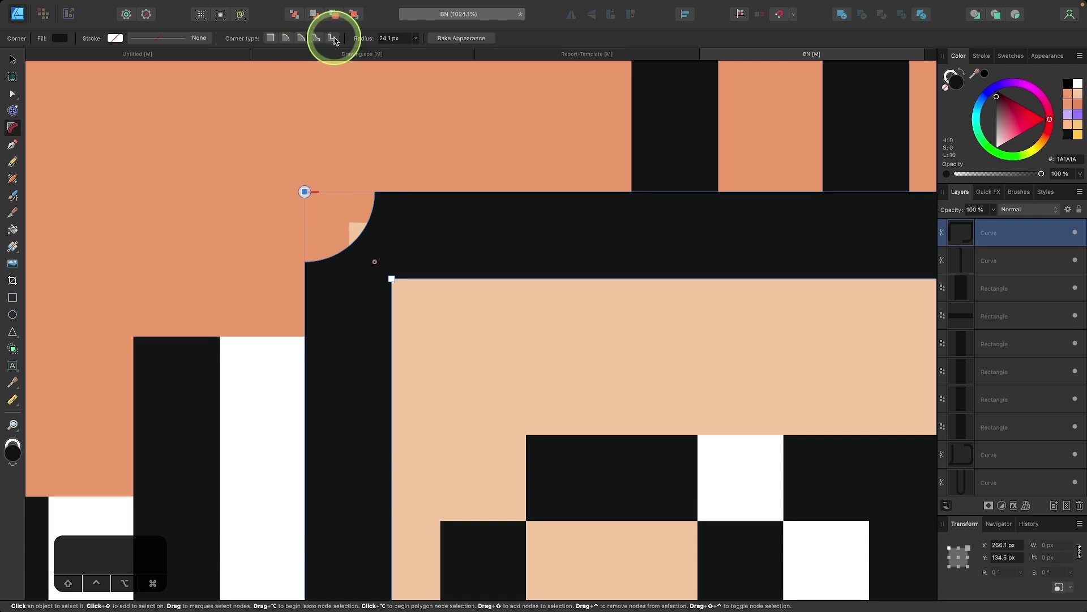
left_click(335, 40)
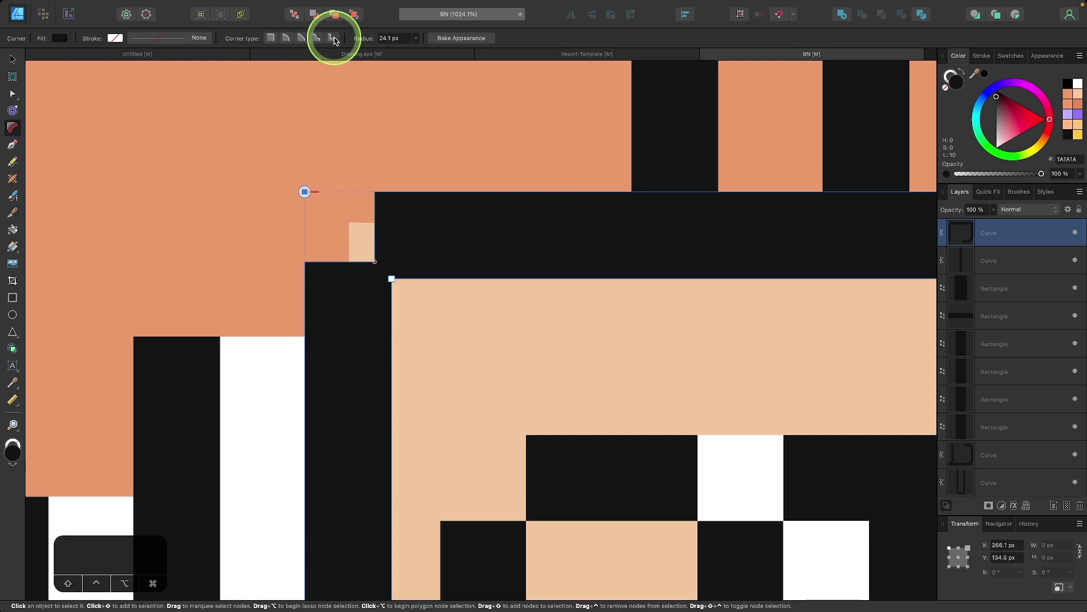
left_click(272, 40)
scroll(214, 266, "down", 3)
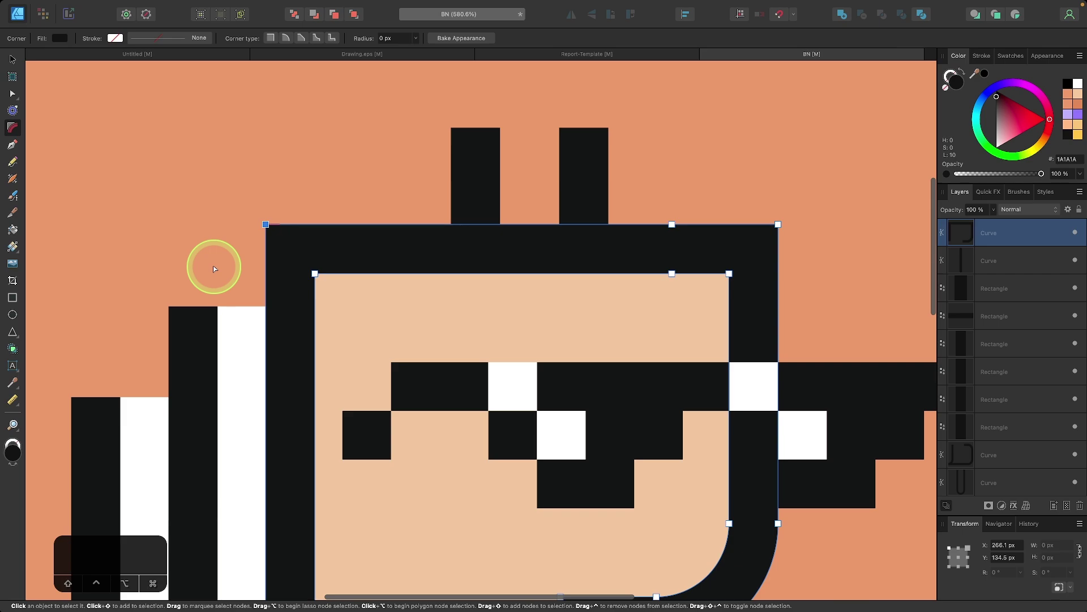
Create a blank document and choose the Quick Marker Stroke 03 brush from the Markers set for the Vector Brush Tool.
key("super+n")
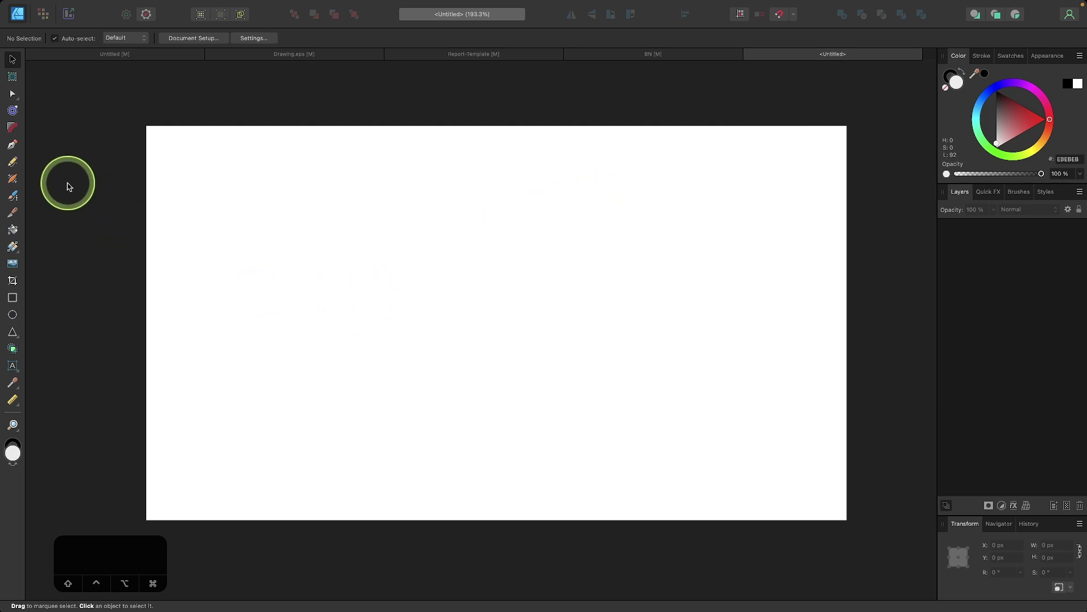
left_click(14, 197)
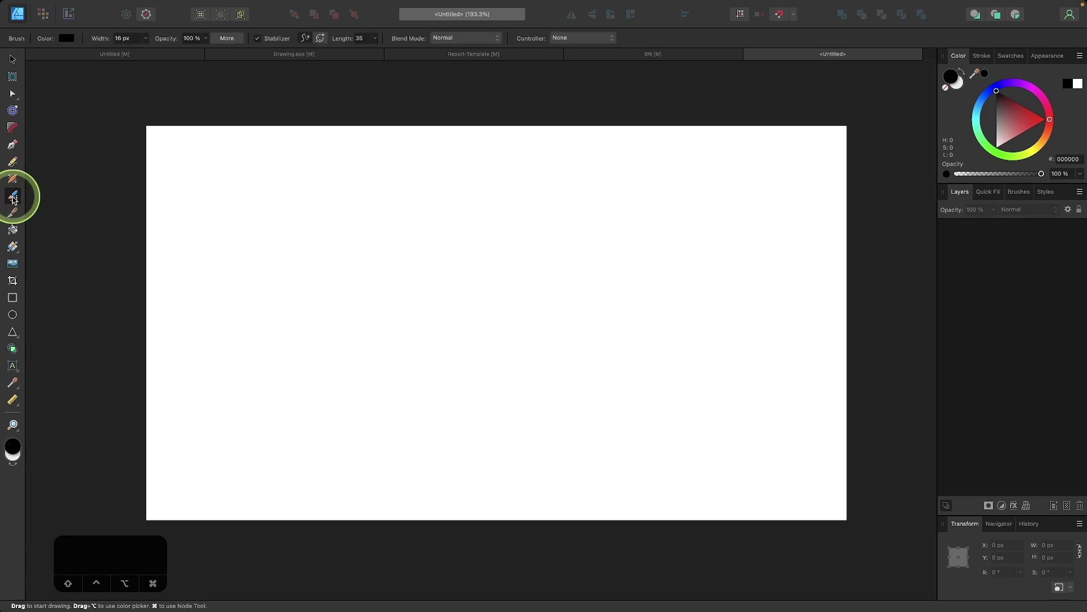
left_click(1019, 192)
left_click(988, 283)
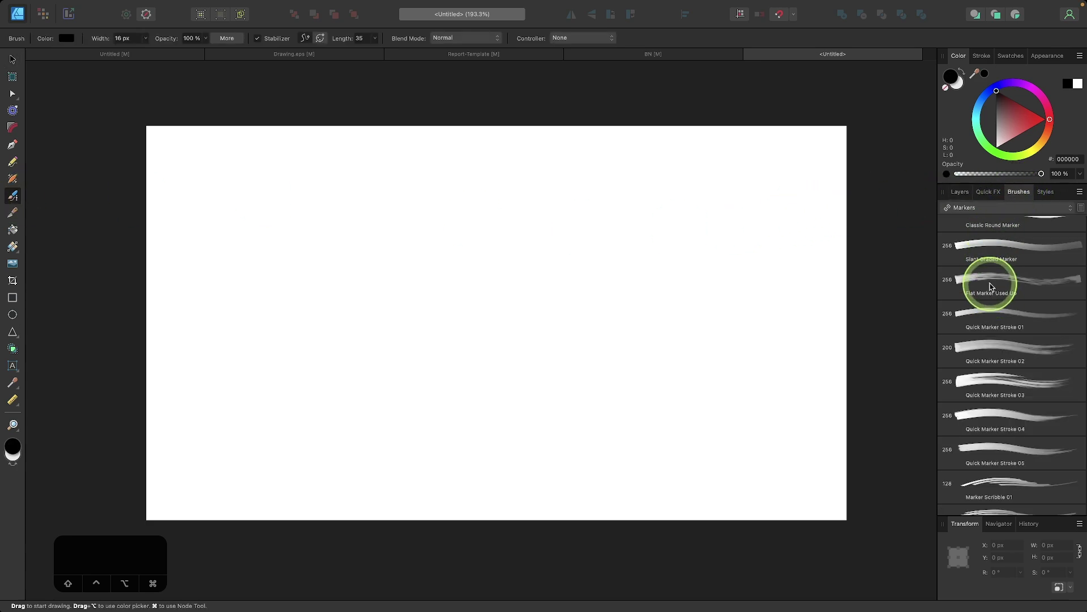
left_click(990, 340)
left_click(991, 378)
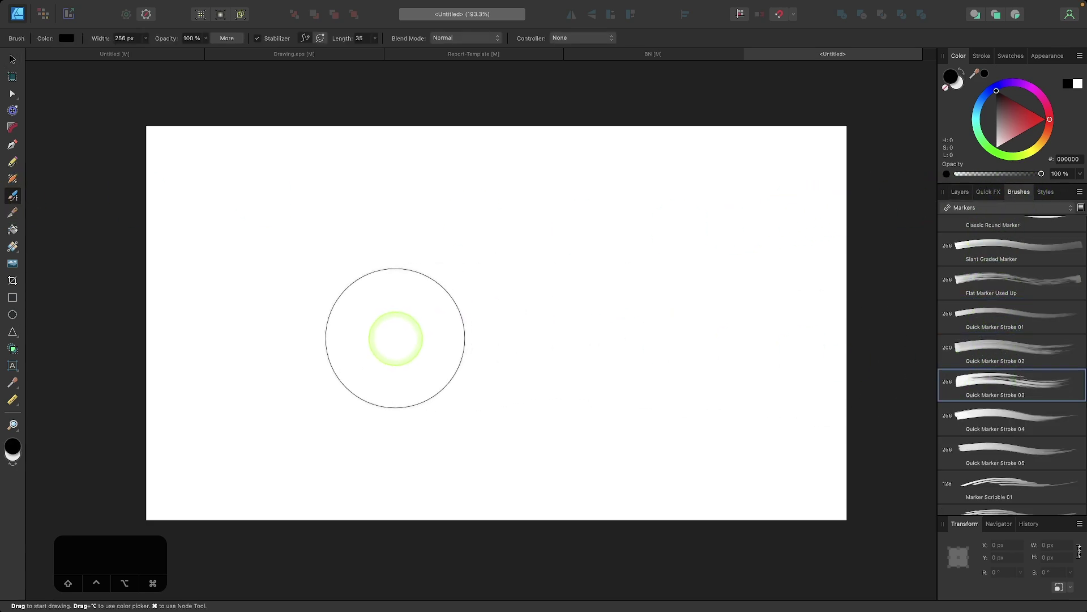
Reduce the brush width to 55.6 px and paint a wavy S-shaped stroke across the canvas.
key("bracketleft")
key("bracketleft")
key("bracketleft")
key("bracketleft")
key("bracketleft")
key("bracketleft")
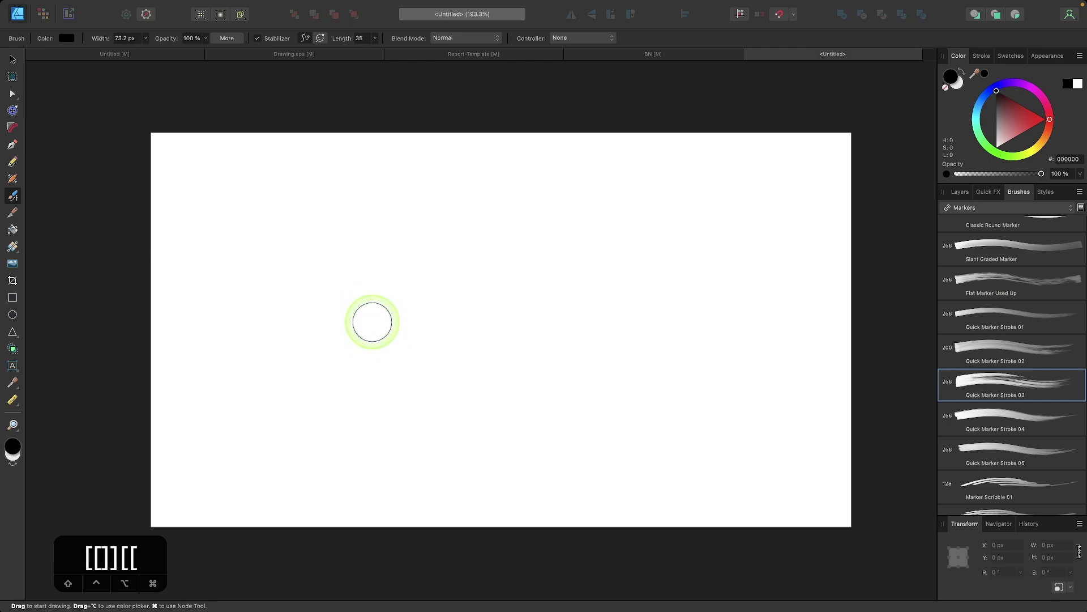
key("bracketright")
key("bracketright")
key("bracketleft")
key("bracketleft")
key("bracketleft")
key("bracketleft")
key("bracketleft")
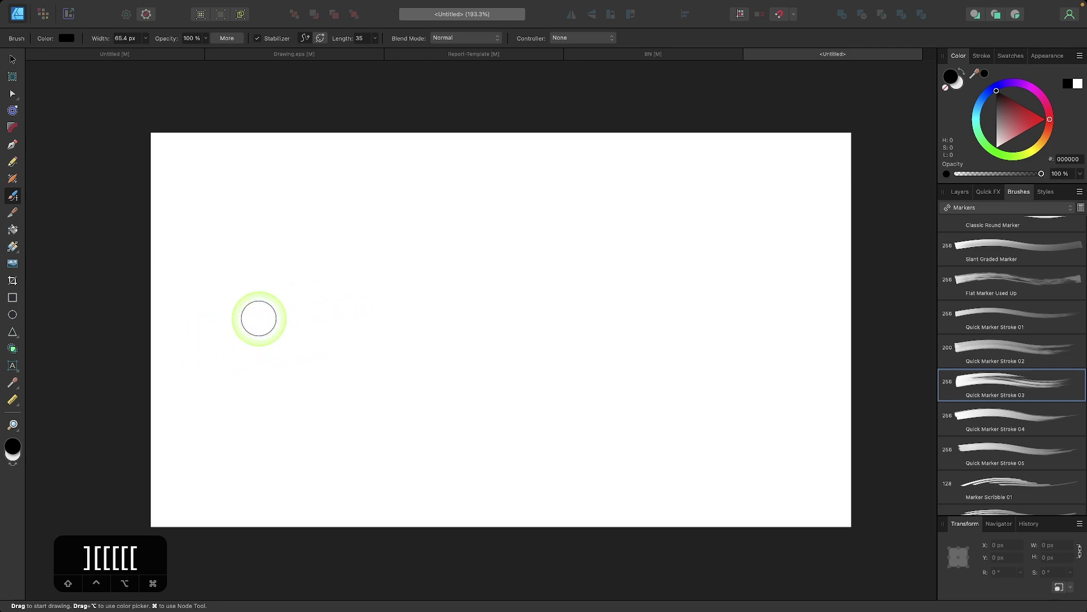
key("bracketleft")
mouse_move(238, 337)
left_mouse_down()
mouse_move(277, 275)
mouse_move(496, 203)
mouse_move(612, 306)
mouse_move(690, 328)
mouse_move(767, 213)
left_mouse_up()
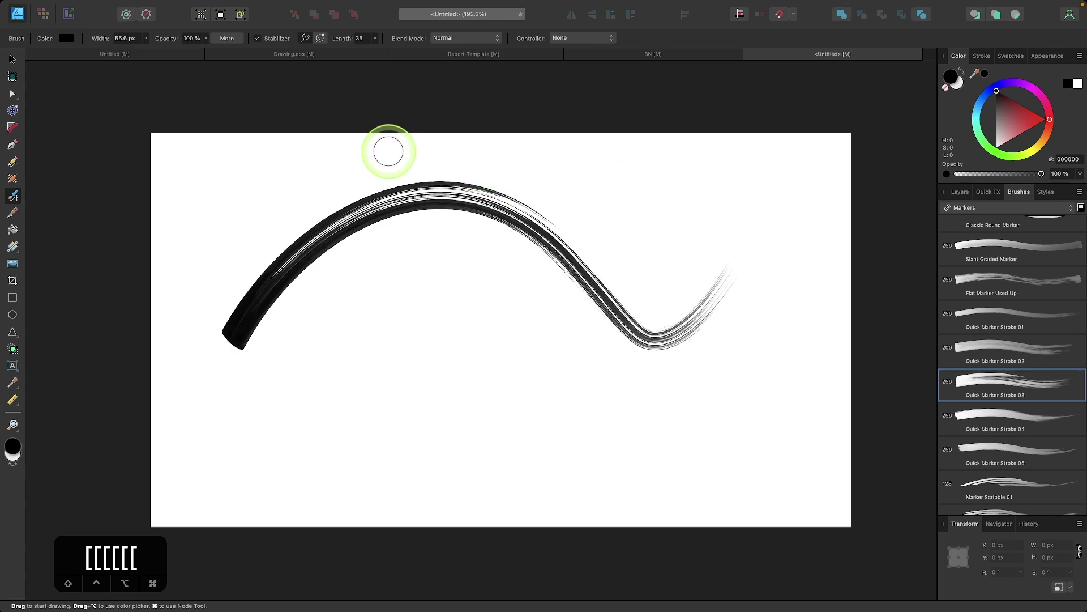
Move the brush stroke's middle node to about X 723 px, Y 258.7 px and examine the stroke's texture up close.
left_click(12, 93)
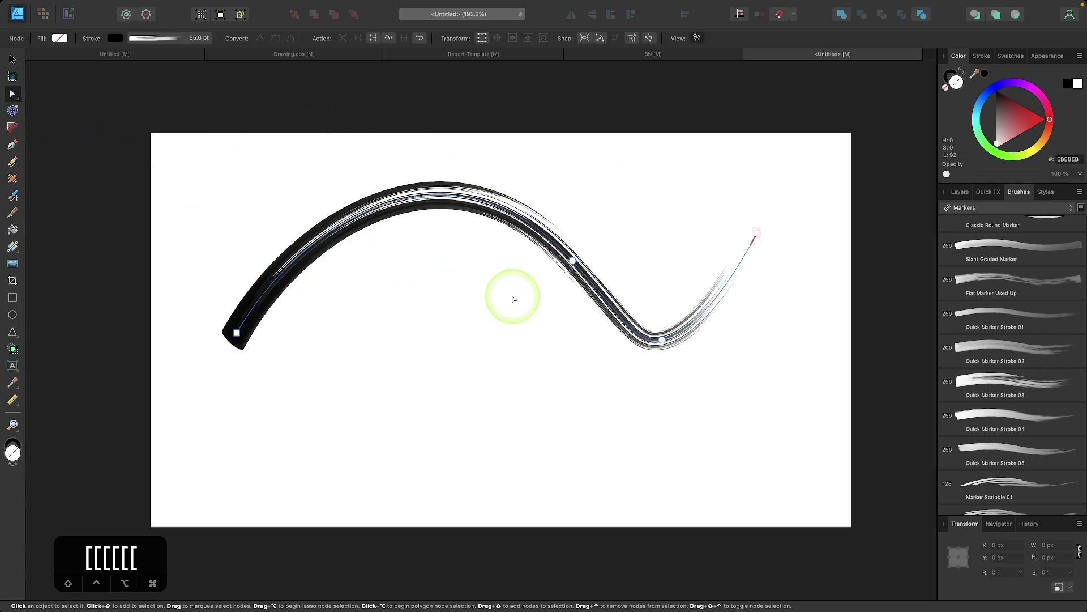
left_click_drag(574, 261, 549, 272)
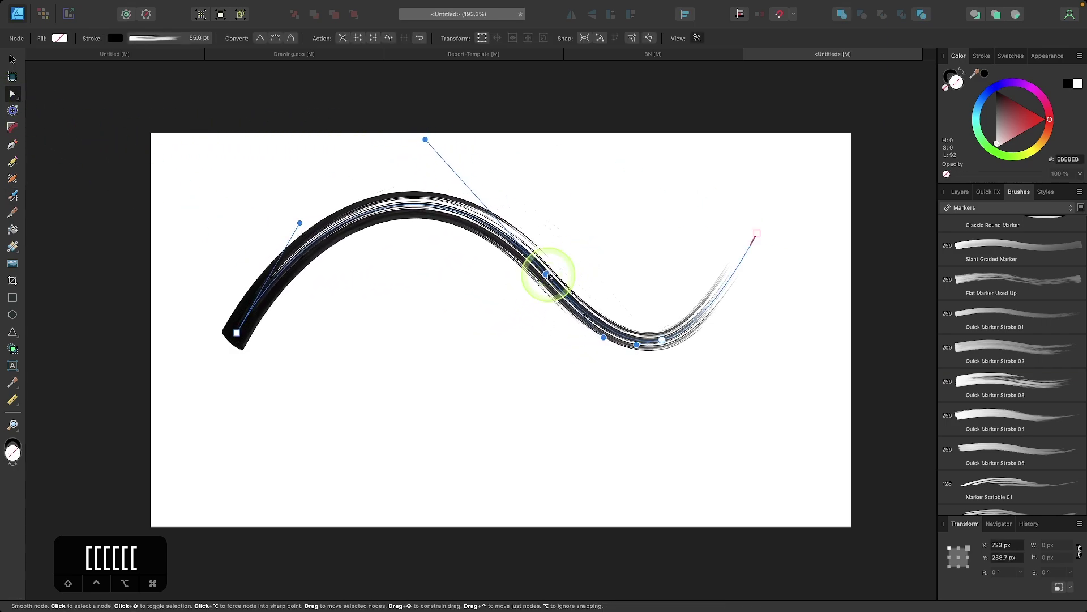
scroll(357, 220, "up", 15)
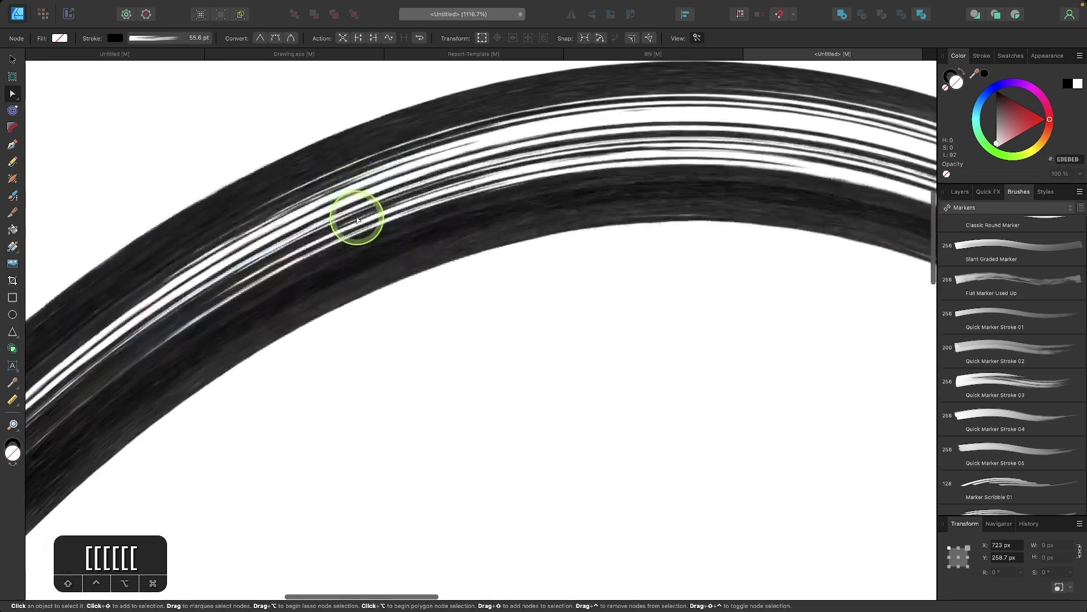
scroll(437, 308, "down", 8)
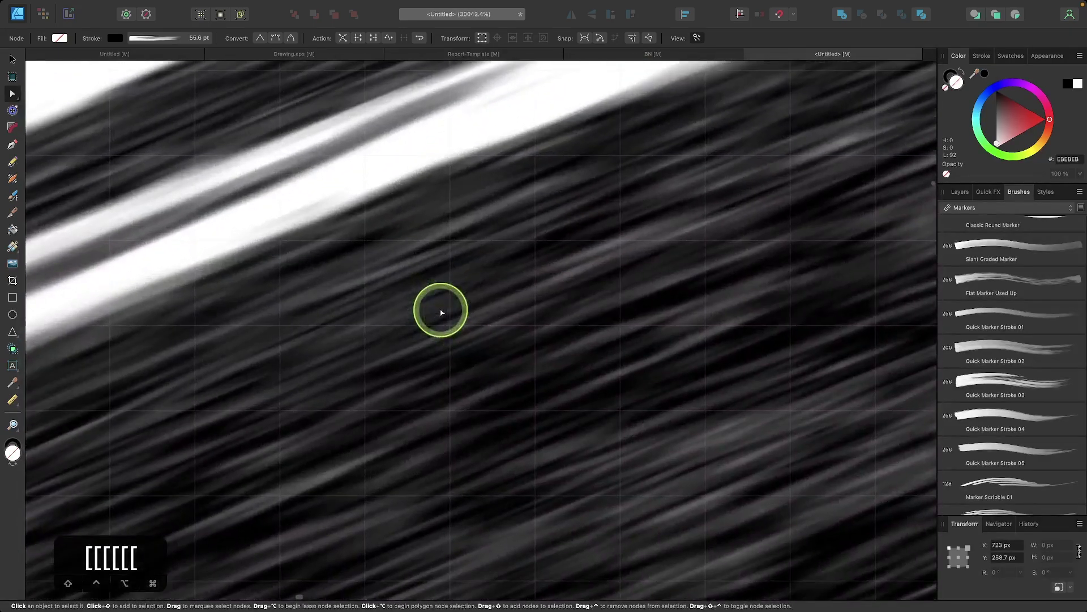
scroll(441, 311, "down", 8)
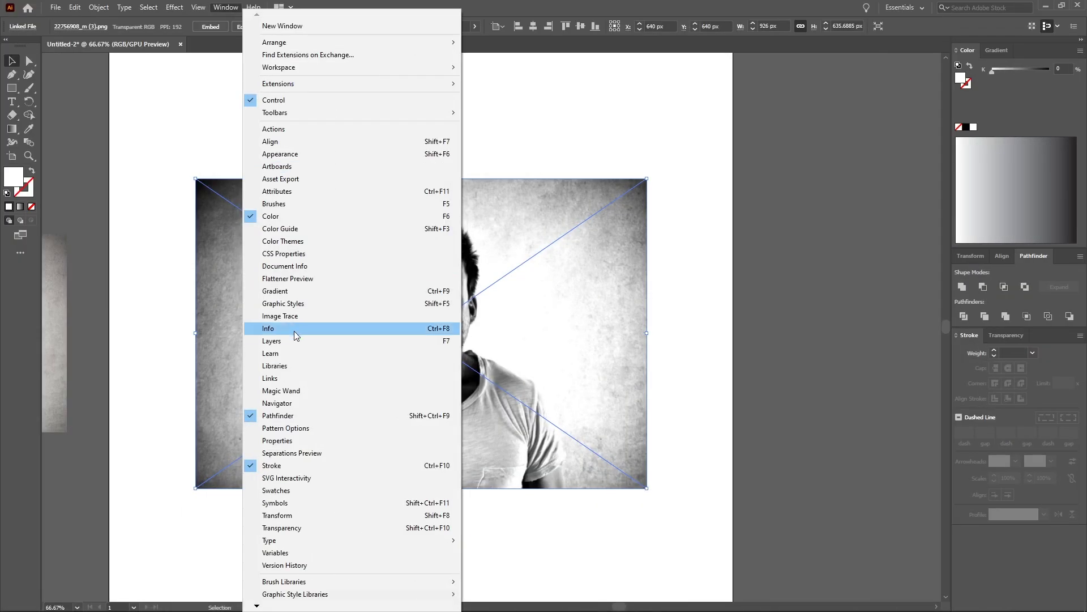
Switch to Illustrator and image-trace the photo in black and white with threshold 107, paths 100%, corners 0% and noise 51 px.
left_click(294, 331)
left_click(755, 427)
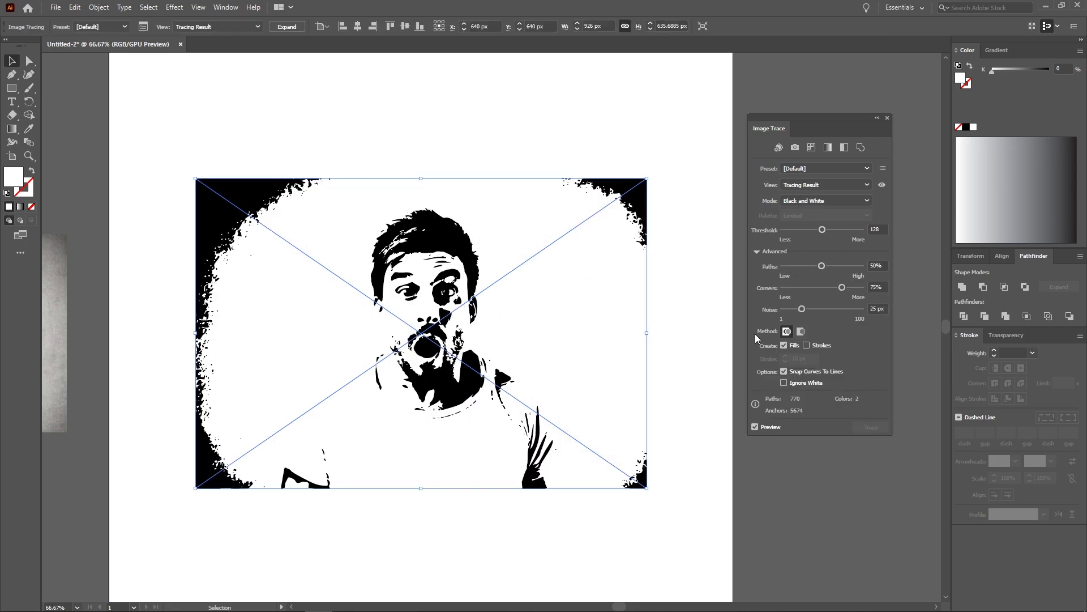
left_click_drag(822, 229, 818, 230)
mouse_move(845, 266)
left_mouse_down()
mouse_move(809, 266)
mouse_move(835, 308)
left_mouse_up()
left_click_drag(822, 287, 861, 287)
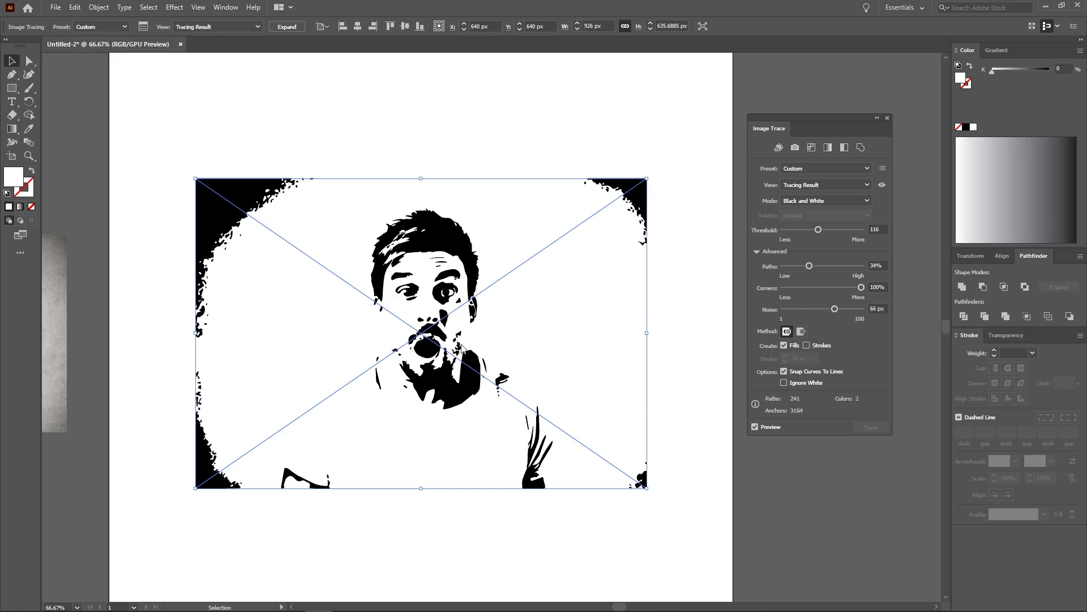
mouse_move(829, 229)
left_mouse_down()
mouse_move(819, 229)
mouse_move(861, 266)
left_mouse_up()
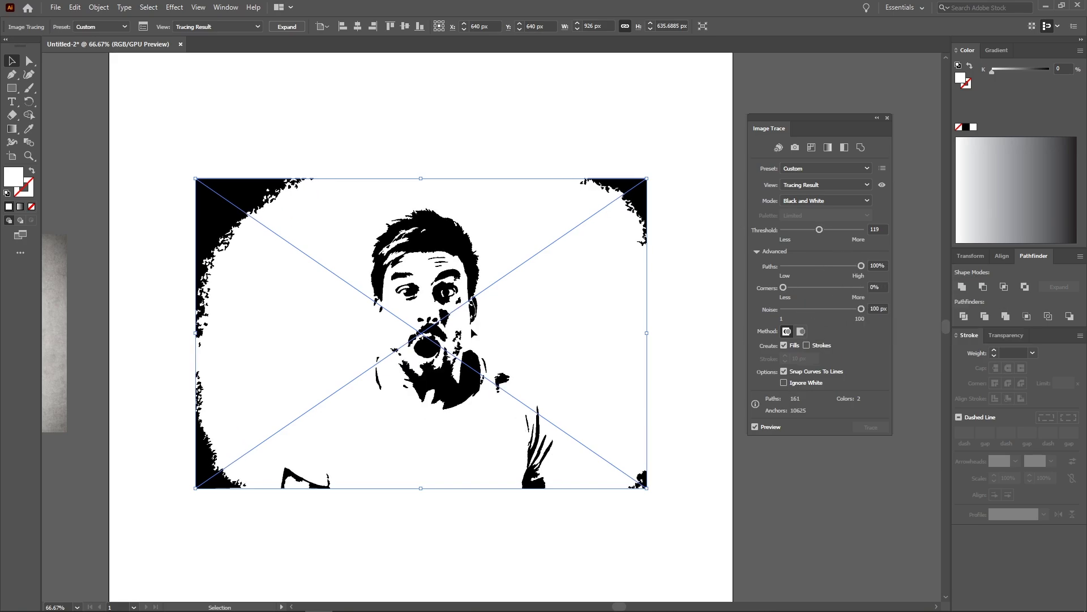
left_click_drag(820, 230, 816, 230)
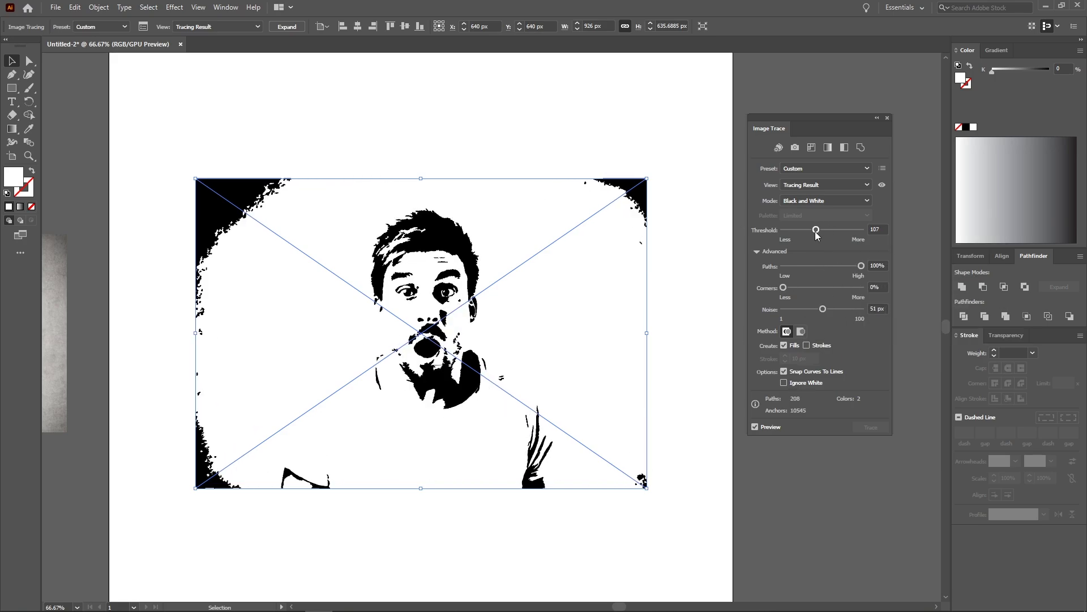
Expand and ungroup the traced photo, then delete the background and stray shapes around the man's portrait.
left_click(98, 7)
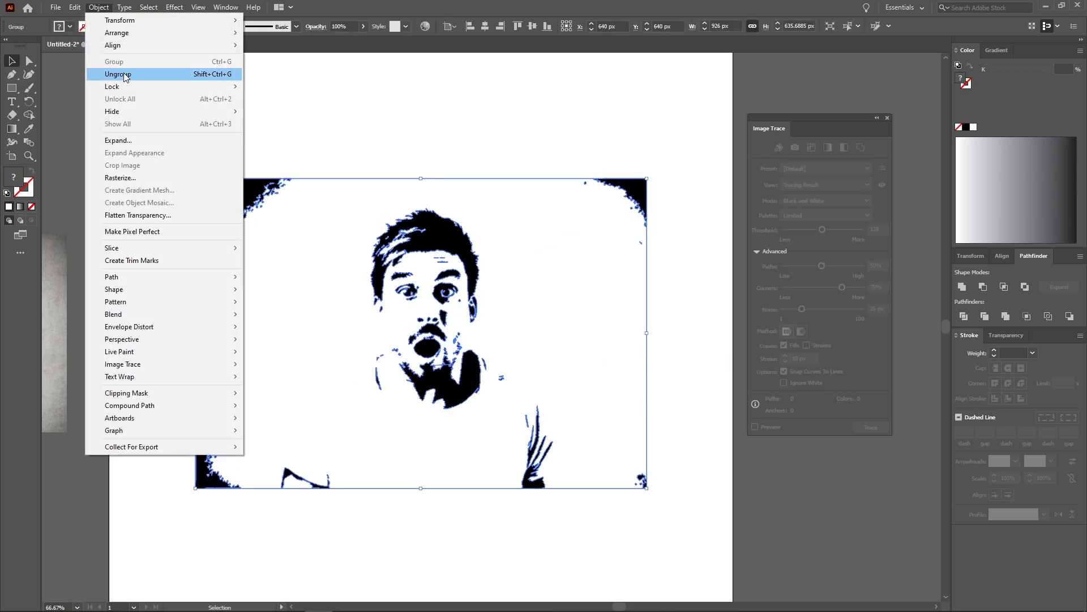
left_click(113, 75)
left_click_drag(340, 499, 169, 339)
key("Delete")
scroll(433, 261, "up", 5)
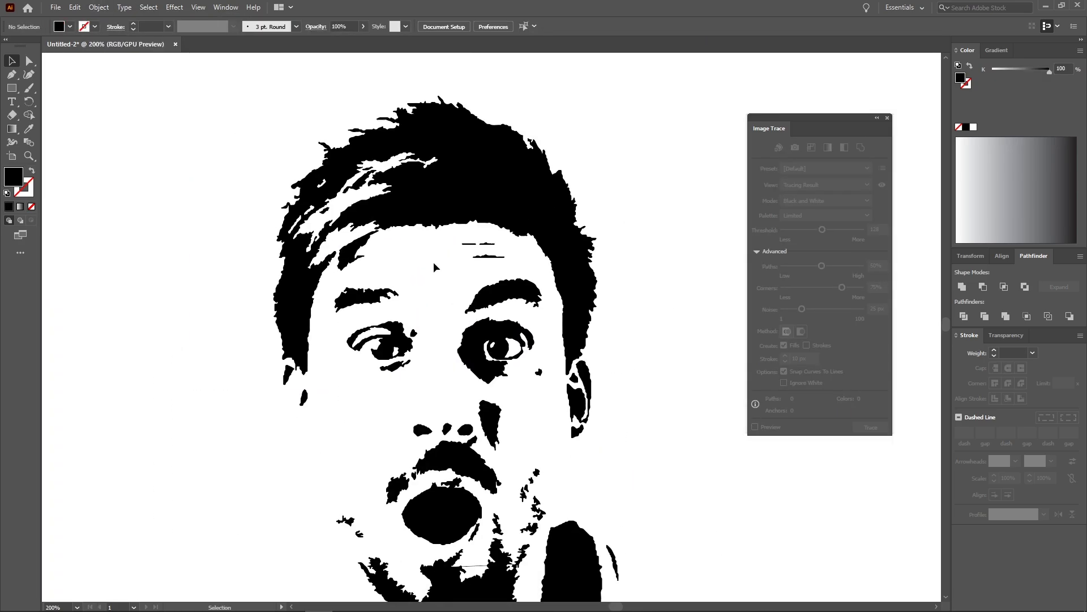
scroll(433, 262, "down", 3)
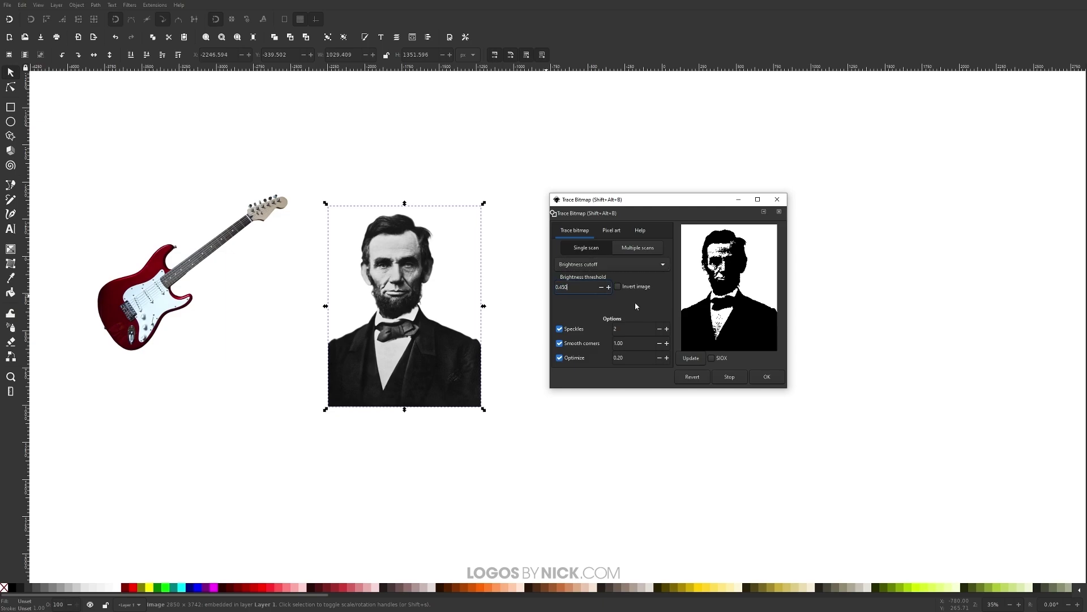
Switch to Inkscape, trace the portrait with an inverted brightness cutoff of 0.450, and remove the tracing after moving it aside.
left_click(617, 286)
left_click(767, 377)
left_click_drag(416, 246, 229, 406)
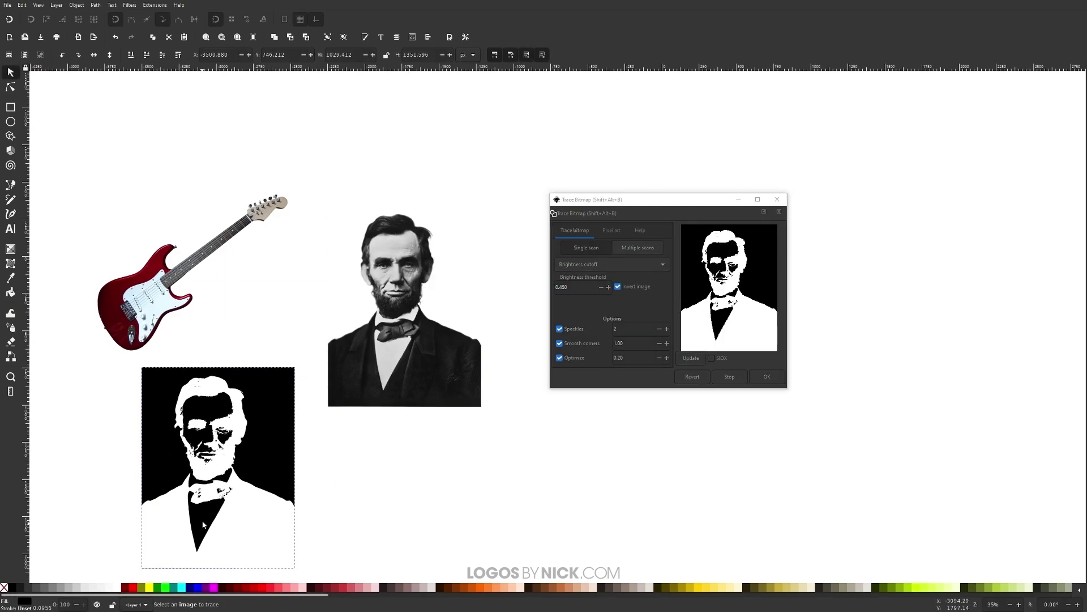
key("Delete")
Trace the guitar photo with multiple scans using 8 colors, and move the tracing clear of the photo.
left_click(404, 317)
left_click_drag(405, 317, 138, 158)
left_click(638, 248)
mouse_move(187, 277)
left_mouse_down()
mouse_move(390, 316)
mouse_move(388, 453)
left_mouse_up()
left_click(767, 376)
scroll(388, 450, "down", 1)
scroll(391, 365, "up", 6)
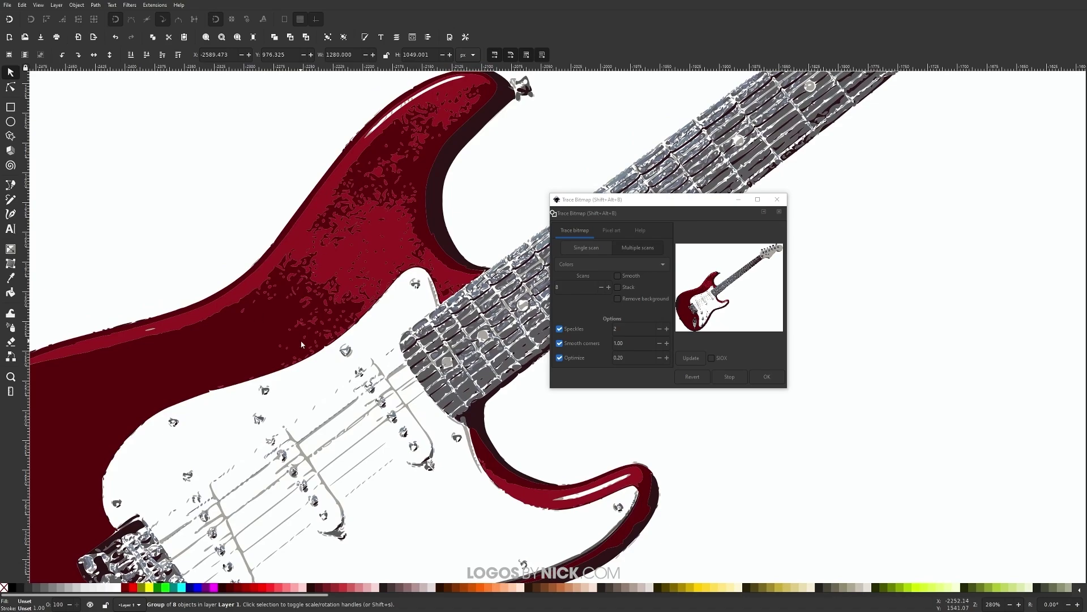
scroll(302, 344, "down", 5)
left_click_drag(413, 408, 279, 413)
Retrace the guitar photo with 16 color scans and pull the traced body shapes apart.
left_click(461, 158)
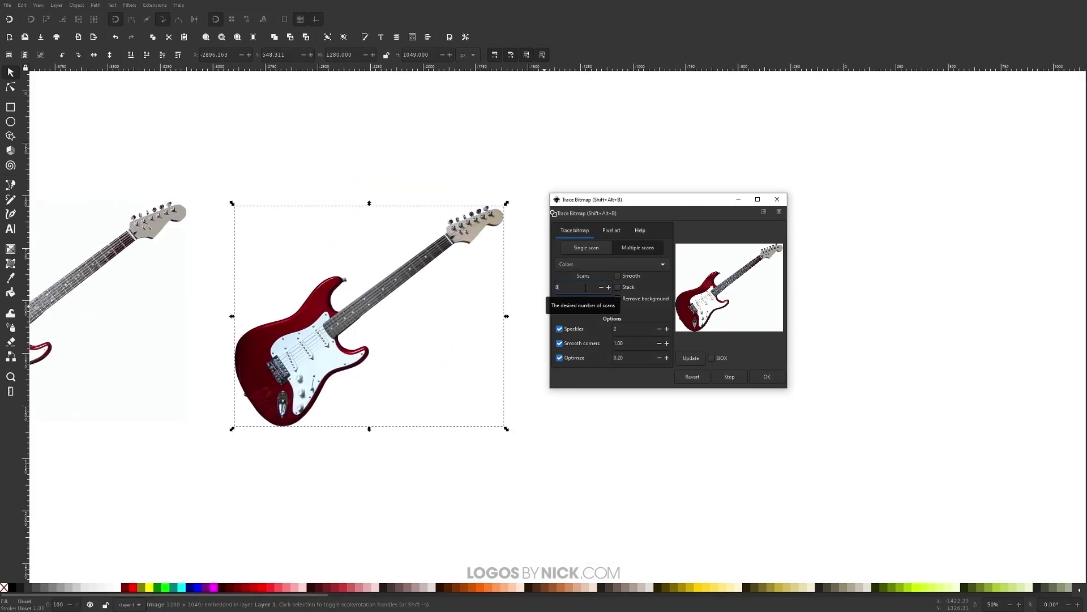
key("BackSpace")
type("16")
mouse_move(374, 375)
left_mouse_down()
mouse_move(344, 370)
mouse_move(362, 387)
mouse_move(330, 419)
left_mouse_up()
scroll(287, 305, "up", 2)
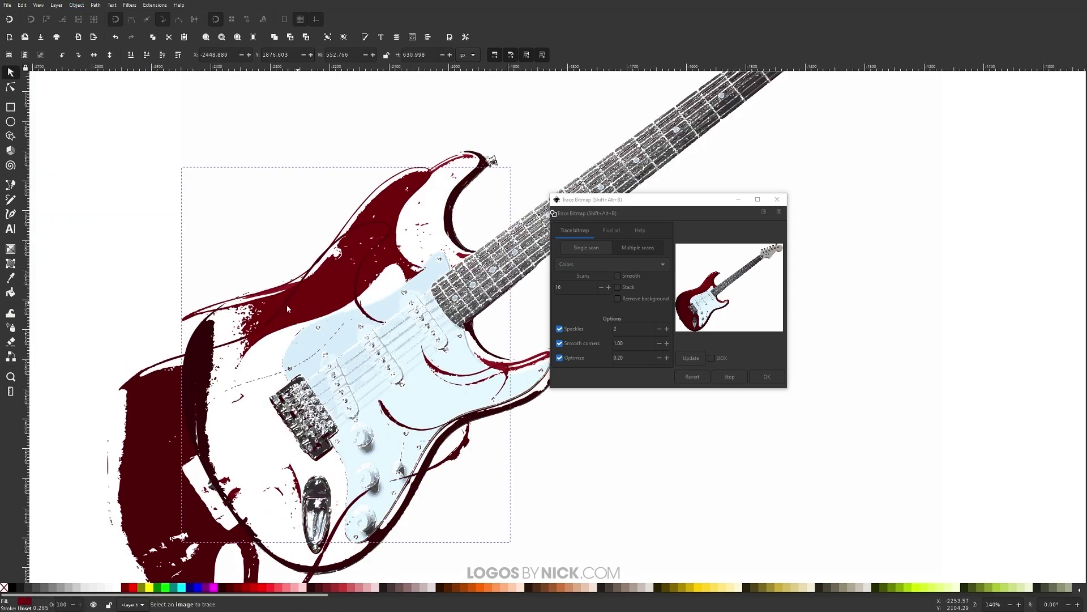
scroll(287, 305, "down", 2)
Retrace the guitar photo with background removal enabled and lay the tracing over the portrait.
left_click(617, 299)
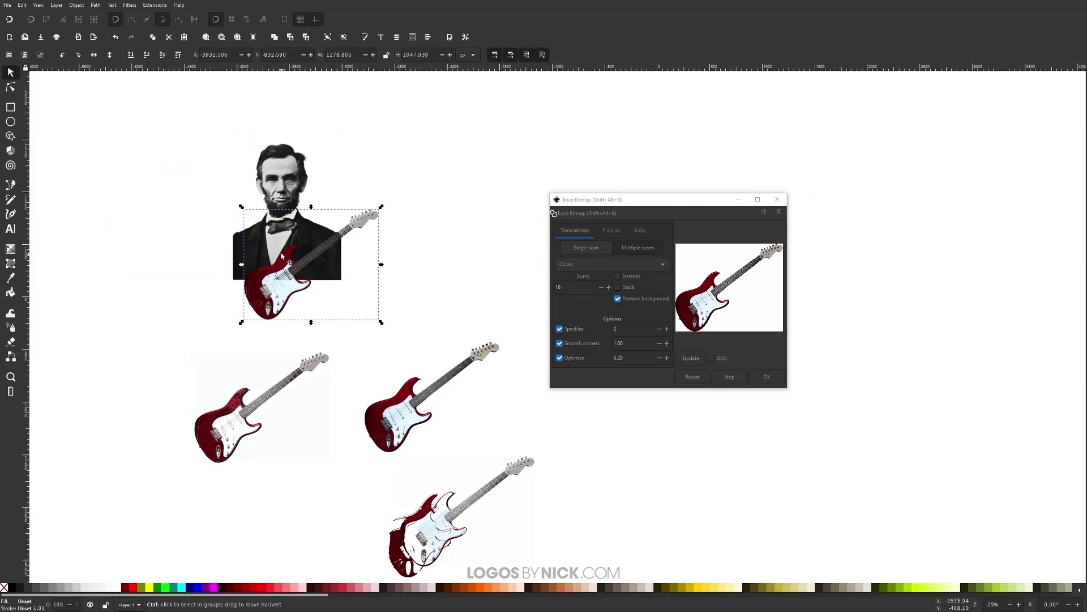
scroll(235, 273, "up", 5)
scroll(242, 342, "down", 4)
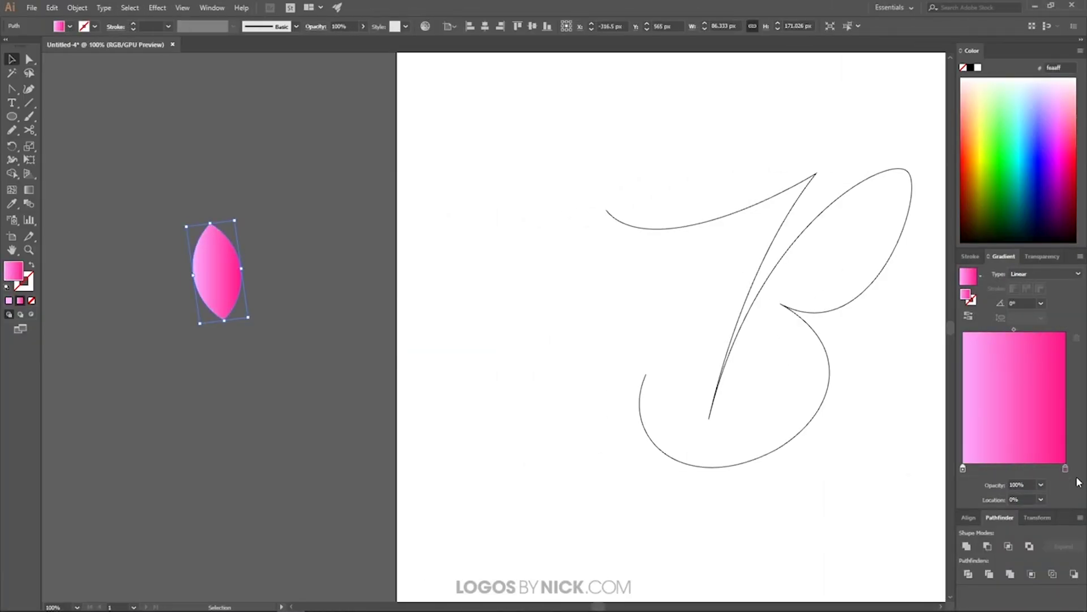
Switch to Illustrator, duplicate the pink gradient leaf beside itself, and blend the two leaves with adjusted blend options.
mouse_move(226, 271)
left_mouse_down()
mouse_move(175, 267)
mouse_move(221, 274)
left_mouse_up()
left_click(166, 269, "shift")
left_click(77, 7)
mouse_move(91, 301)
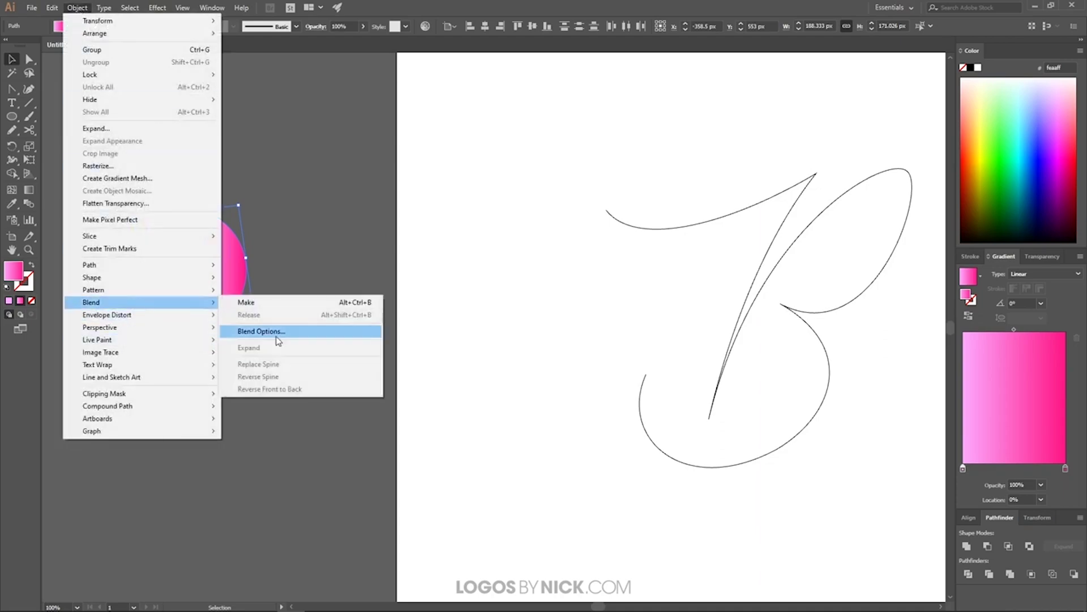
left_click(277, 340)
left_click(499, 250)
left_click(510, 250)
left_click(510, 308)
left_click(77, 8)
left_click(246, 302)
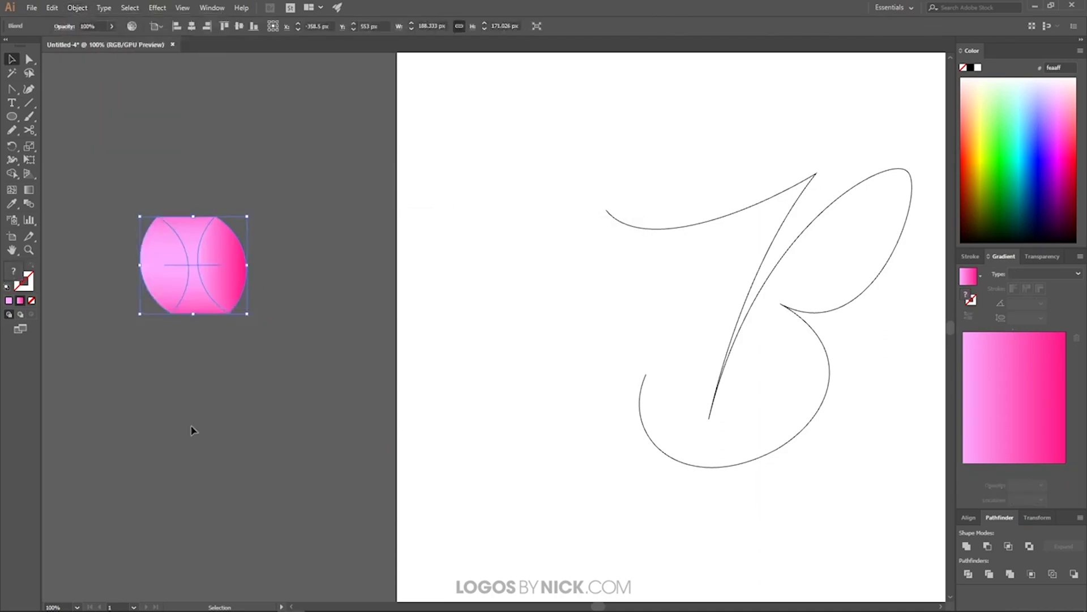
Replace the spine of the blend, shrunk to about 93 px wide, with the B-shaped path and reverse that spine.
left_click_drag(193, 264, 474, 315)
left_click_drag(529, 372, 521, 311)
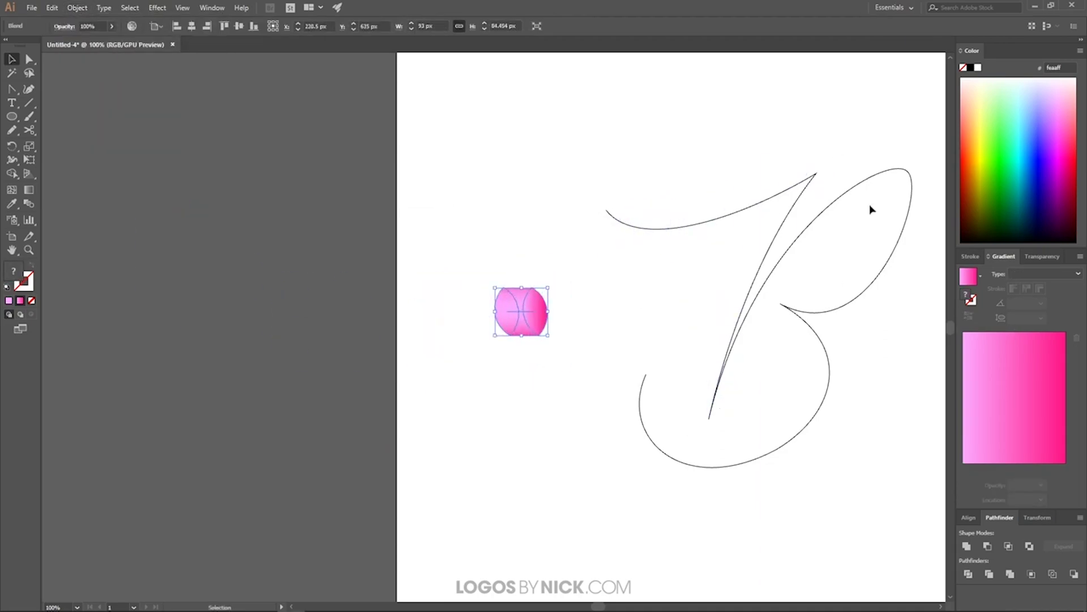
left_click(642, 397, "shift")
left_click(77, 8)
mouse_move(90, 302)
left_click(293, 363)
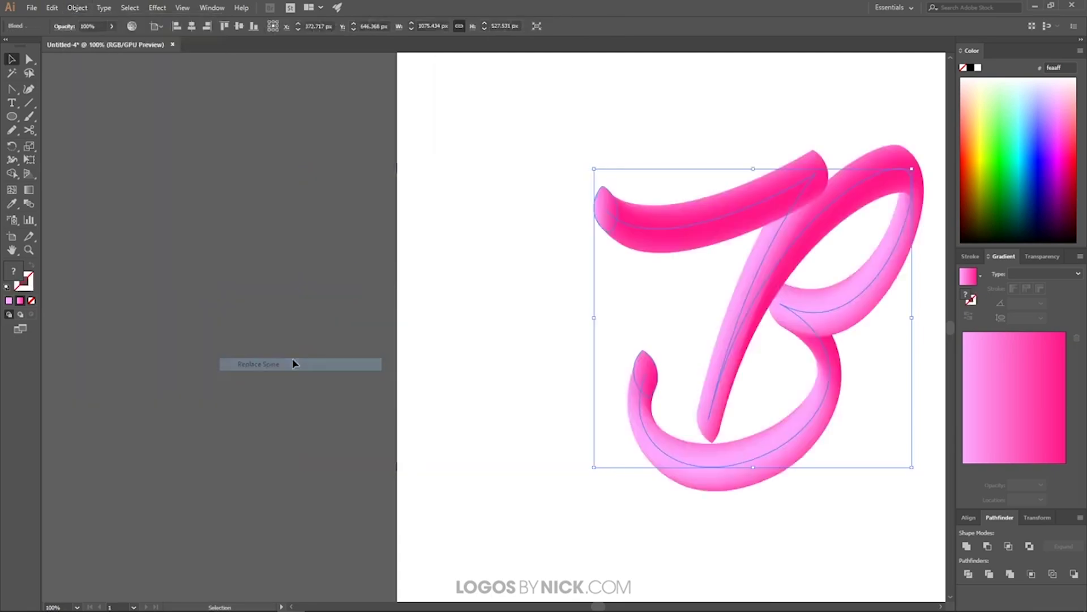
left_click(77, 7)
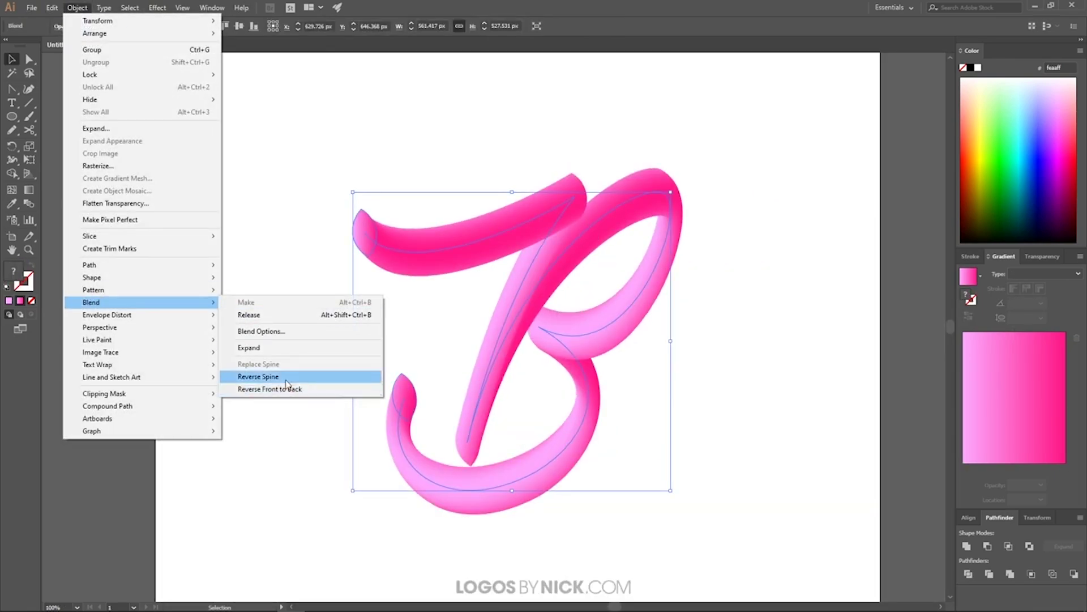
left_click(286, 381)
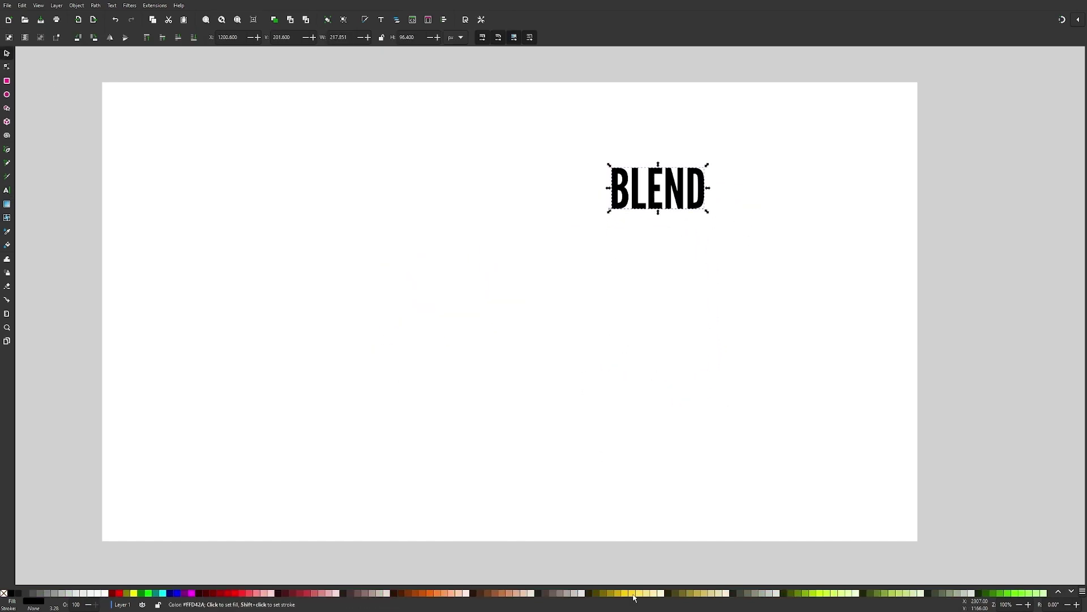
Switch to Inkscape, fill the BLEND lettering with yellow #FFD42A, and make a larger pink copy of it.
left_click(633, 593)
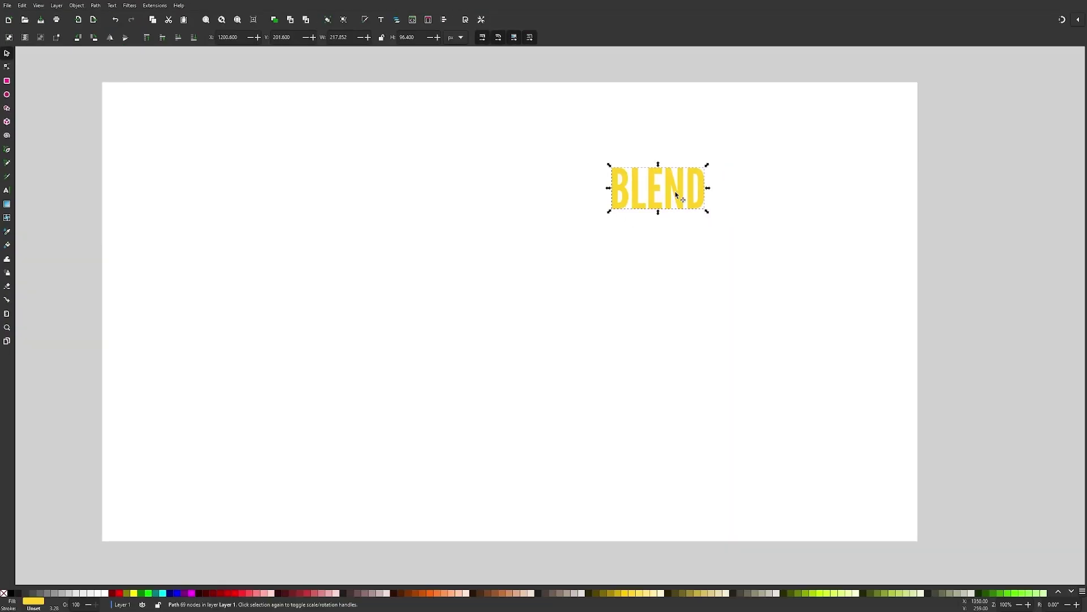
left_click_drag(608, 211, 554, 243)
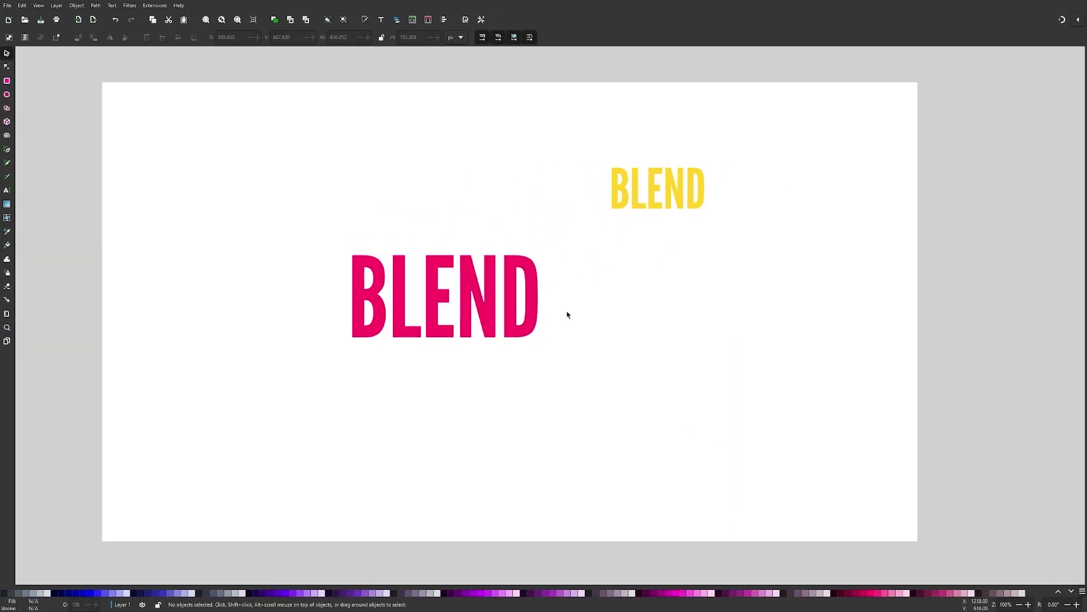
Interpolate between the pink and yellow BLEND lettering with exponent 1.0, 5 steps, interpolated style and live preview.
left_click(154, 5)
mouse_move(195, 90)
left_click(287, 107)
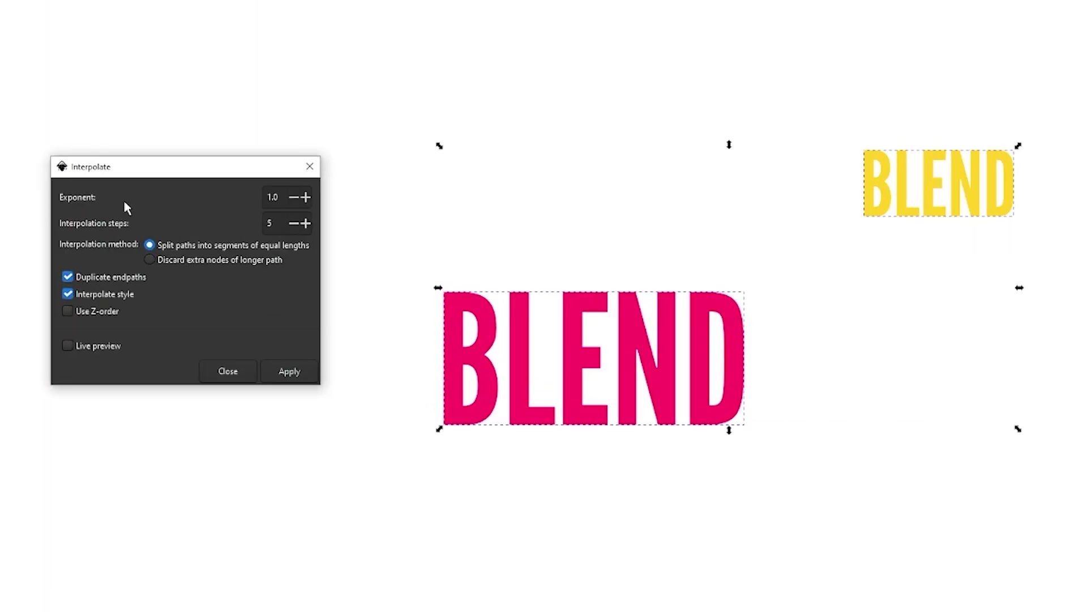
left_click(68, 346)
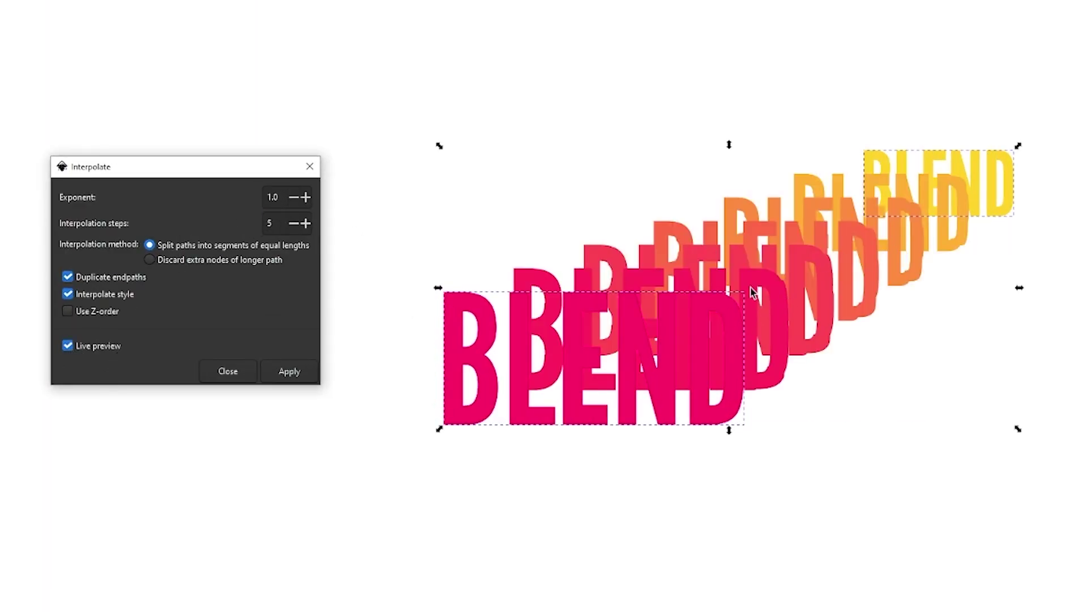
key("Up")
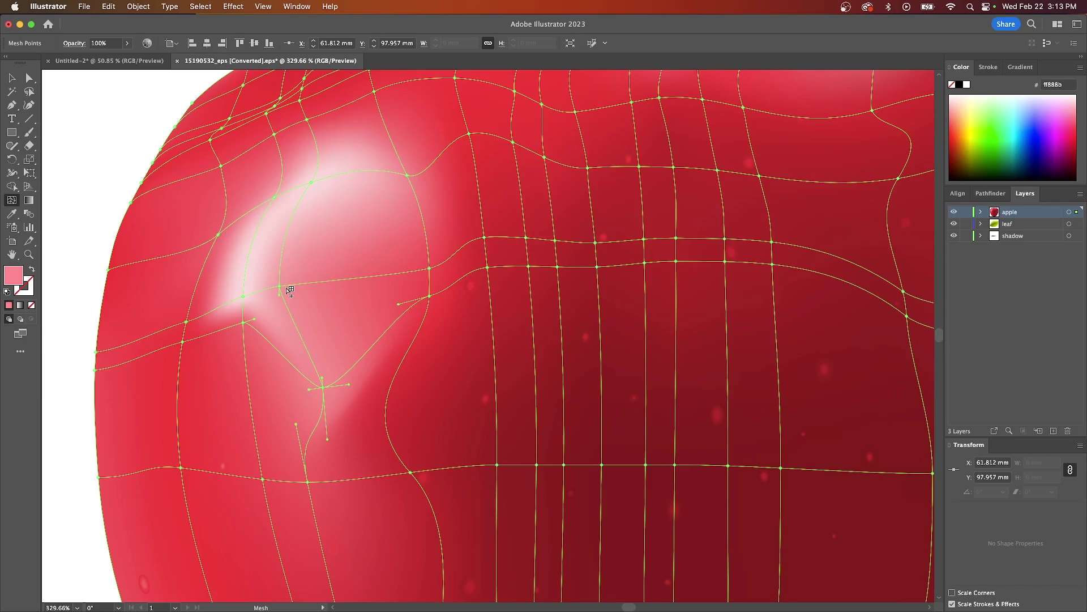
Switch to Illustrator, shift the gradient mesh point beneath the apple's highlight, and examine the surrounding mesh.
left_click_drag(283, 285, 315, 283)
scroll(316, 284, "down", 3)
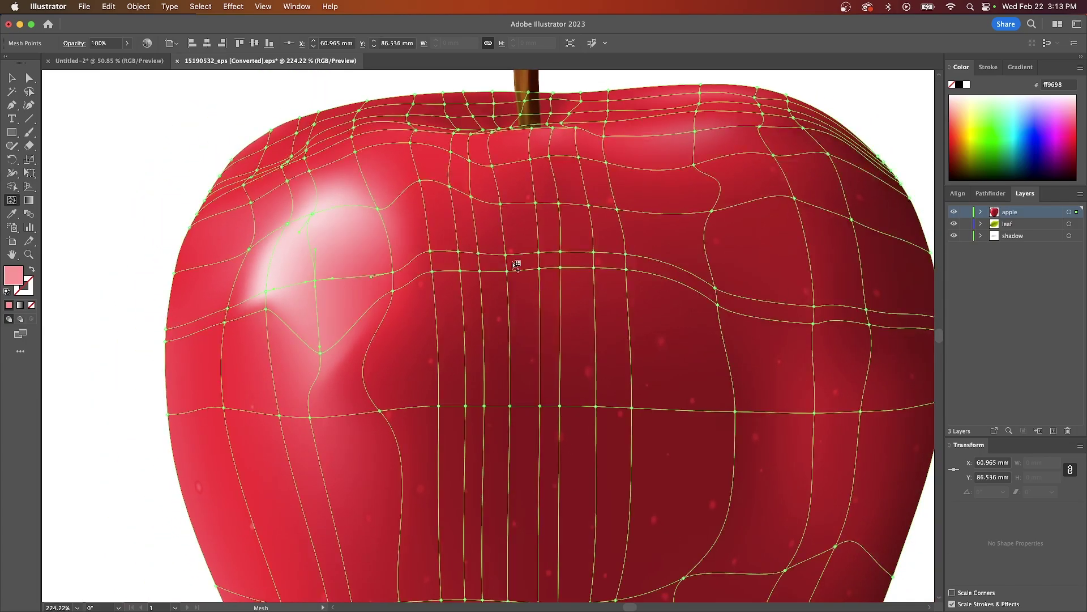
scroll(516, 262, "right", 2)
scroll(516, 264, "down", 2)
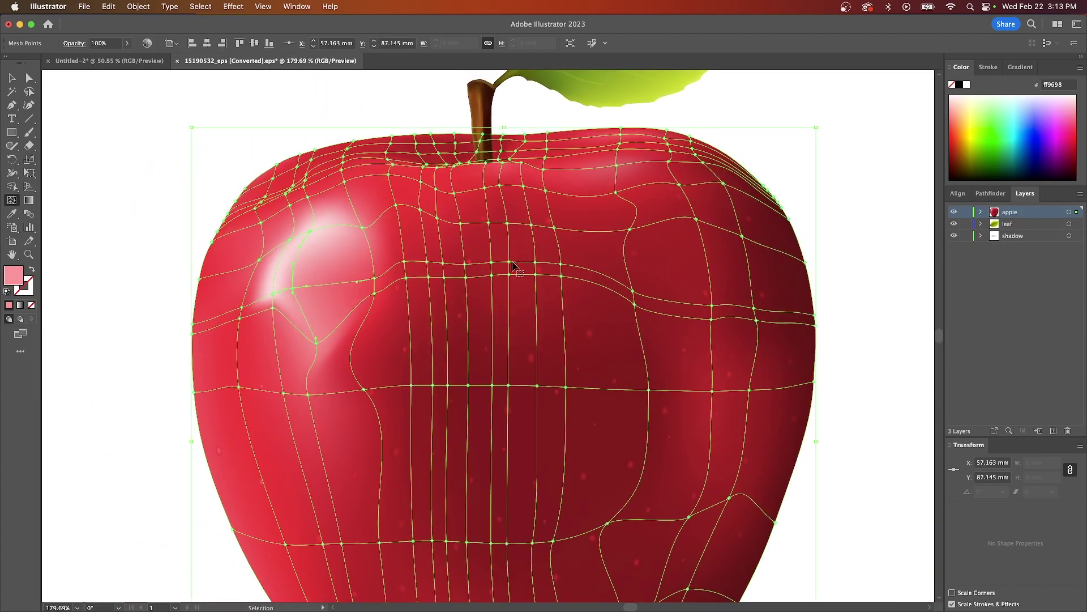
left_click(513, 263)
scroll(516, 263, "up", 2)
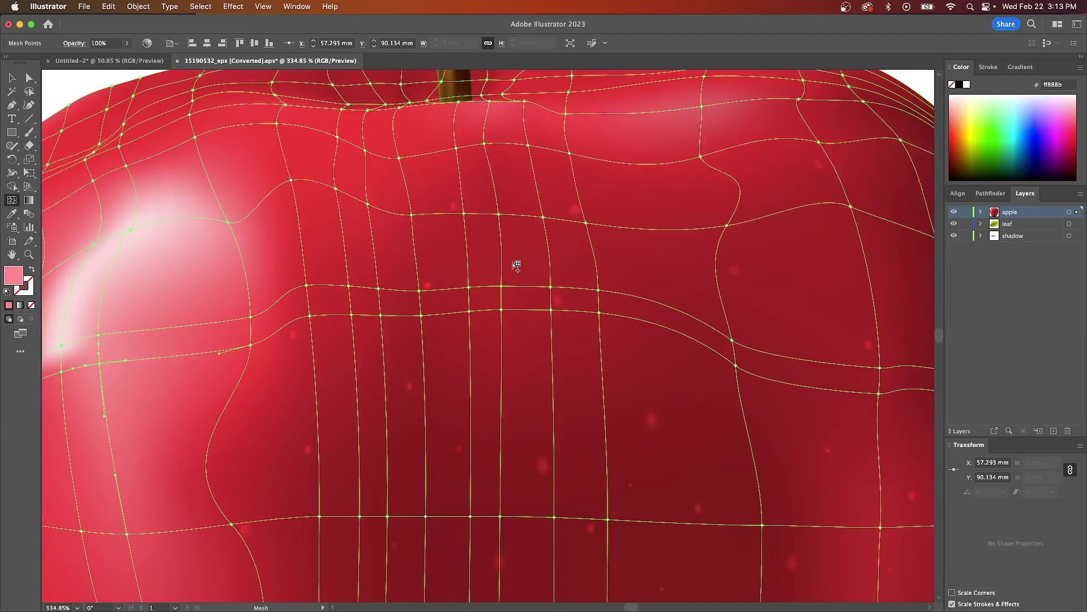
scroll(516, 264, "down", 3)
scroll(516, 264, "left", 2)
scroll(516, 265, "down", 1)
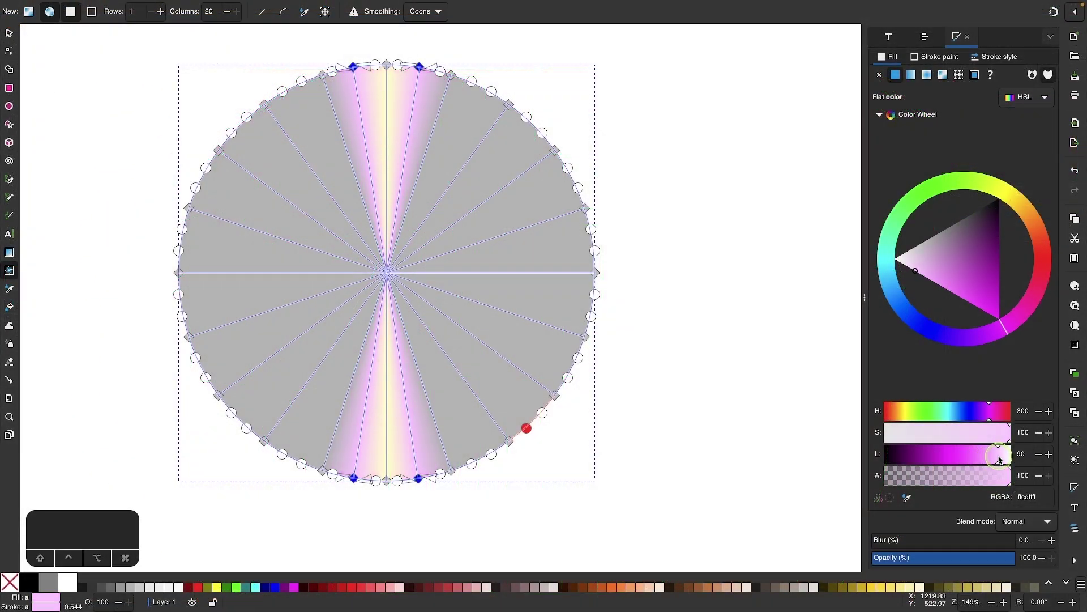
Switch to Inkscape and color the circle's conical mesh nodes pale pink, light cyan and white.
scroll(328, 175, "up", 2)
scroll(478, 388, "down", 3)
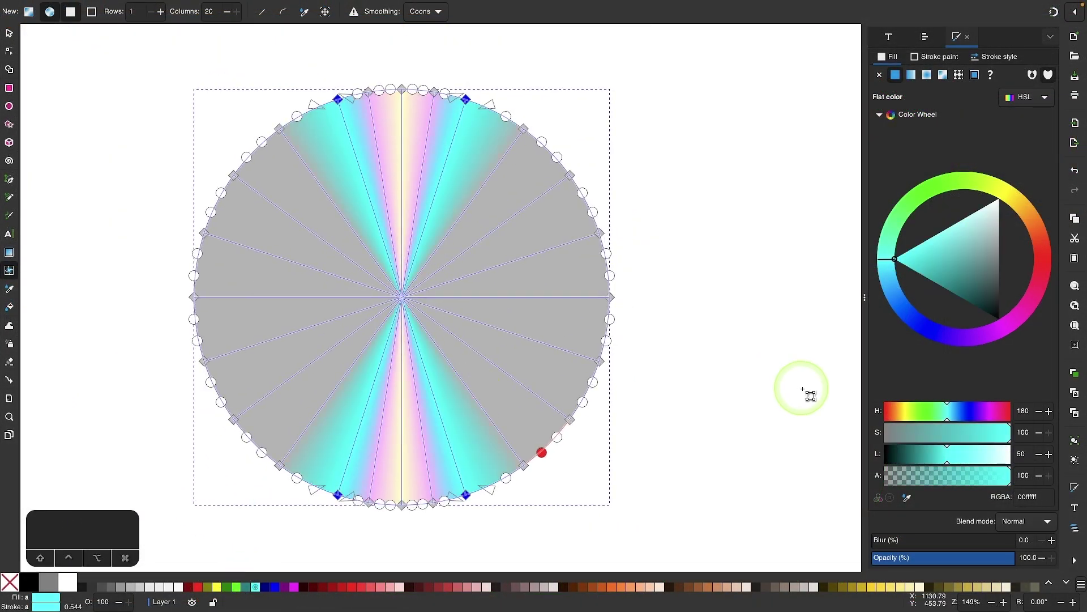
scroll(551, 308, "up", 1)
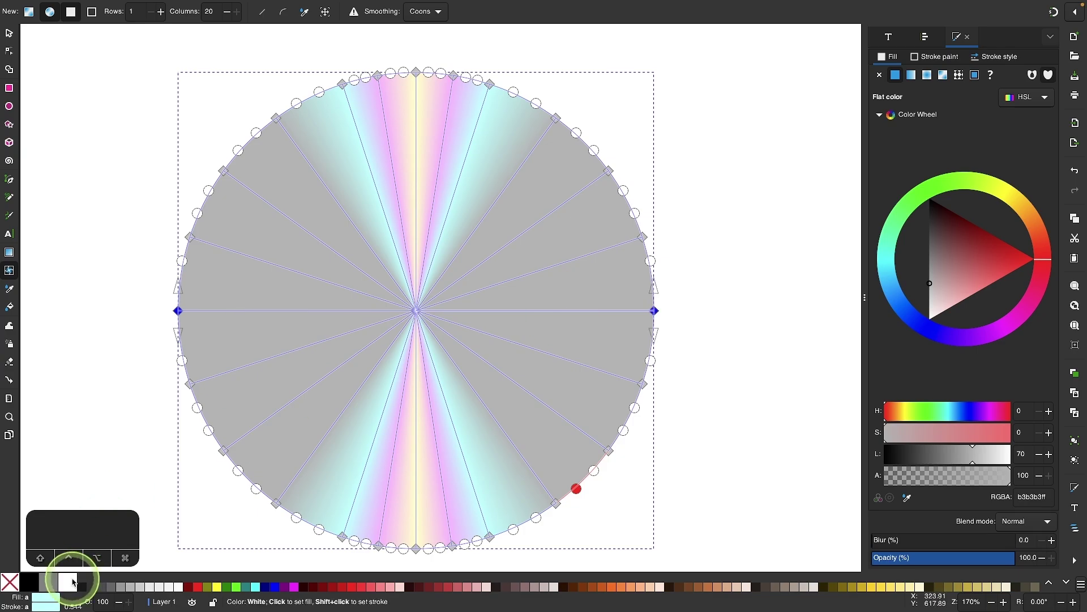
key("BackSpace")
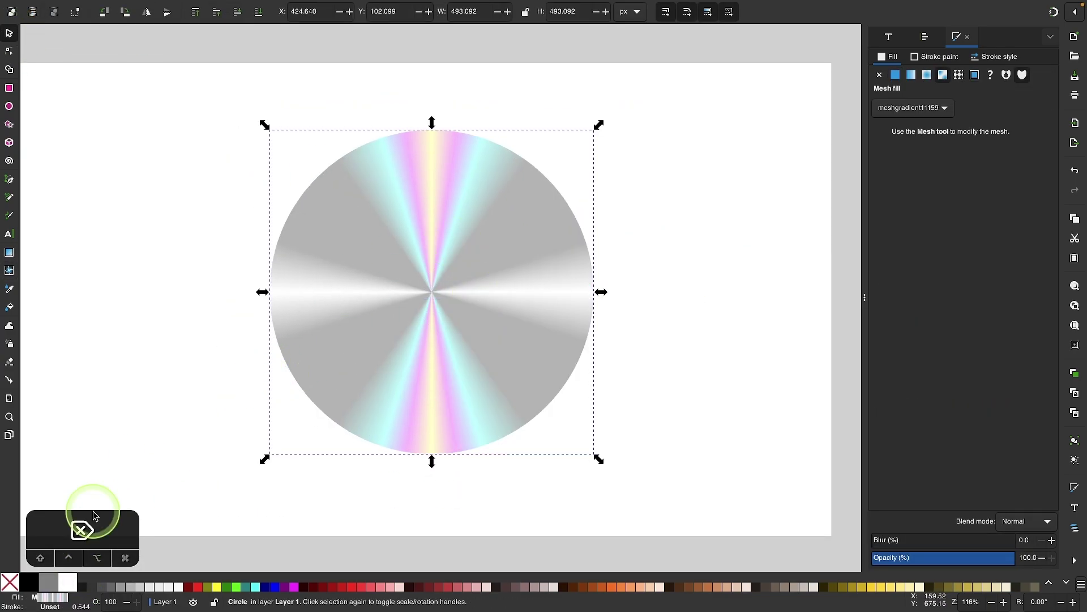
Build a conical mesh with 20 rows and 1 column over the disc and color alternate nodes white.
key("m")
left_click(133, 11)
type("20")
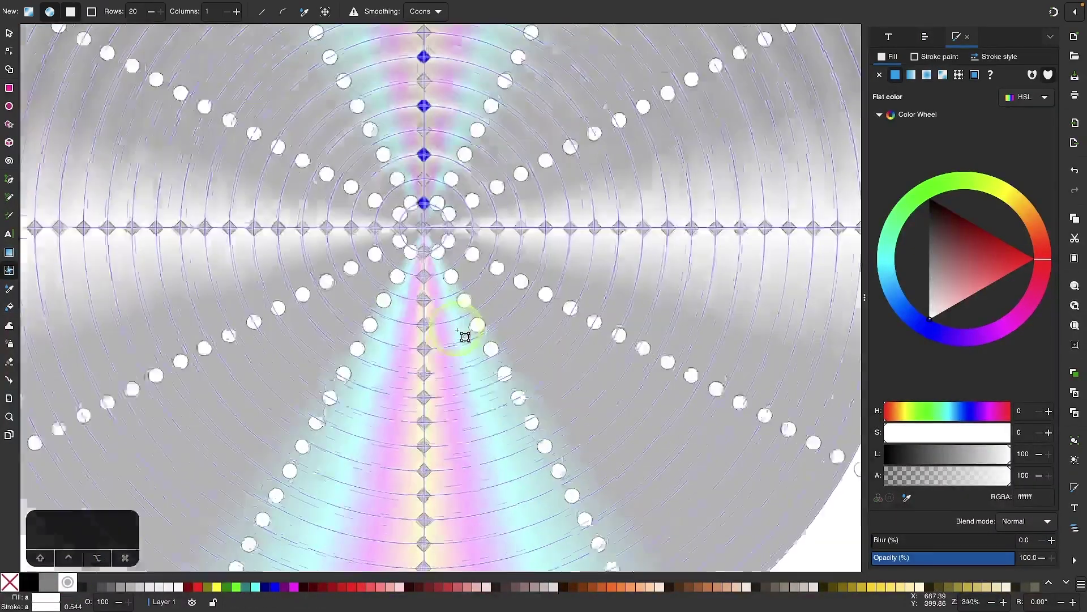
scroll(465, 336, "up", 2)
scroll(408, 364, "down", 5)
scroll(528, 211, "up", 5)
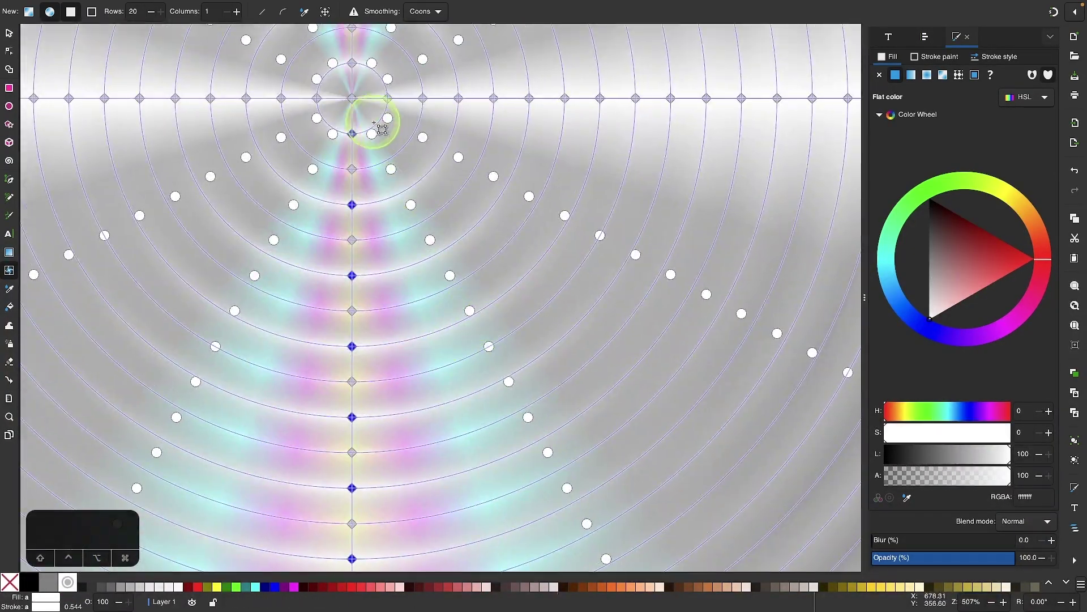
scroll(393, 347, "down", 4)
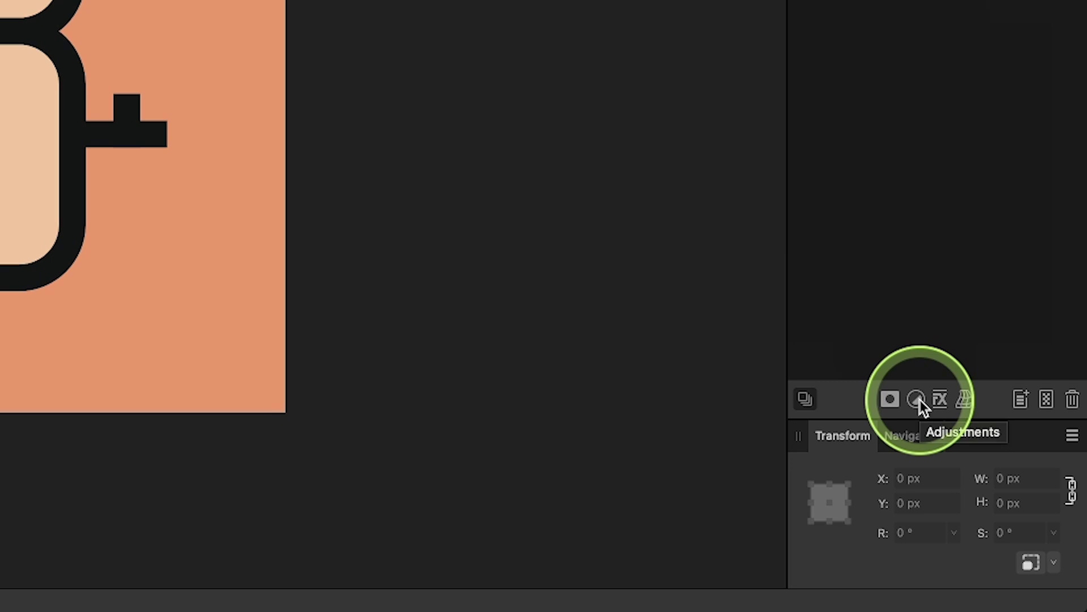
Switch to Affinity Designer and add an HSL adjustment that shifts the hue of the reds by -149.3°.
left_click(917, 401)
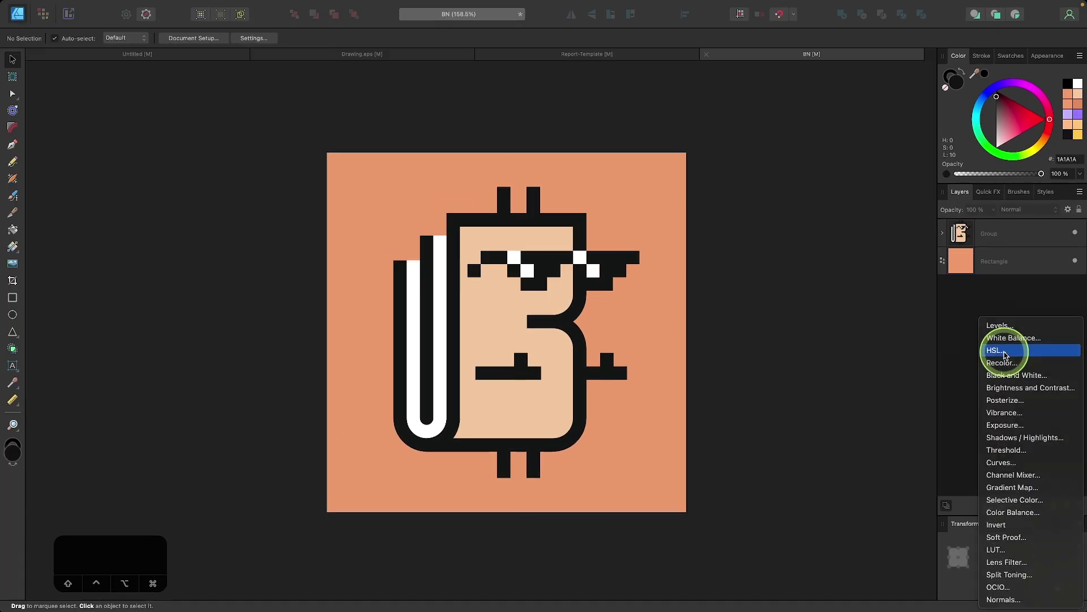
left_click(968, 239)
left_click(812, 468)
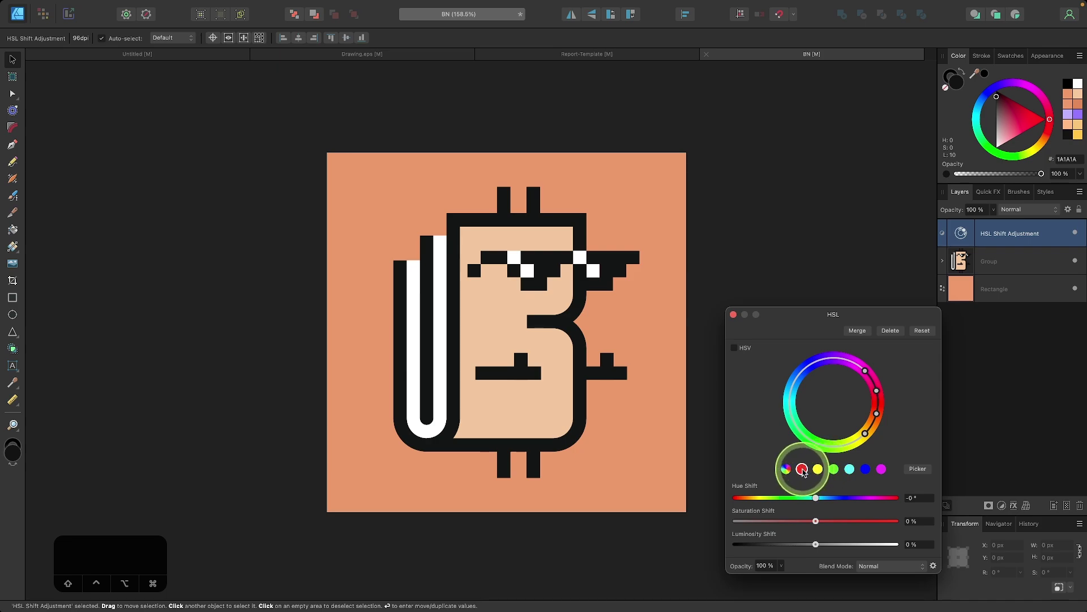
left_click(813, 490)
left_click_drag(816, 500, 750, 502)
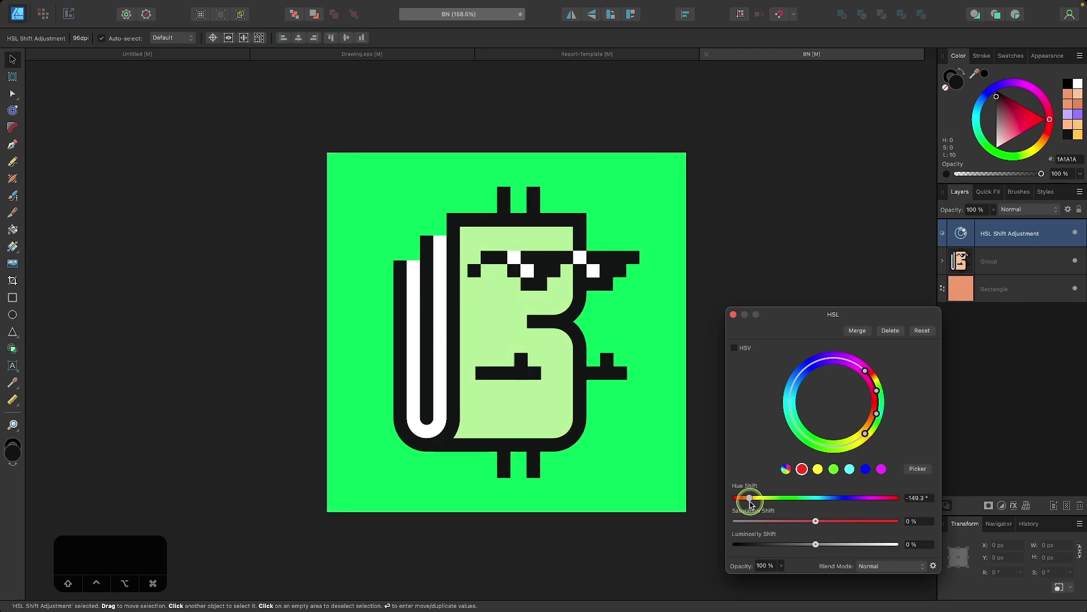
left_click(733, 315)
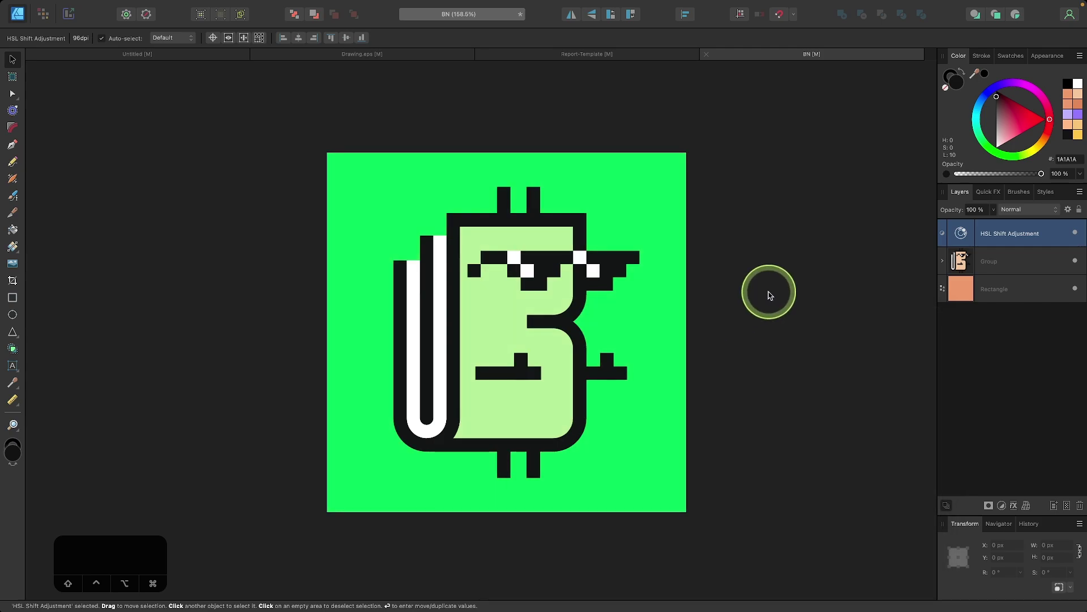
Turn the HSL Shift Adjustment layer's visibility off and on to compare the artwork's colors.
left_click(1076, 233)
left_click(1077, 235)
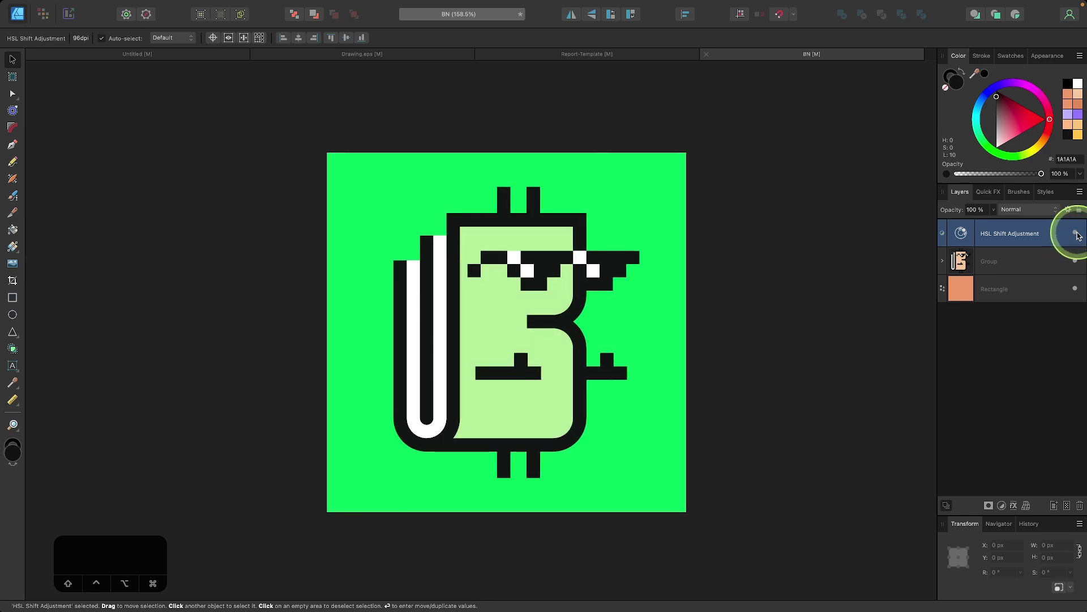
Nest the HSL Shift Adjustment on the Group layer to recolor only that artwork, and reopen its settings with the master channel selected.
left_click(1078, 234)
left_click(1077, 233)
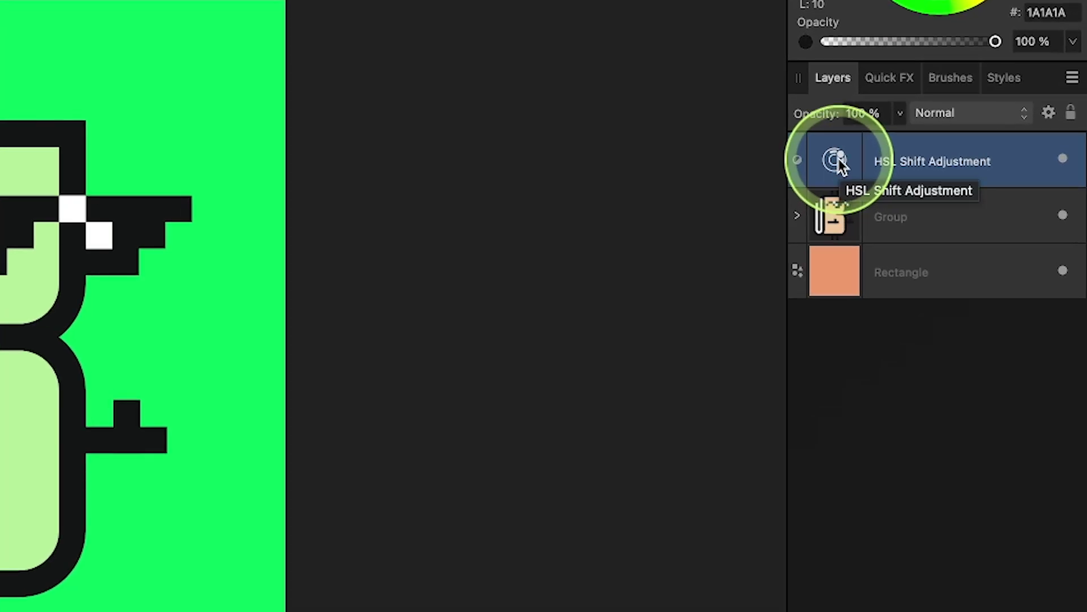
left_click_drag(843, 167, 843, 219)
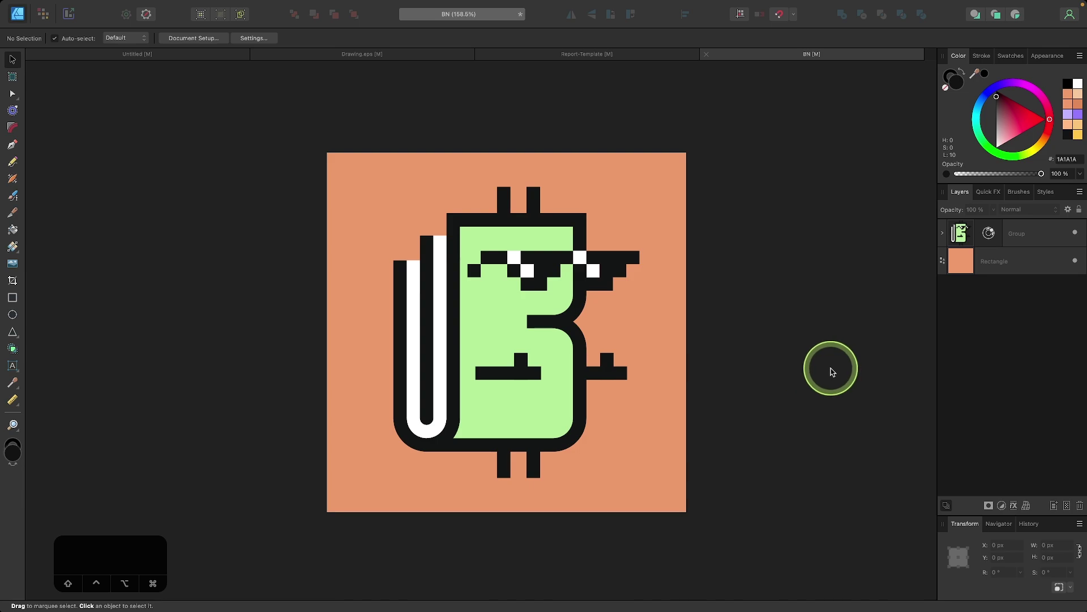
double_click(990, 234)
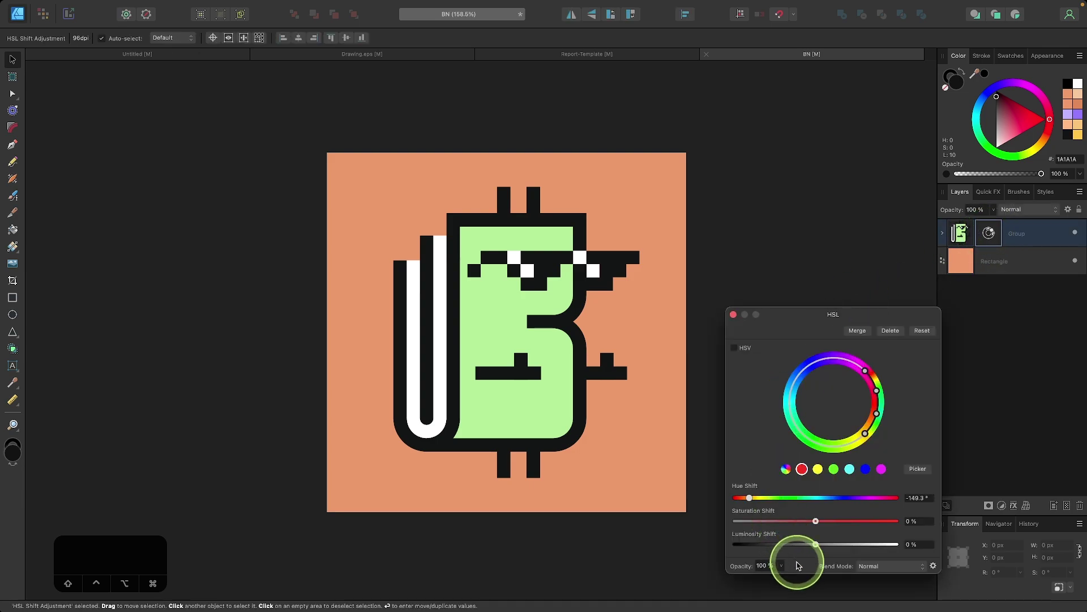
left_click(787, 469)
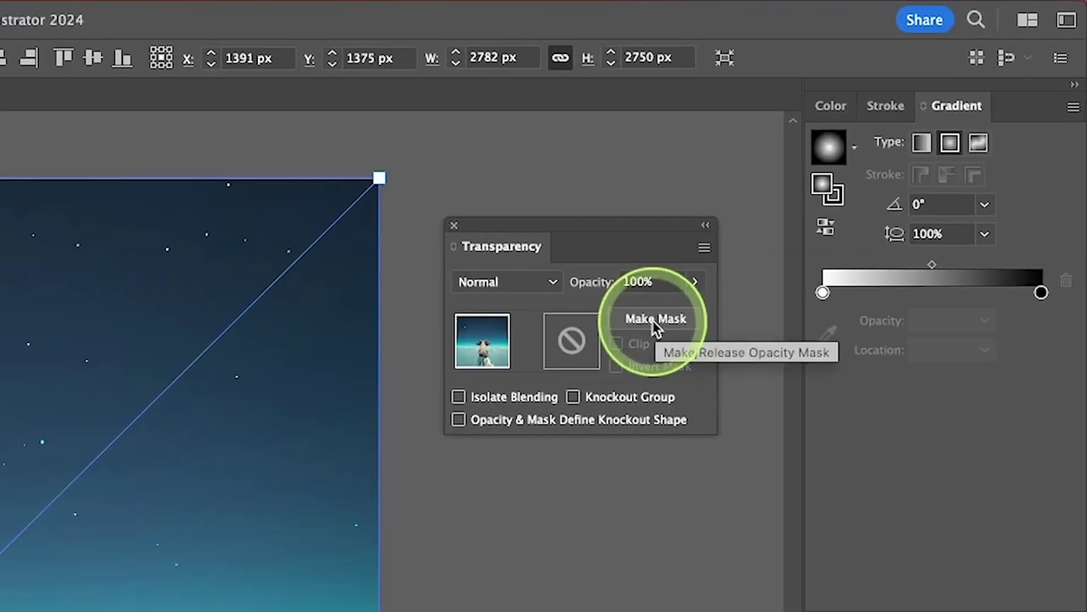
Switch to Illustrator, make an opacity mask for the elephant image, and paste the radial gradient in place inside the mask.
left_click(655, 326)
left_click(571, 340)
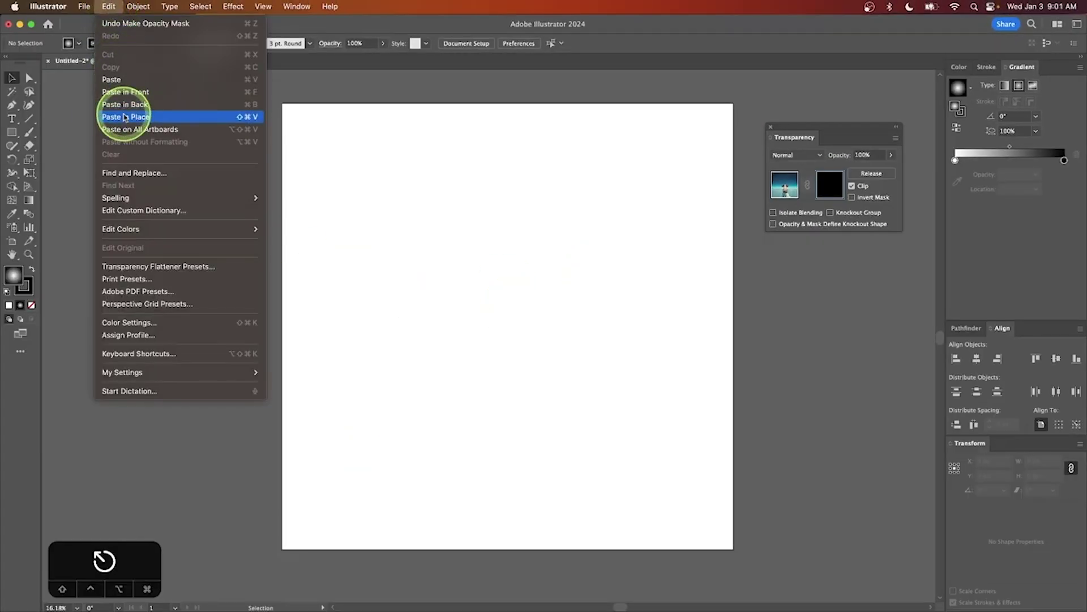
left_click(116, 117)
Adjust the mask's radial gradient stops and radius on the canvas to reshape the fade around the elephant.
left_click(29, 200)
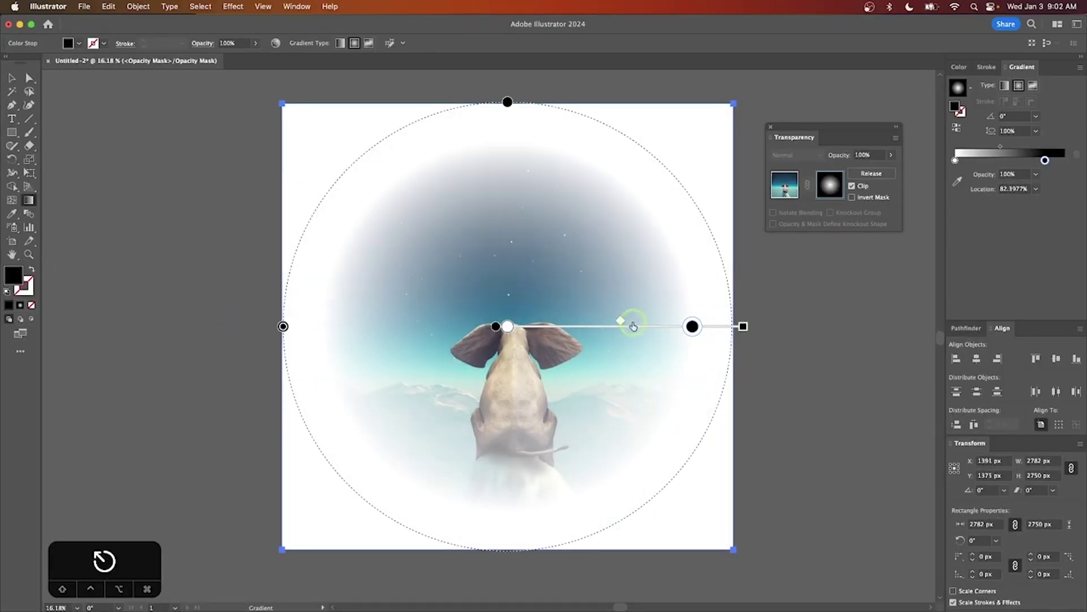
left_click_drag(732, 326, 709, 328)
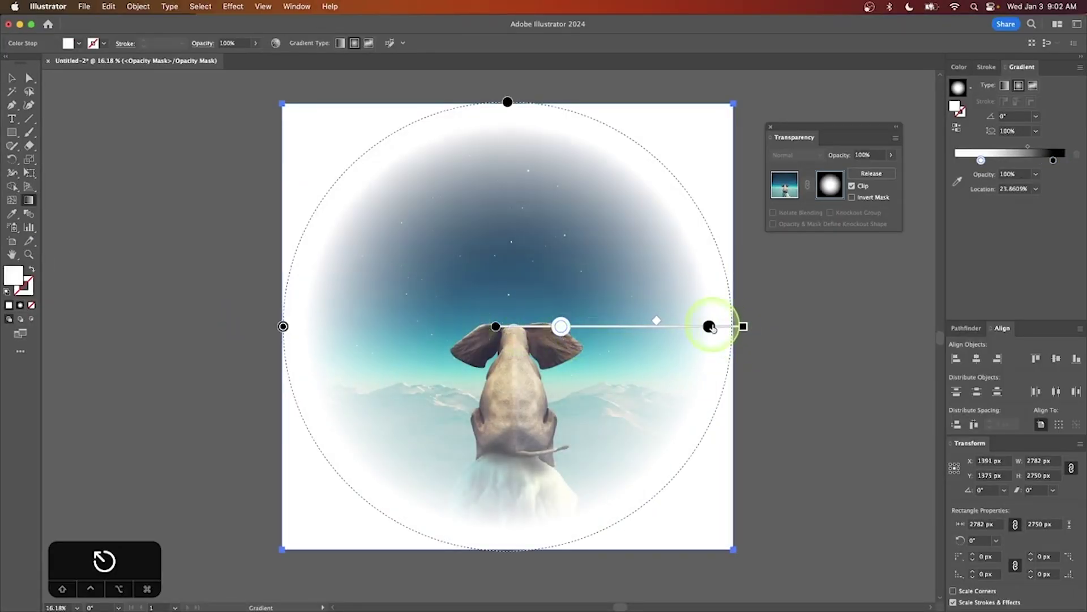
mouse_move(743, 326)
left_mouse_down()
mouse_move(624, 333)
mouse_move(655, 326)
left_mouse_up()
left_click_drag(508, 190, 508, 117)
left_click(589, 324)
left_click(611, 324)
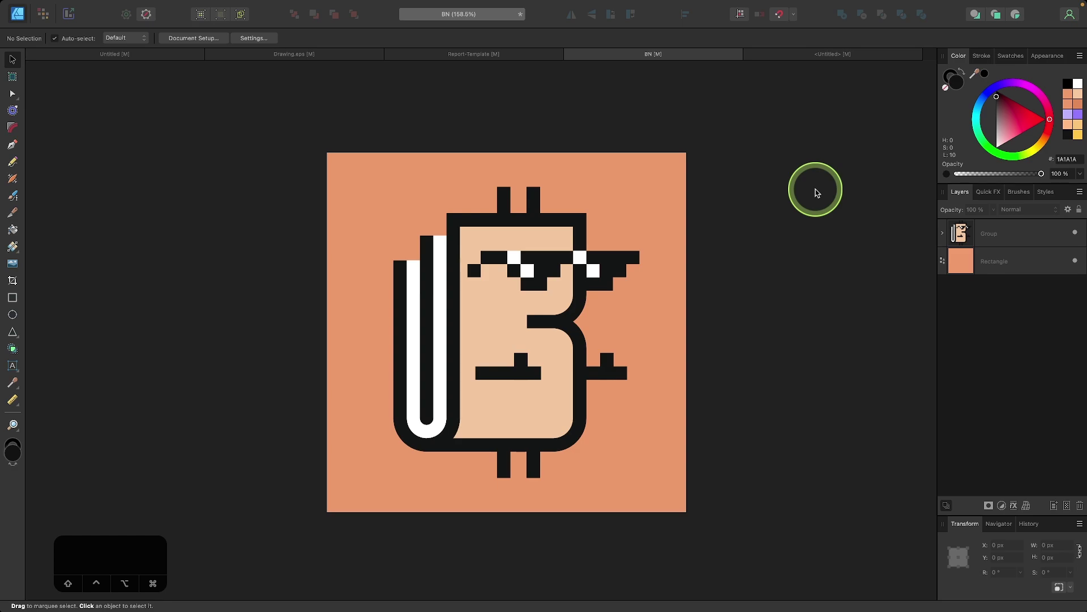
Switch to Affinity Designer and apply a linear transparency running down the artwork group in the BN document.
left_click(490, 307)
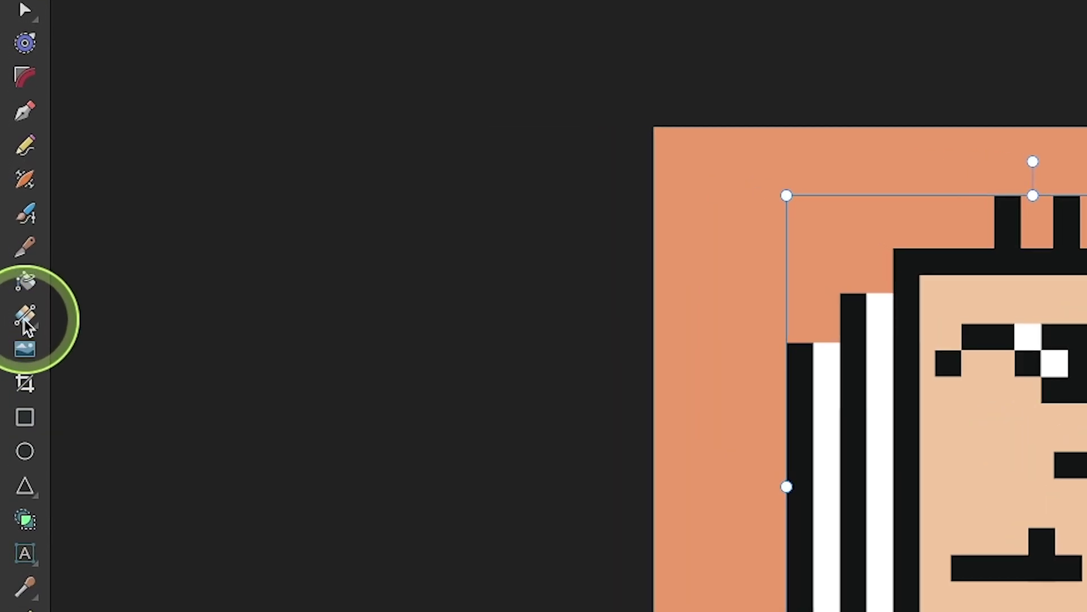
left_click(13, 252)
left_click_drag(27, 326, 141, 345)
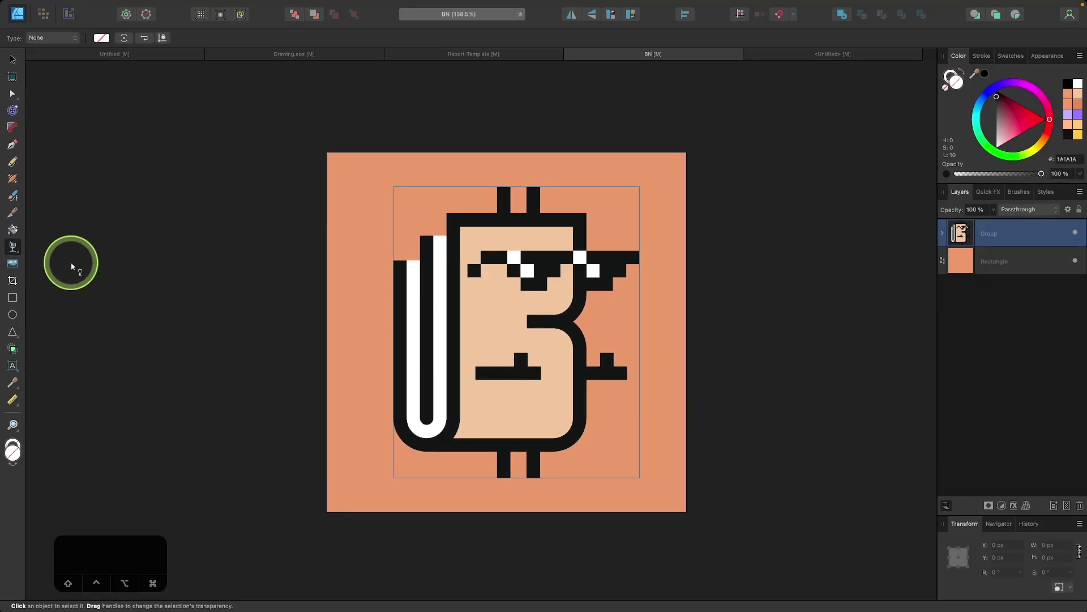
left_click_drag(501, 238, 522, 422)
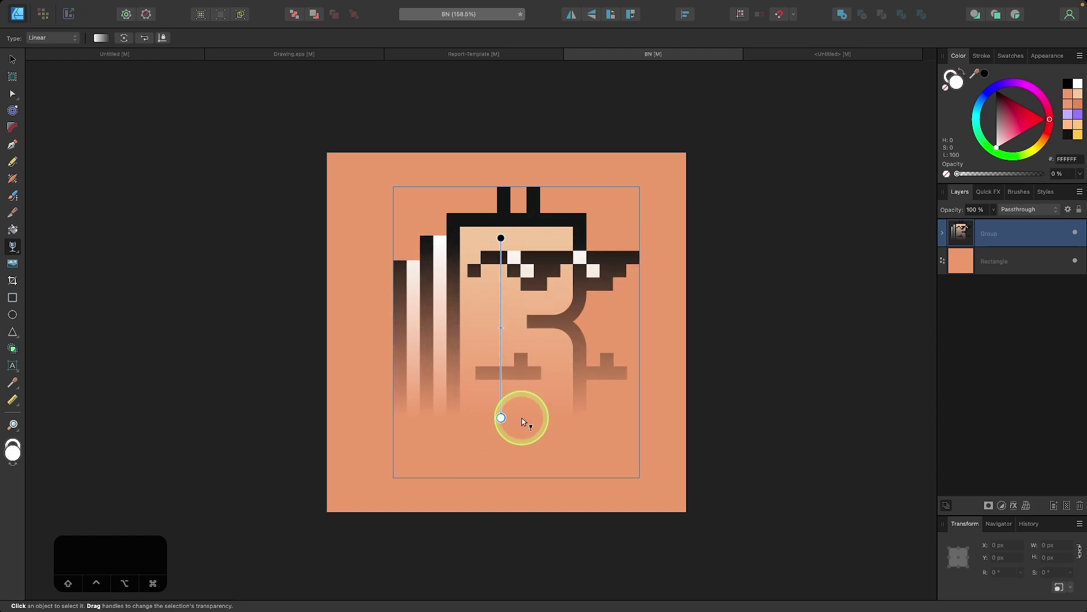
Change the group's transparency to Elliptical and reverse its gradient.
left_click(44, 39)
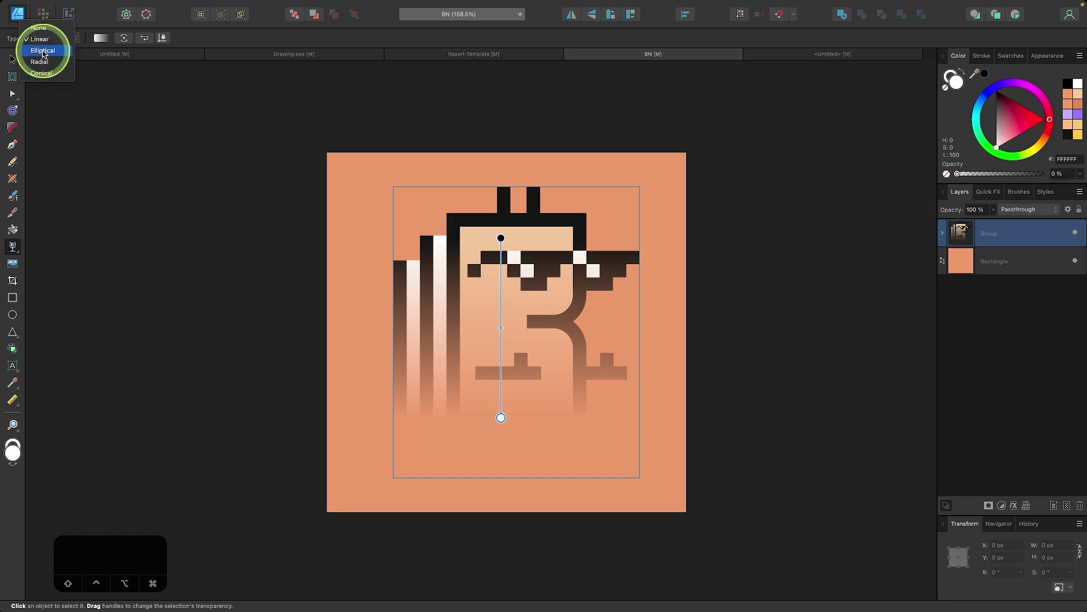
left_click(44, 52)
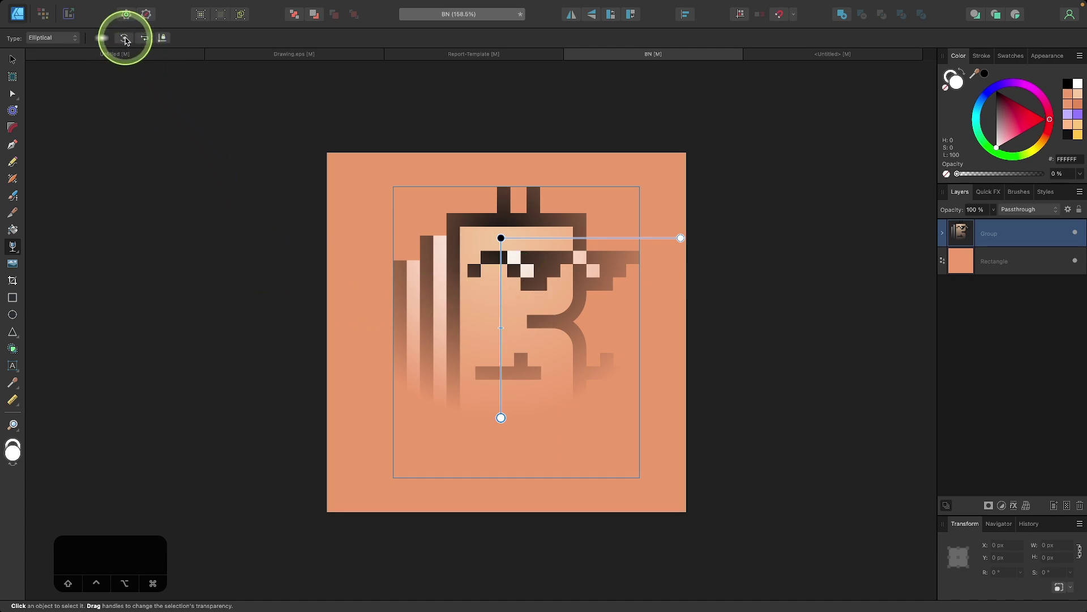
left_click(144, 39)
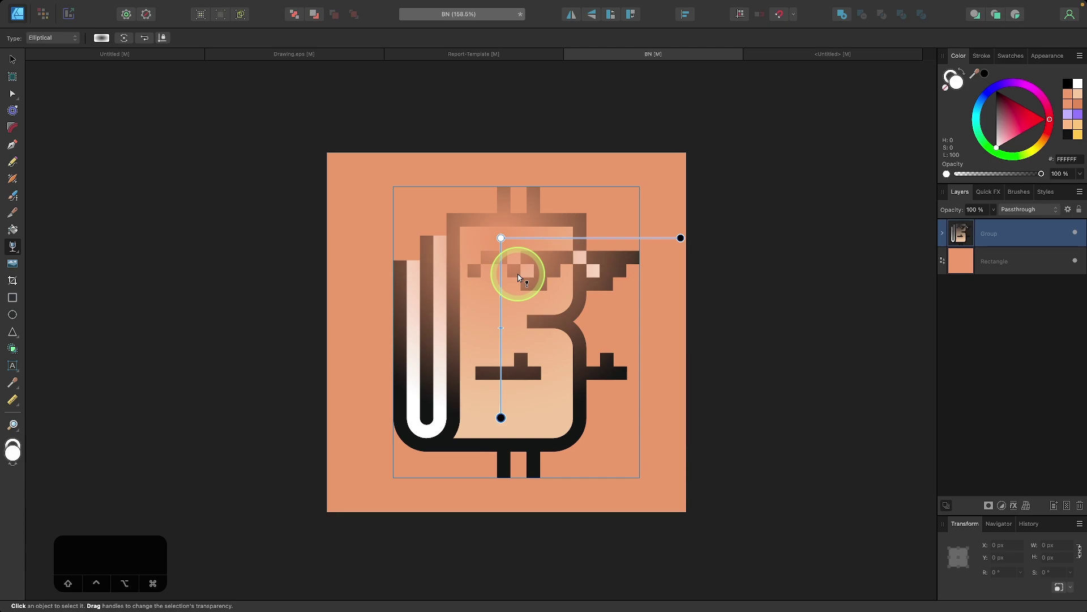
Switch to the flower portrait document and try the Transparency tool on its Background pixel layer.
left_click(830, 53)
key("g")
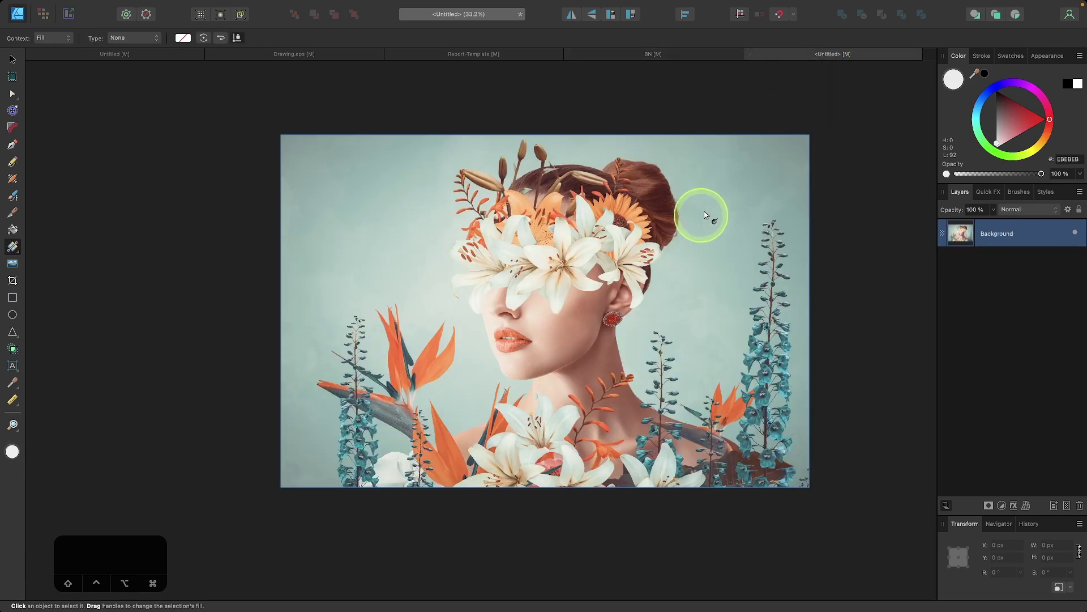
scroll(649, 266, "right", 3)
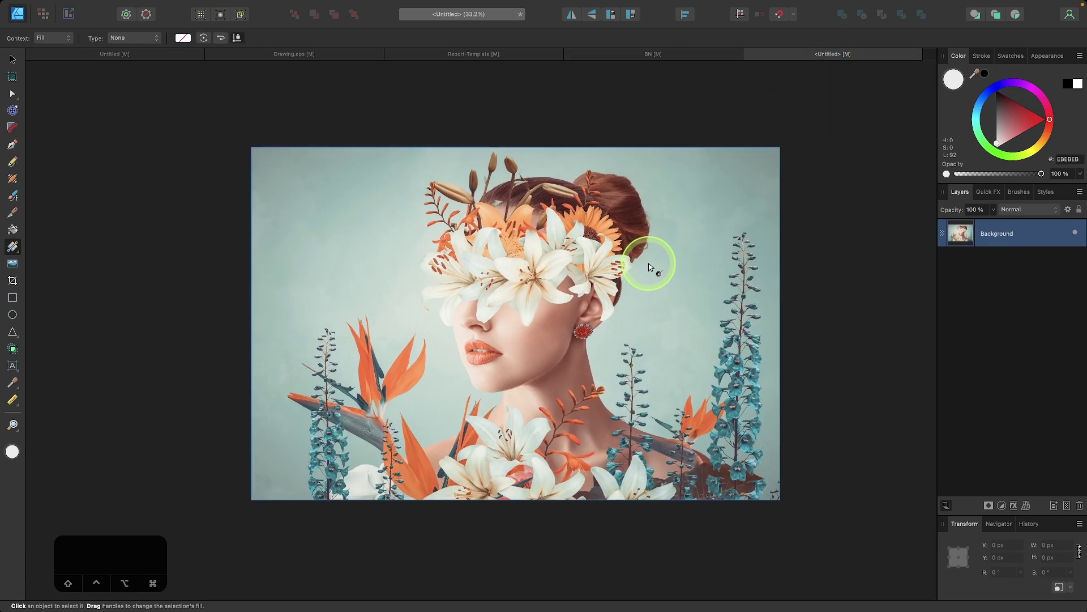
scroll(649, 266, "right", 3)
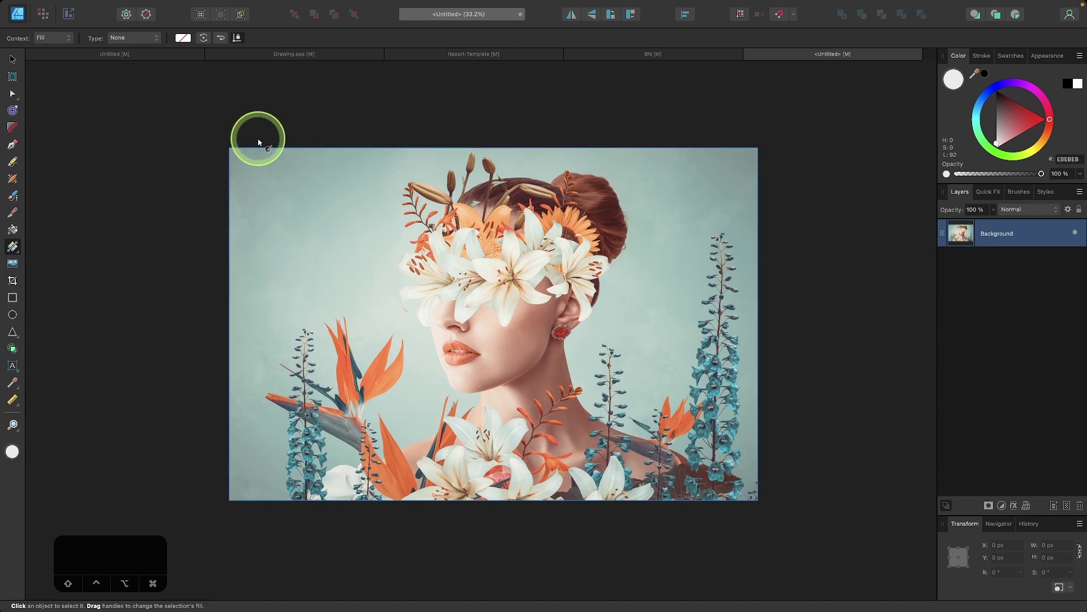
left_click(15, 58)
left_click(385, 245)
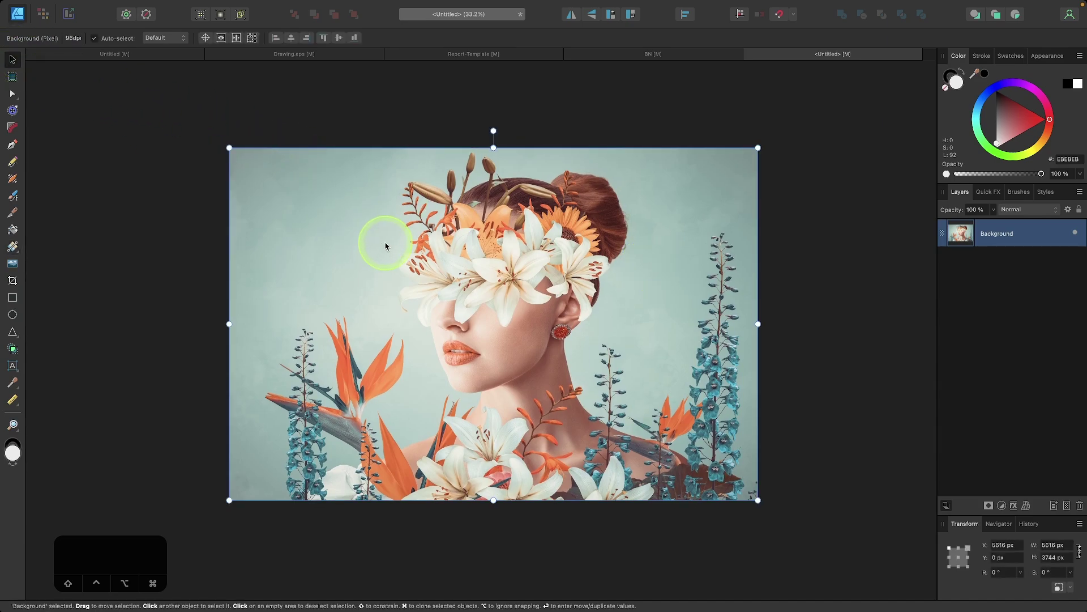
scroll(385, 245, "up", 1)
key("y")
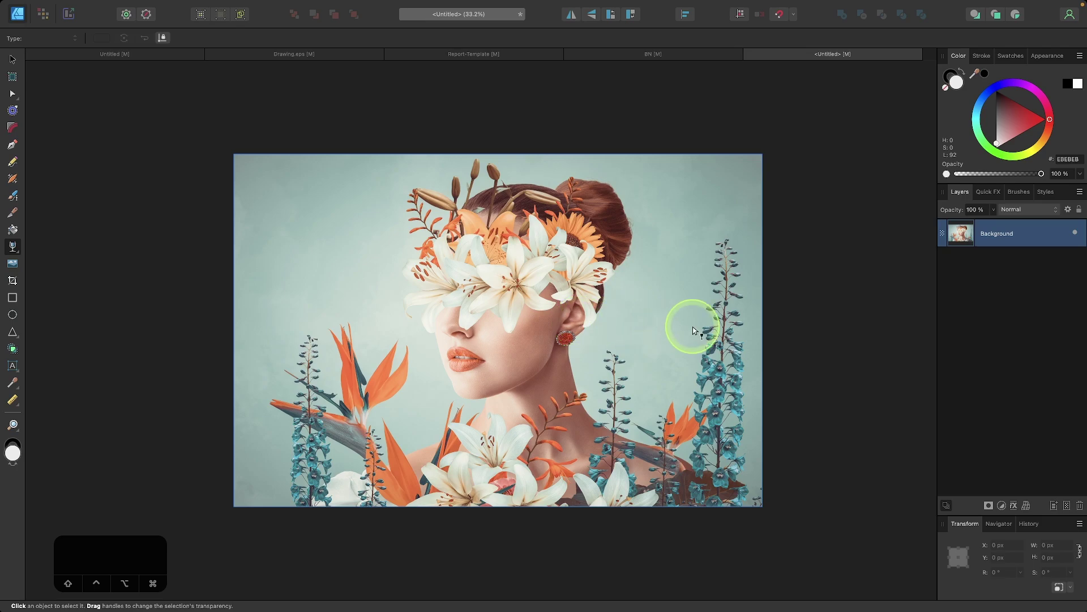
Group the portrait's Background layer and apply a vertical transparency gradient from the upper to the lower part of the photo.
left_click(13, 60)
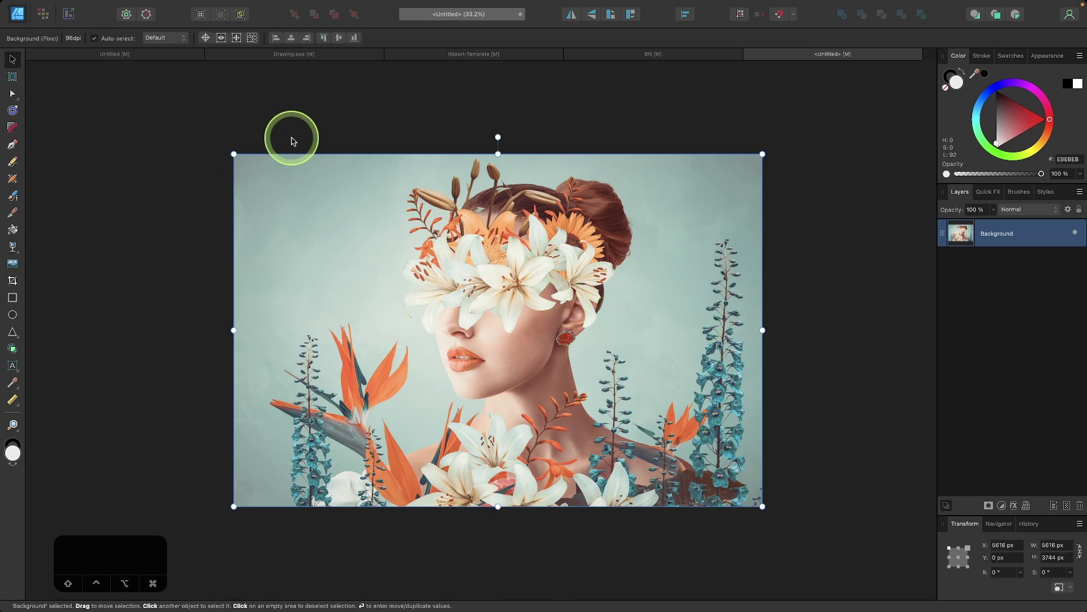
left_click(195, 7)
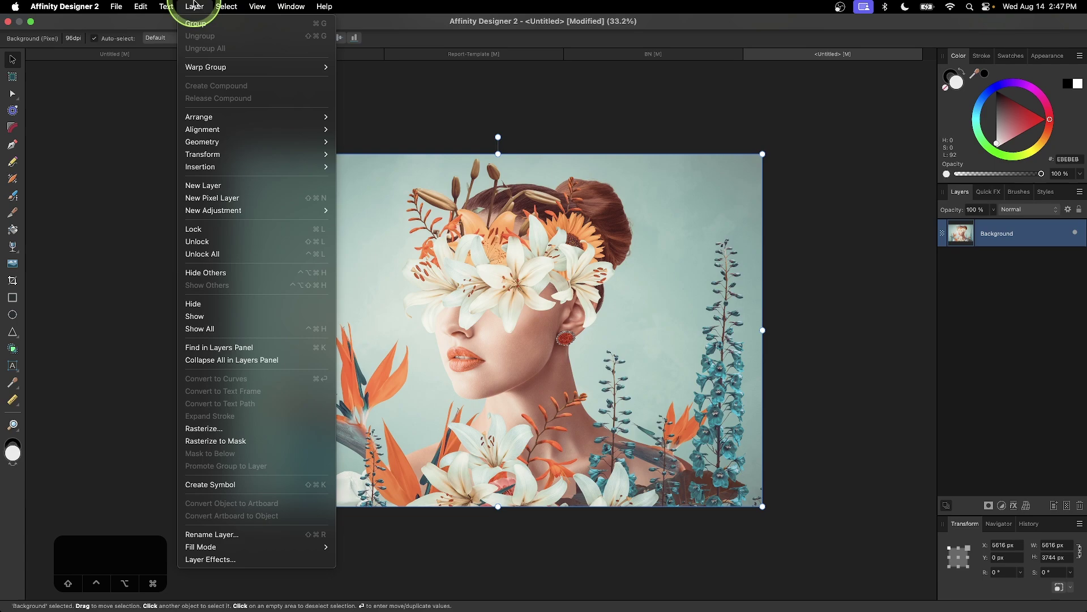
left_click(198, 29)
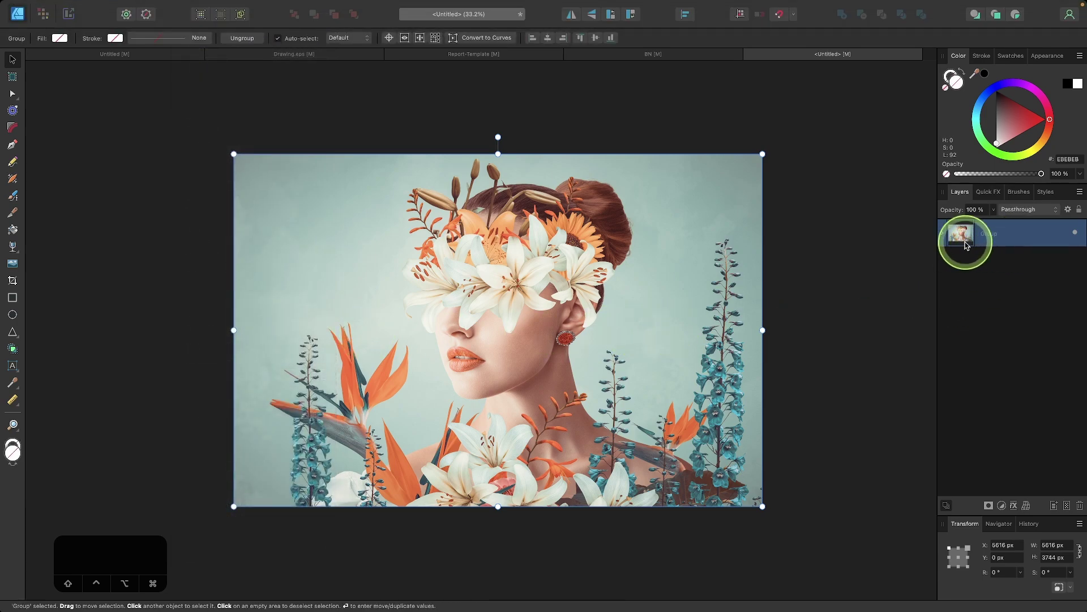
left_click_drag(417, 292, 412, 295)
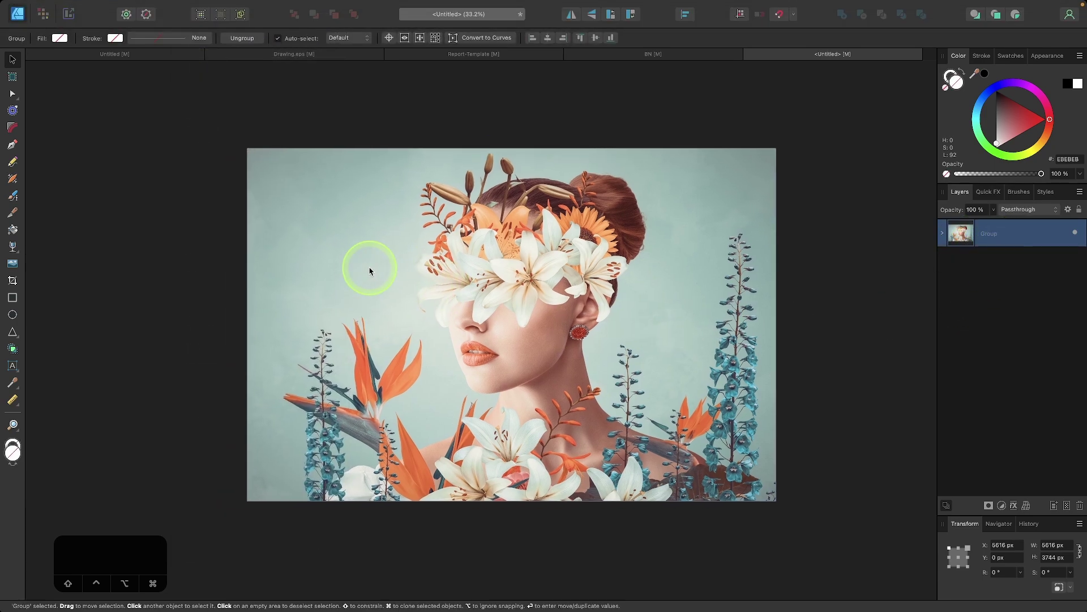
key("y")
left_click_drag(377, 222, 377, 485)
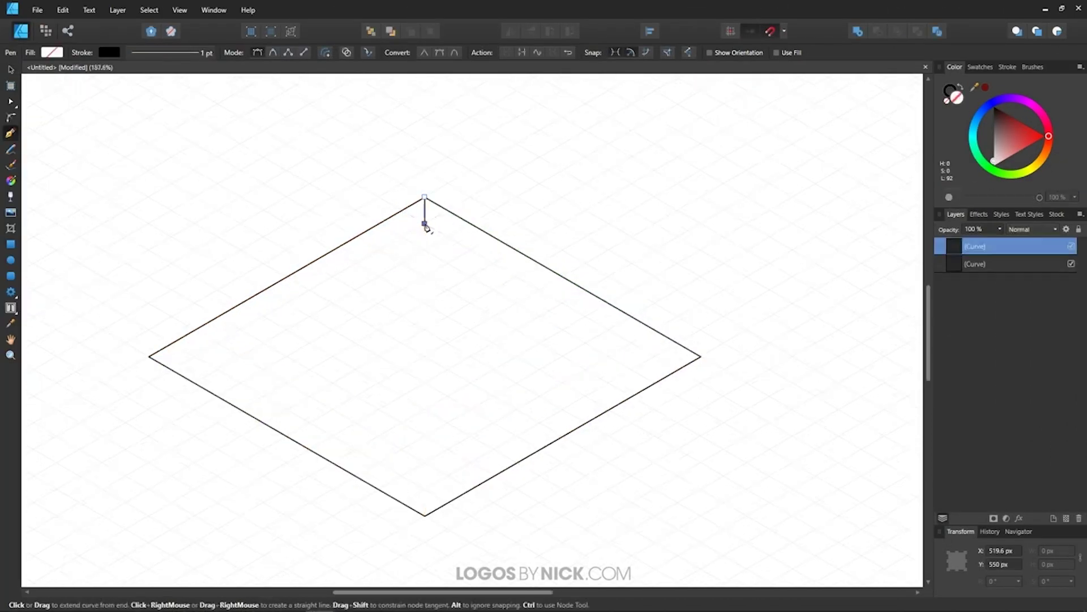
Draw a narrow wall shape with the Pen tool along the diamond's upper-left inner edge, snapping to the isometric grid.
left_click(425, 195)
left_click(424, 223)
left_click(171, 368)
left_click(147, 355)
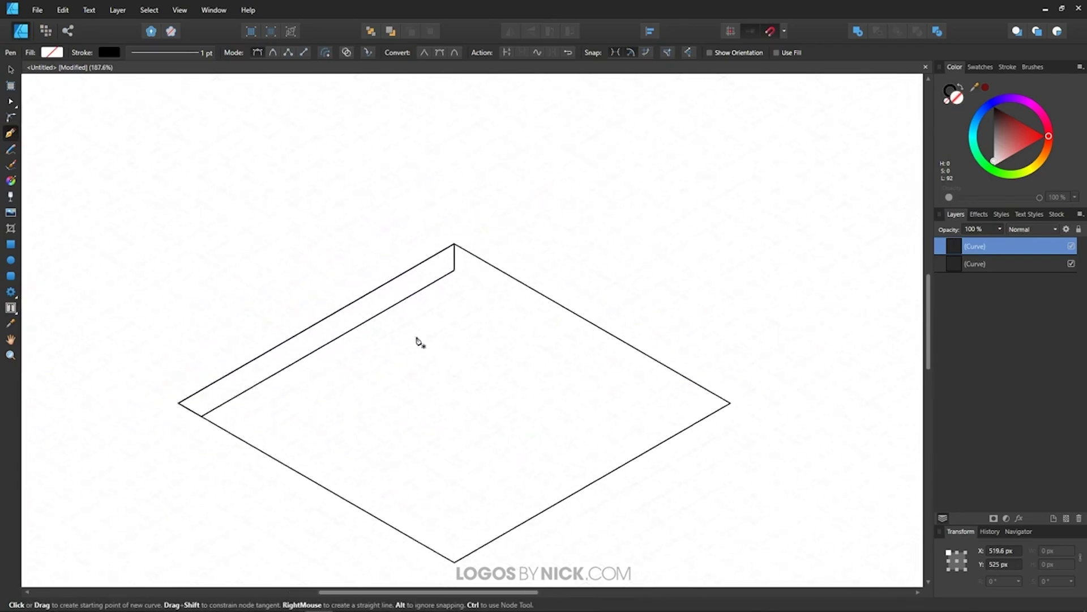
Draw a closed narrow wall shape along the diamond's upper-right inner edge.
scroll(422, 397, "down", 2)
left_click(478, 194)
left_click(753, 351)
left_click(733, 359)
left_click(478, 212)
left_click(478, 194)
Draw a larger diamond about 606 by 350 px around the existing shapes and place it at the bottom of the layer stack.
scroll(357, 279, "down", 3)
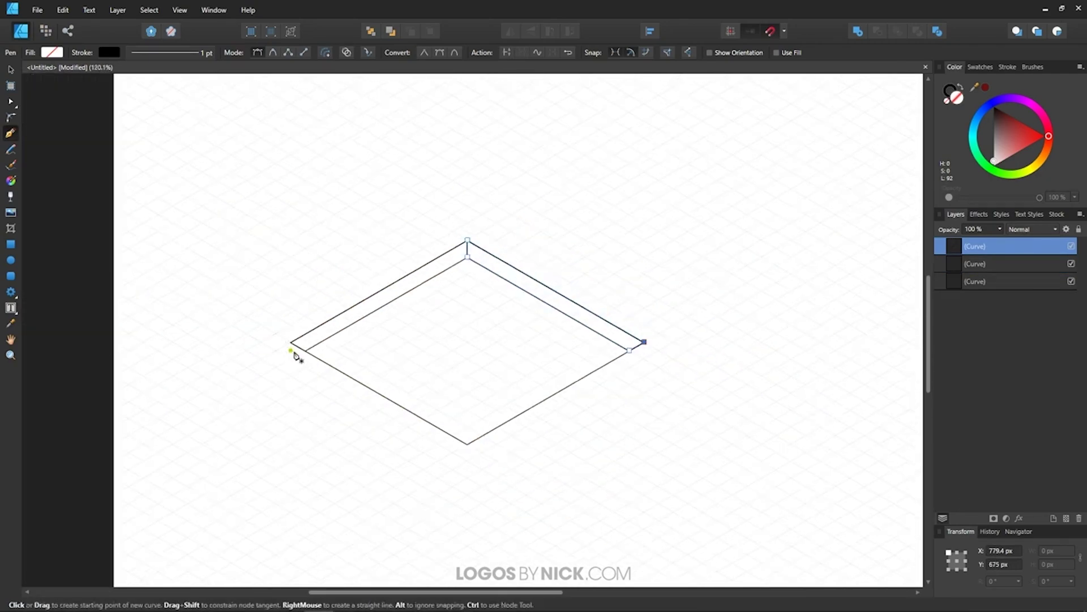
left_click(261, 341)
left_click(467, 460)
left_click(674, 341)
left_click(467, 223)
left_click(261, 341)
key("v")
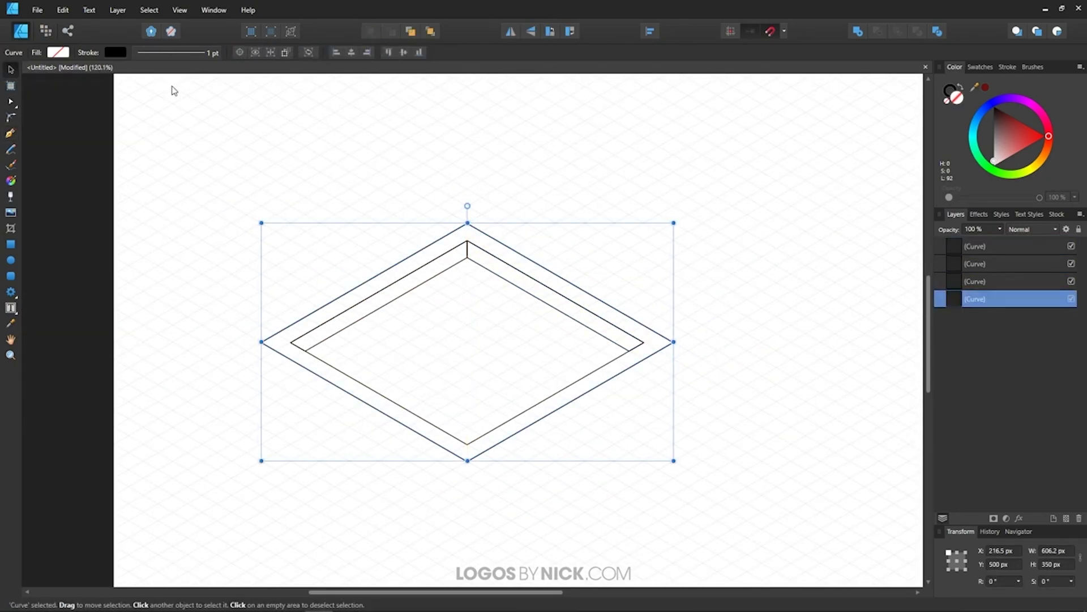
key("p")
scroll(728, 305, "up", 3)
left_click(729, 286)
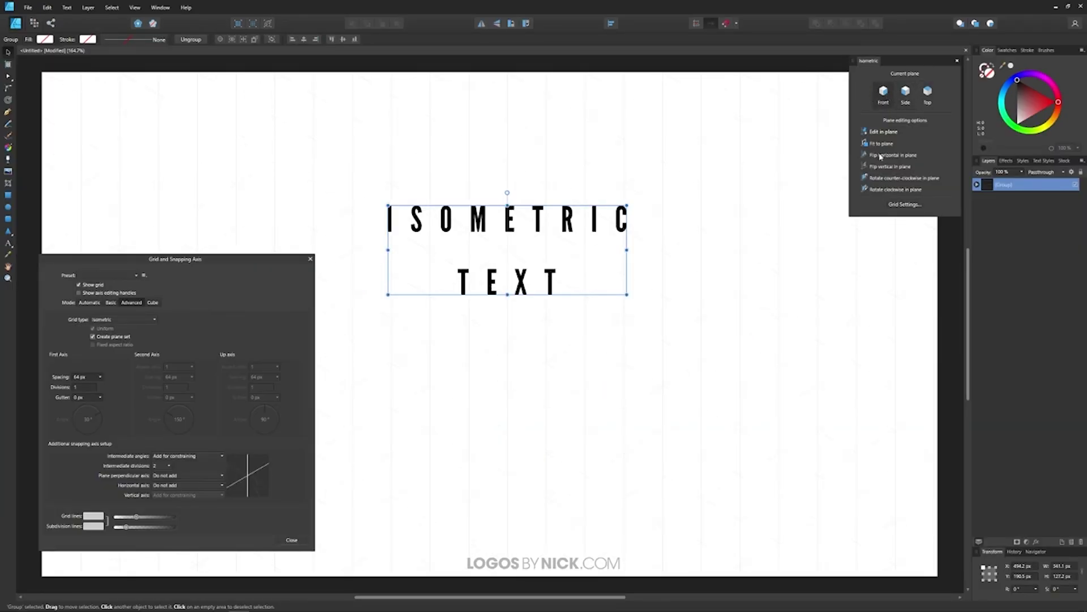
Fit the ISOMETRIC TEXT group to the front isometric plane, followed by the side plane.
left_click(882, 144)
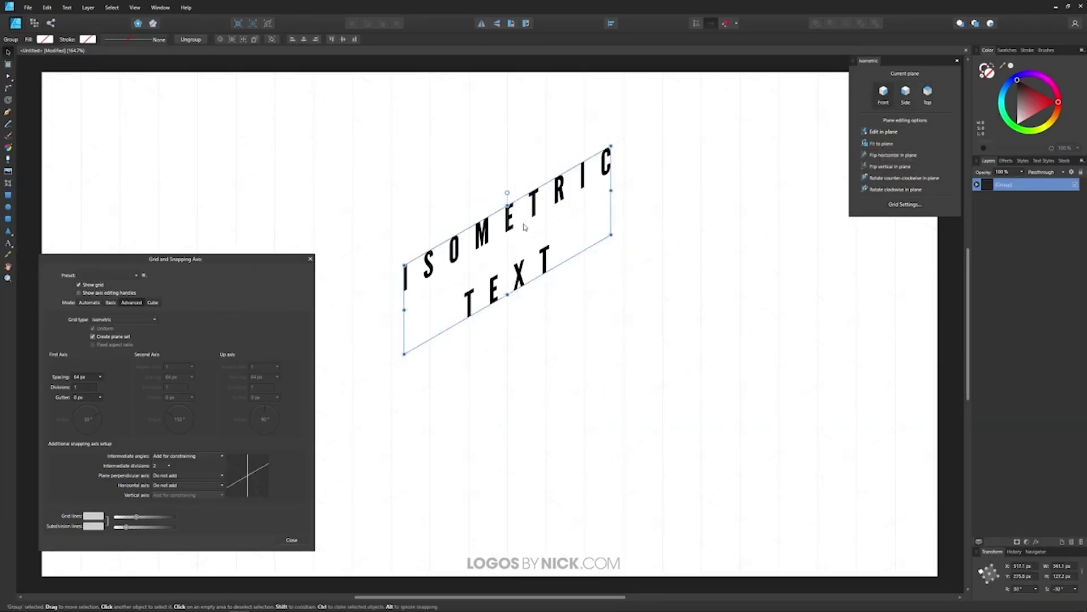
left_click(906, 91)
left_click(881, 144)
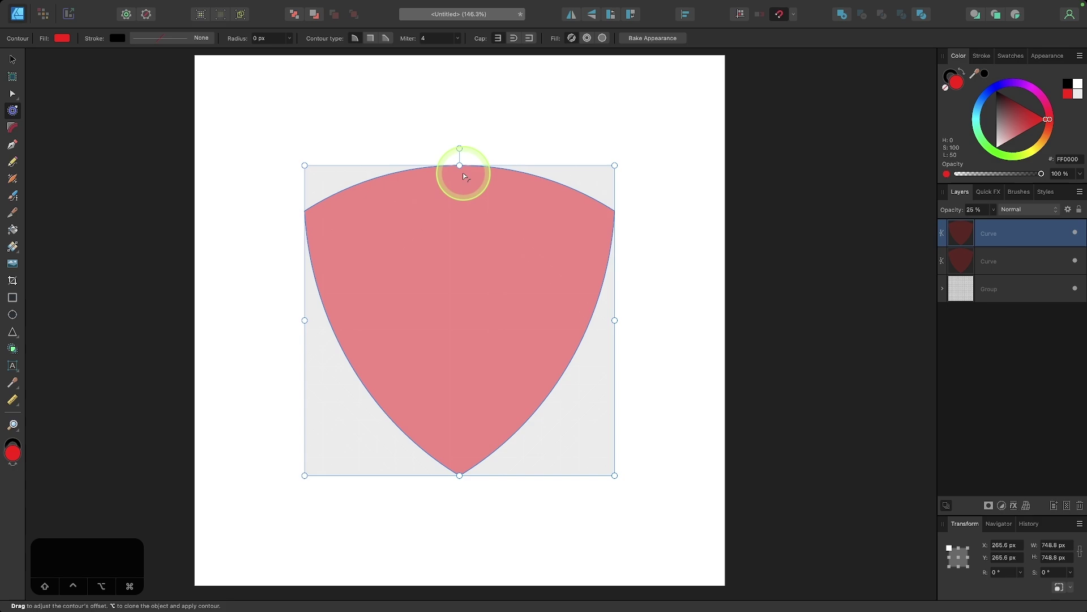
Inset the top red shield curve with the Contour tool to a radius of about -47.7 px.
scroll(462, 176, "up", 4)
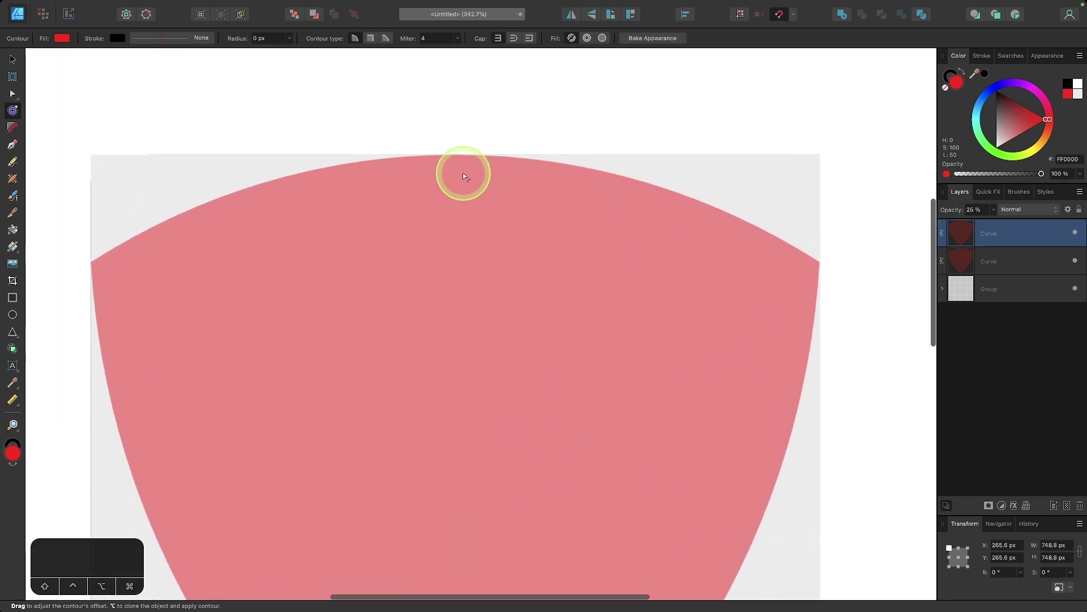
left_click(463, 177)
left_click_drag(456, 150, 408, 151)
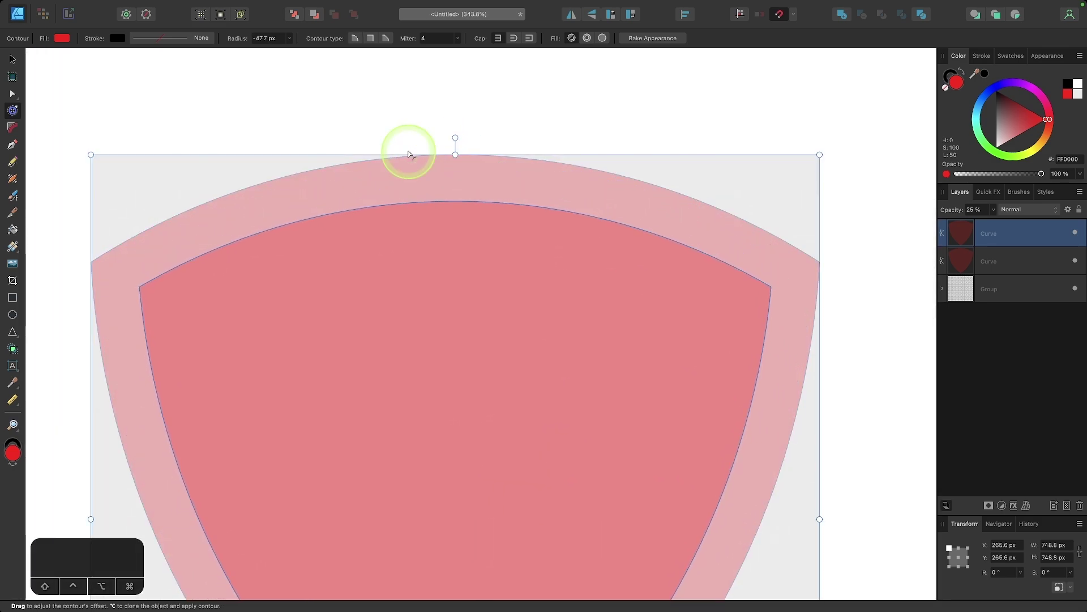
scroll(422, 278, "down", 3)
scroll(425, 278, "down", 2)
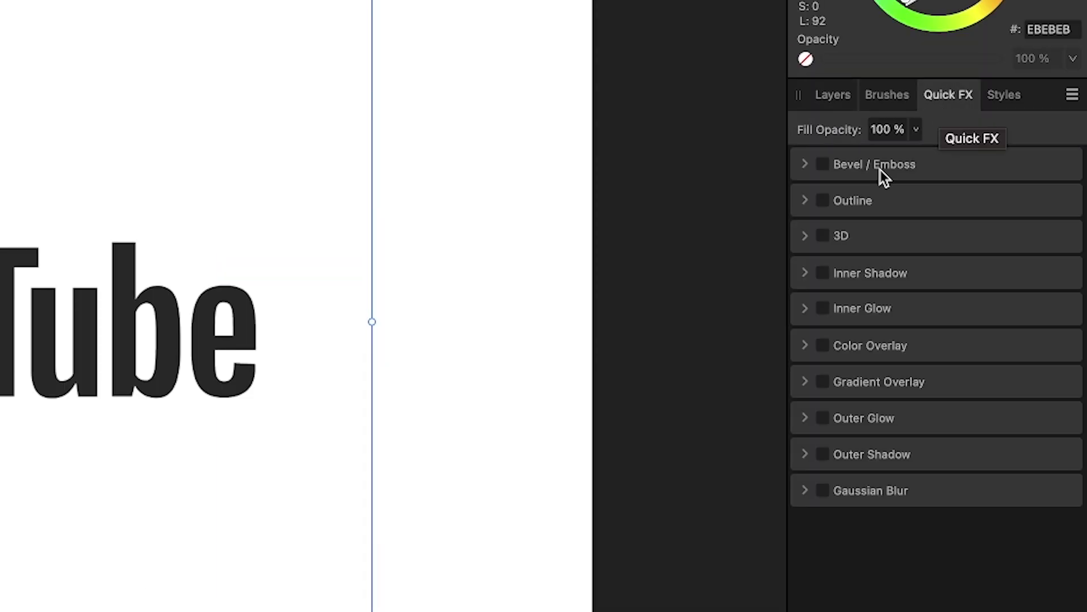
Add a white Outline effect with a radius of about 5.4 px to the YouTube logo and move the logo toward the white artboard.
left_click(825, 209)
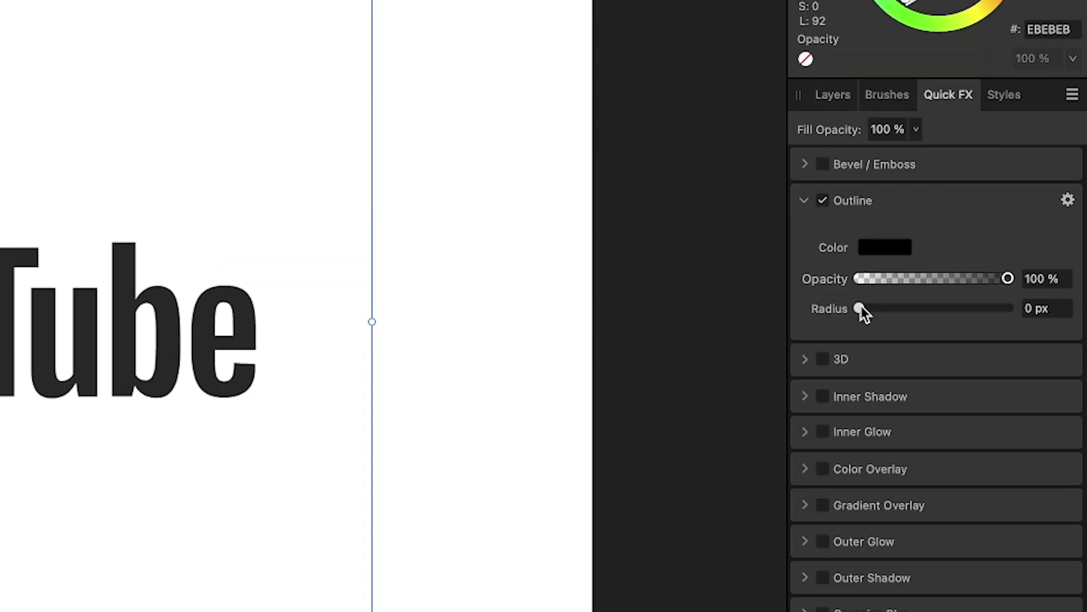
left_click_drag(859, 311, 1018, 324)
left_click(986, 282)
left_click(0, 234)
left_click_drag(0, 234, 0, 234)
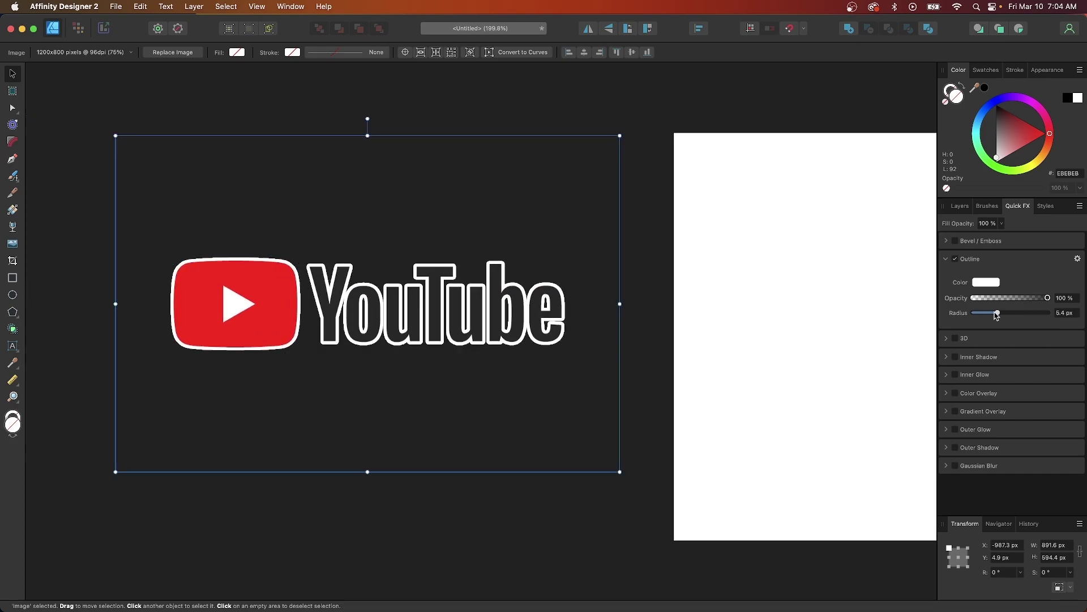
left_click_drag(432, 341, 589, 360)
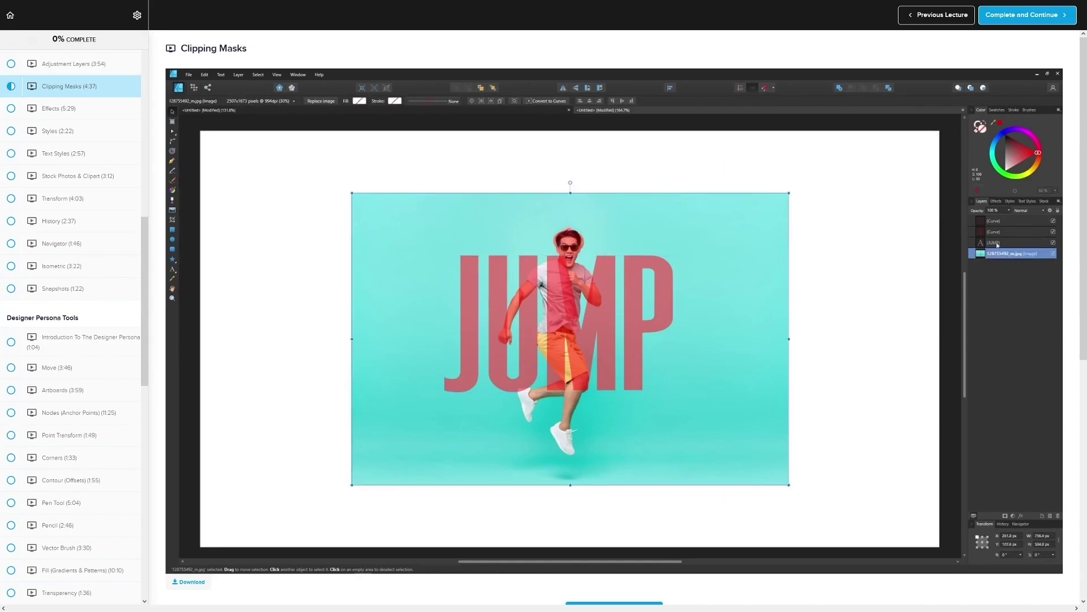
Look through the course's Clipping Masks lecture, the student comments and the Affinity Designer Master Class outline down to the enrollment offer.
scroll(987, 262, "down", 12)
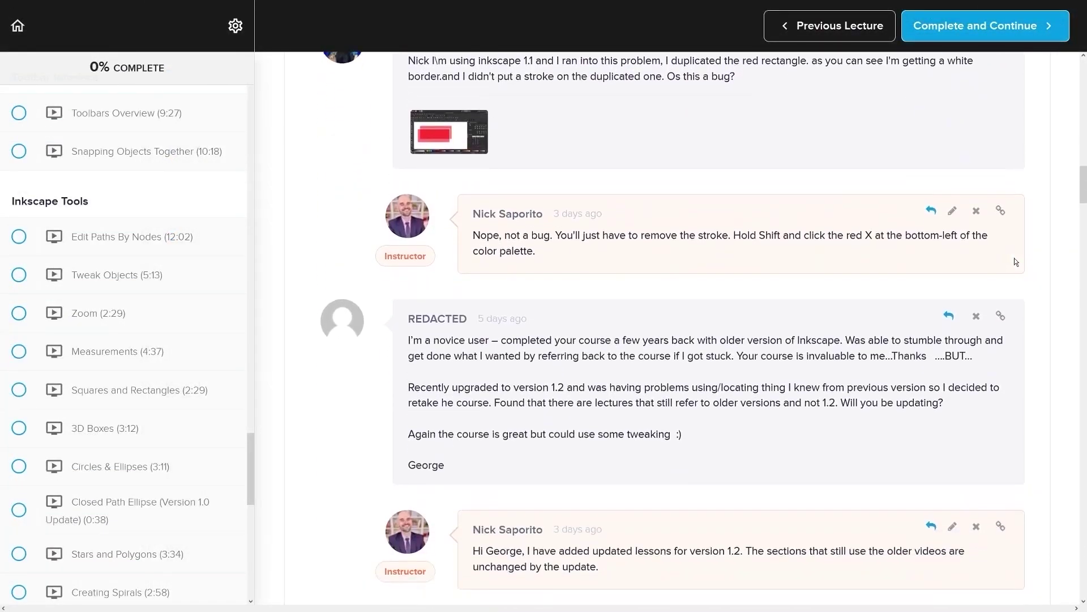
scroll(1014, 260, "down", 5)
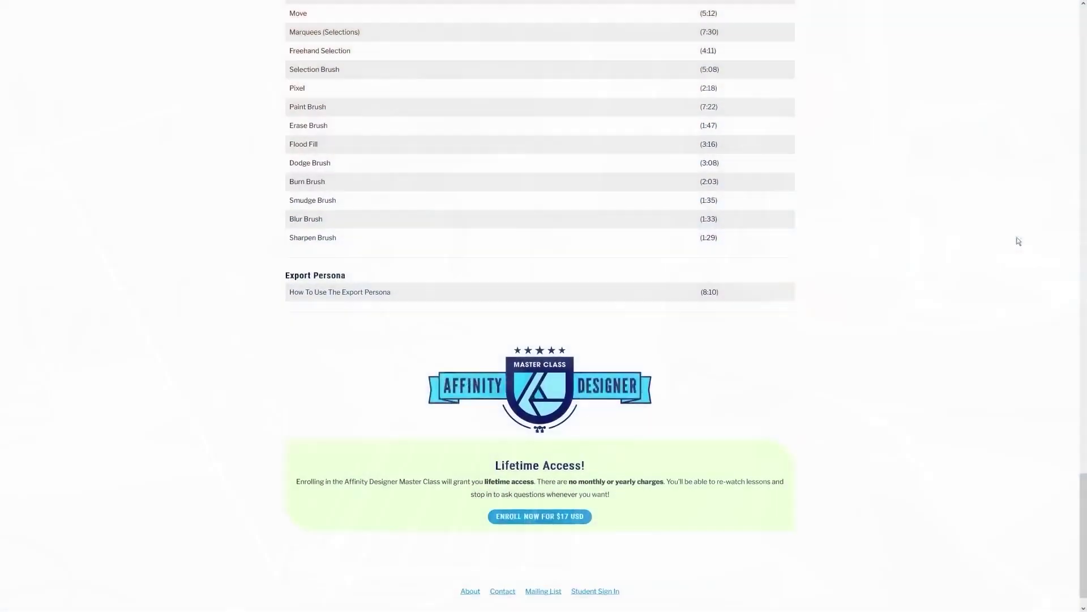
scroll(1016, 240, "down", 1)
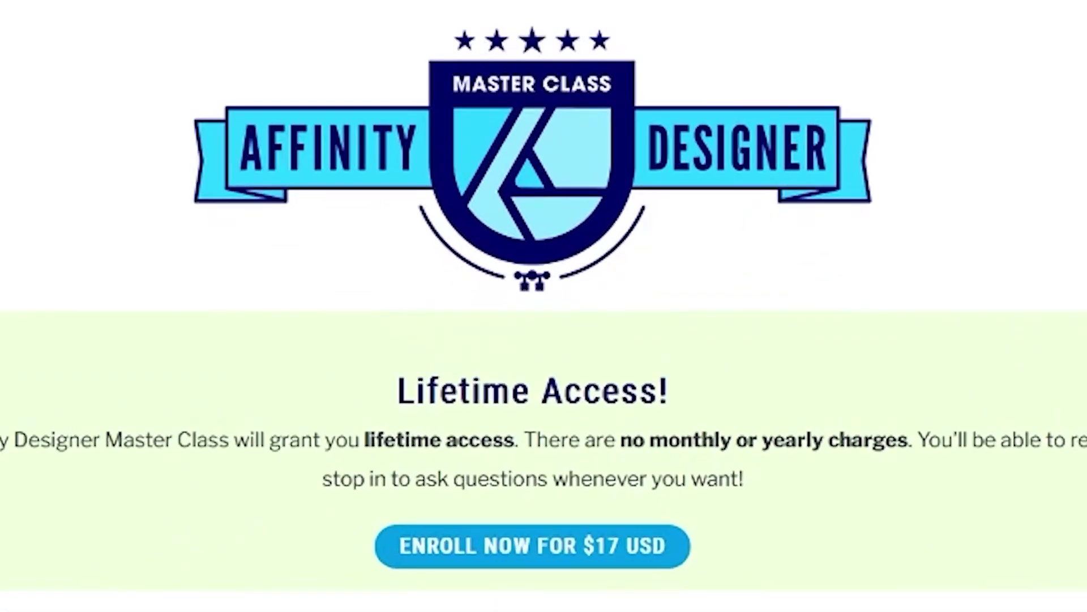